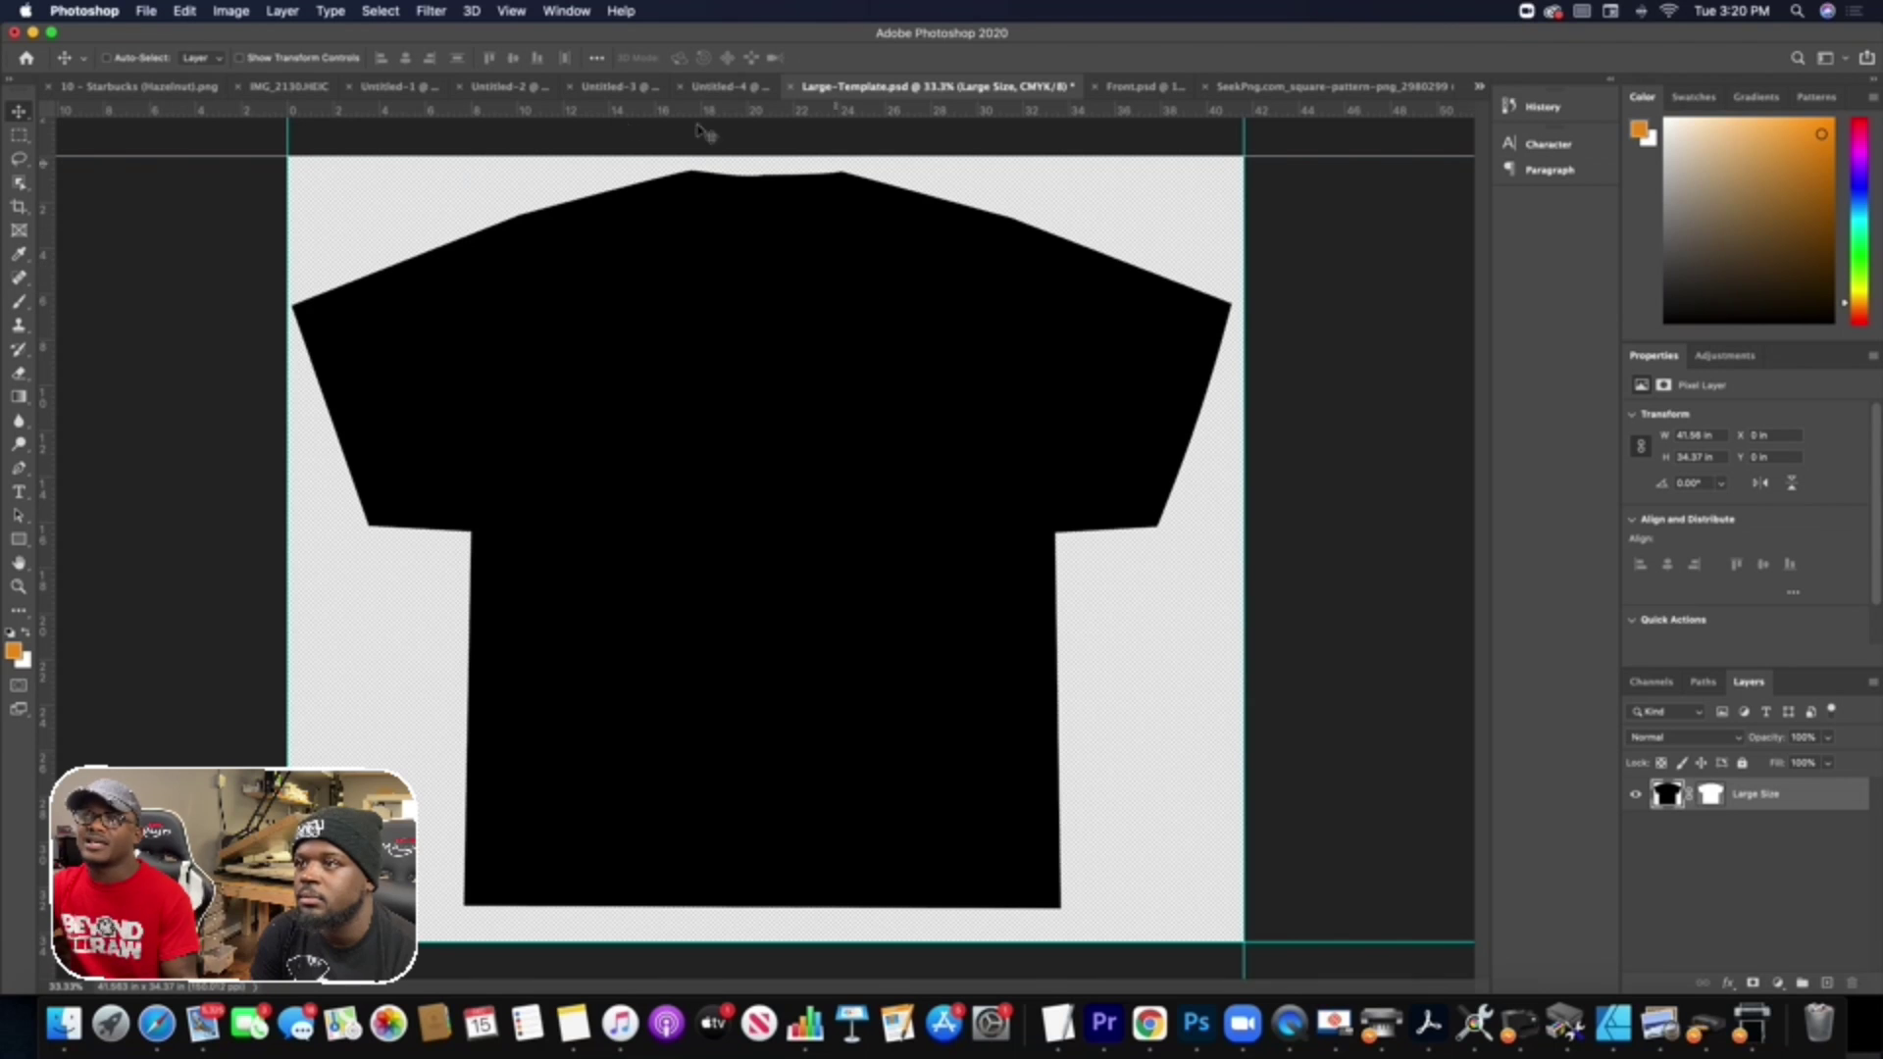
Bring up the File menu's Place Embedded command to insert an outside image.
click(146, 11)
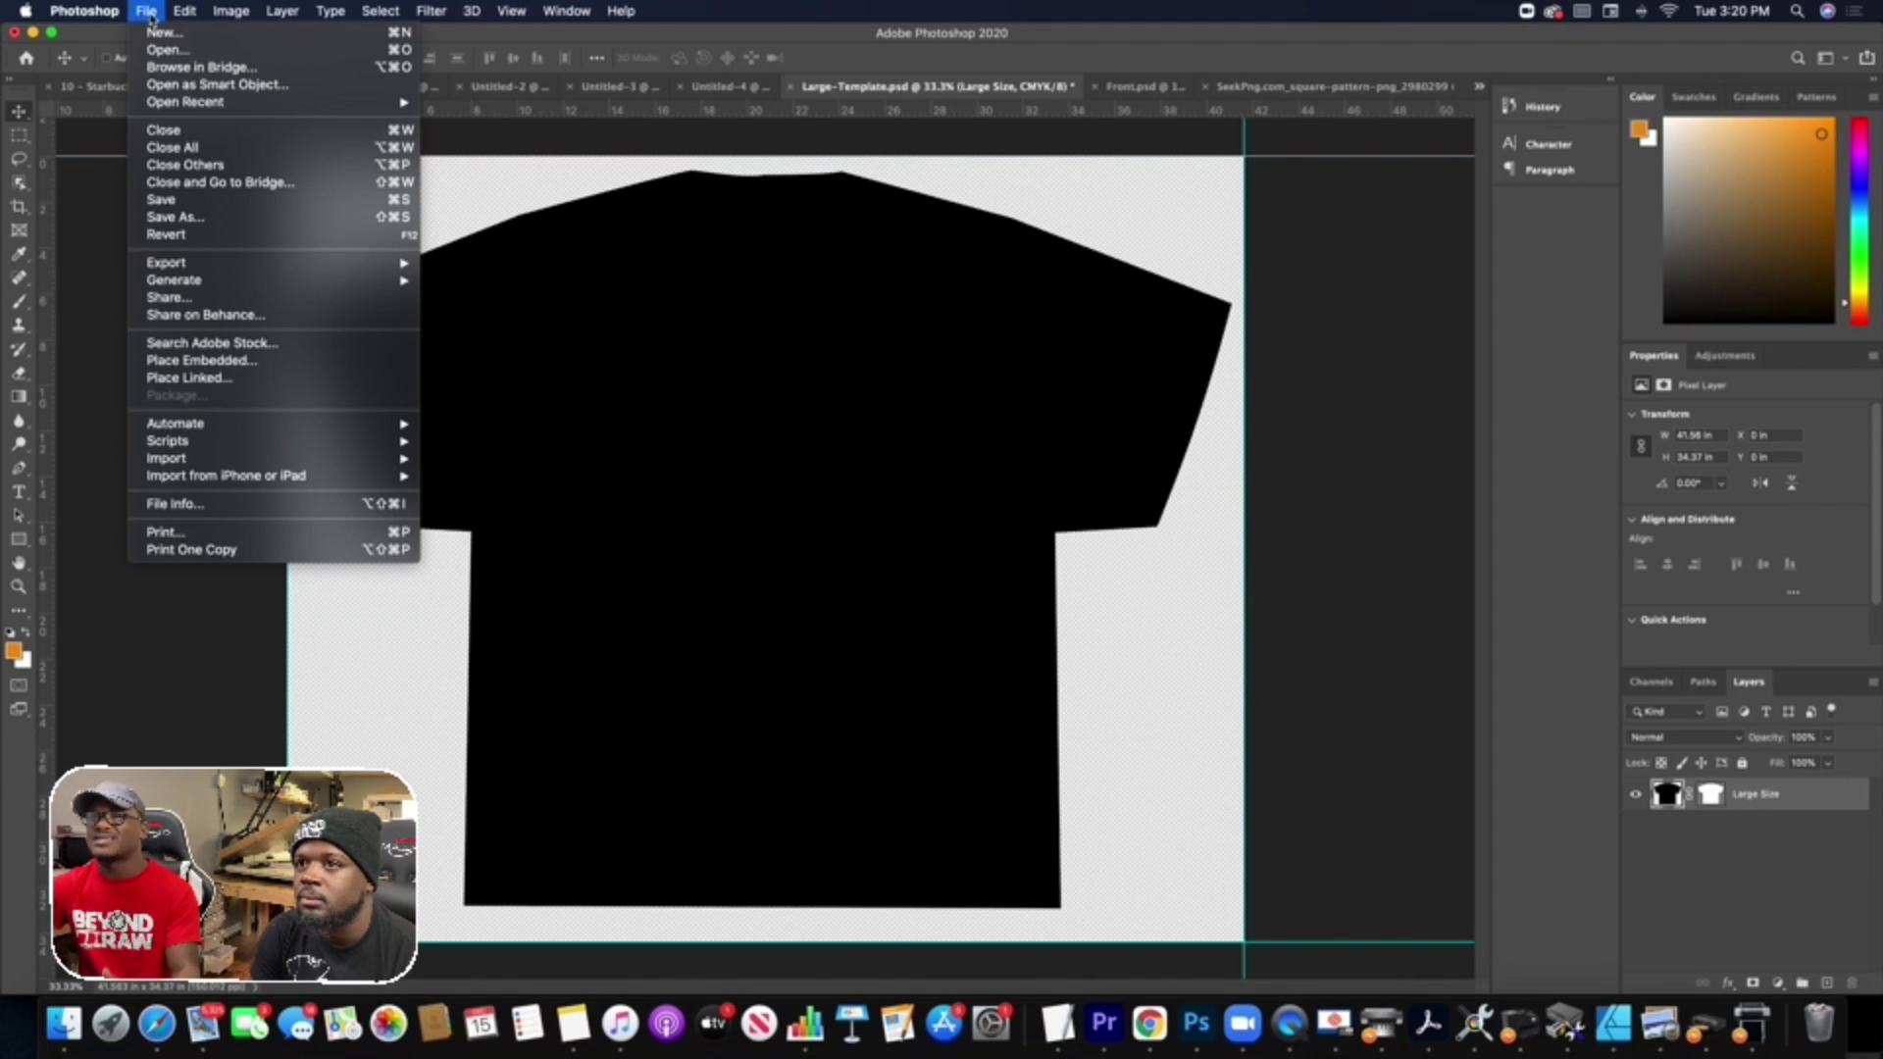
click(892, 261)
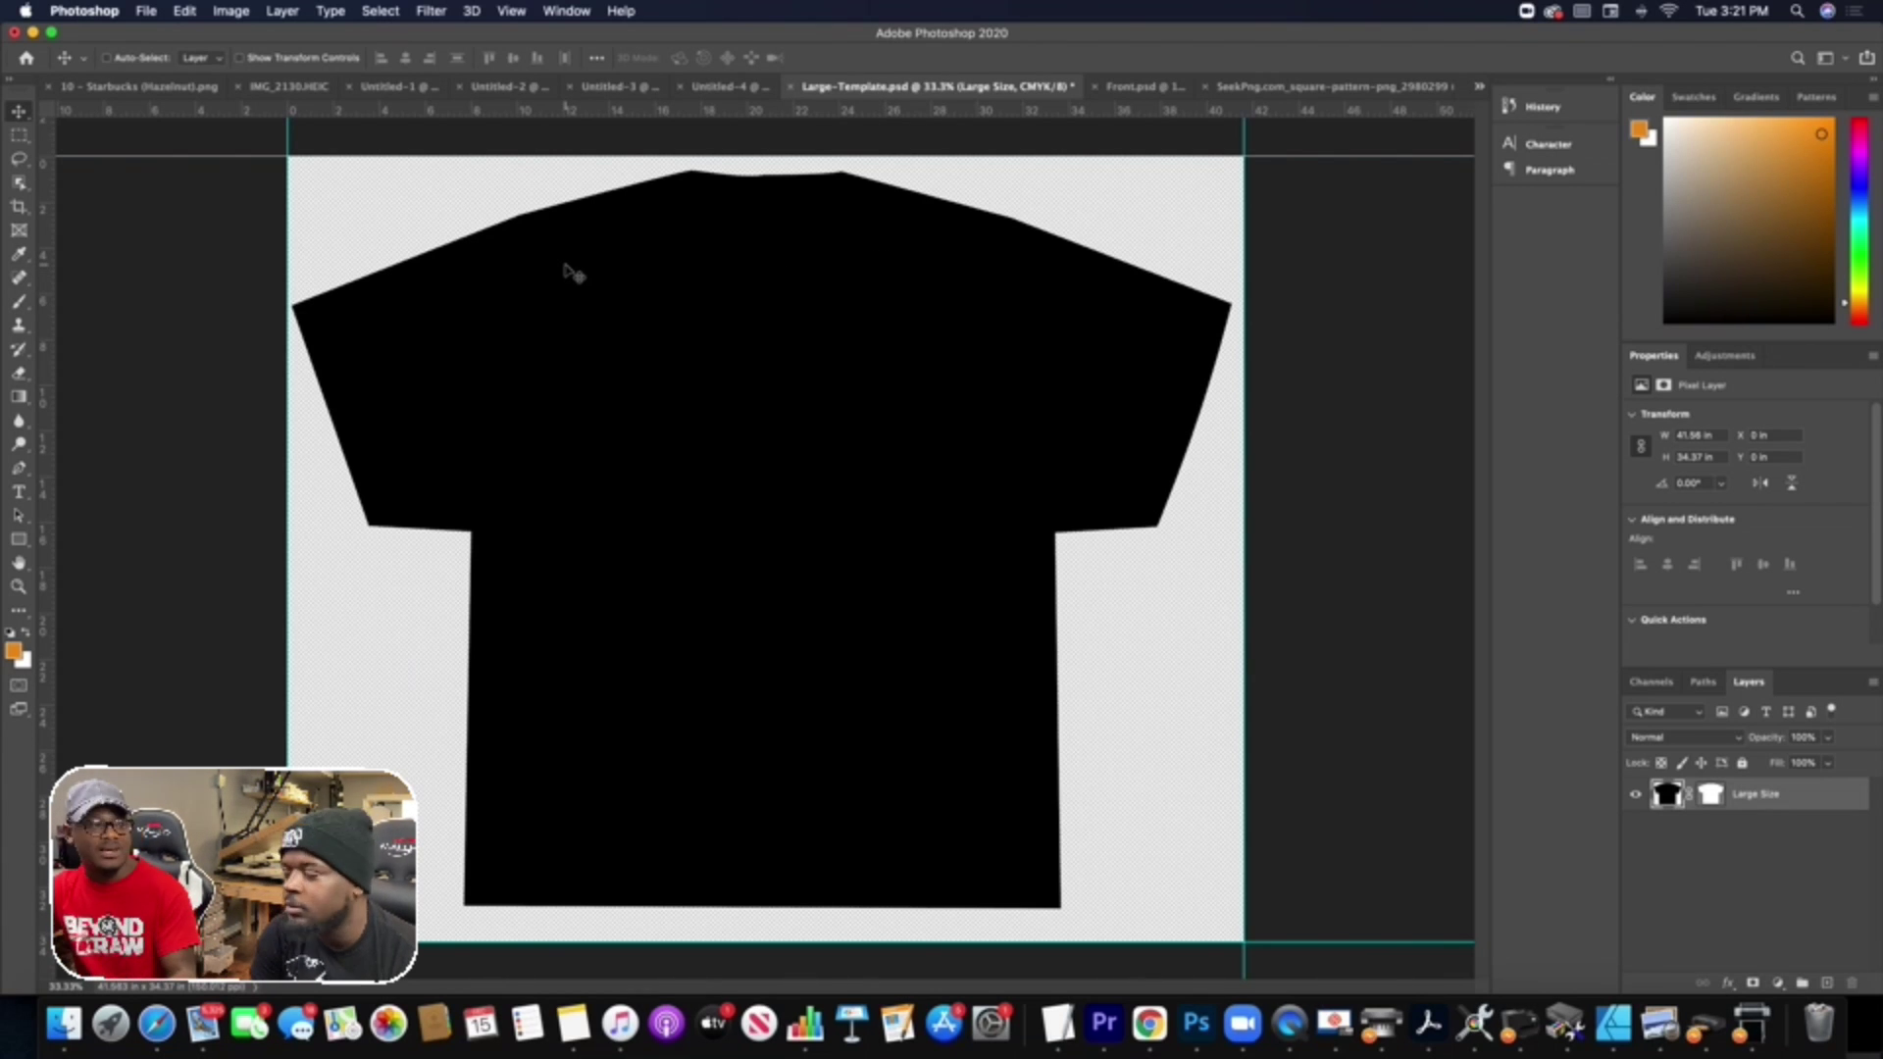
click(152, 14)
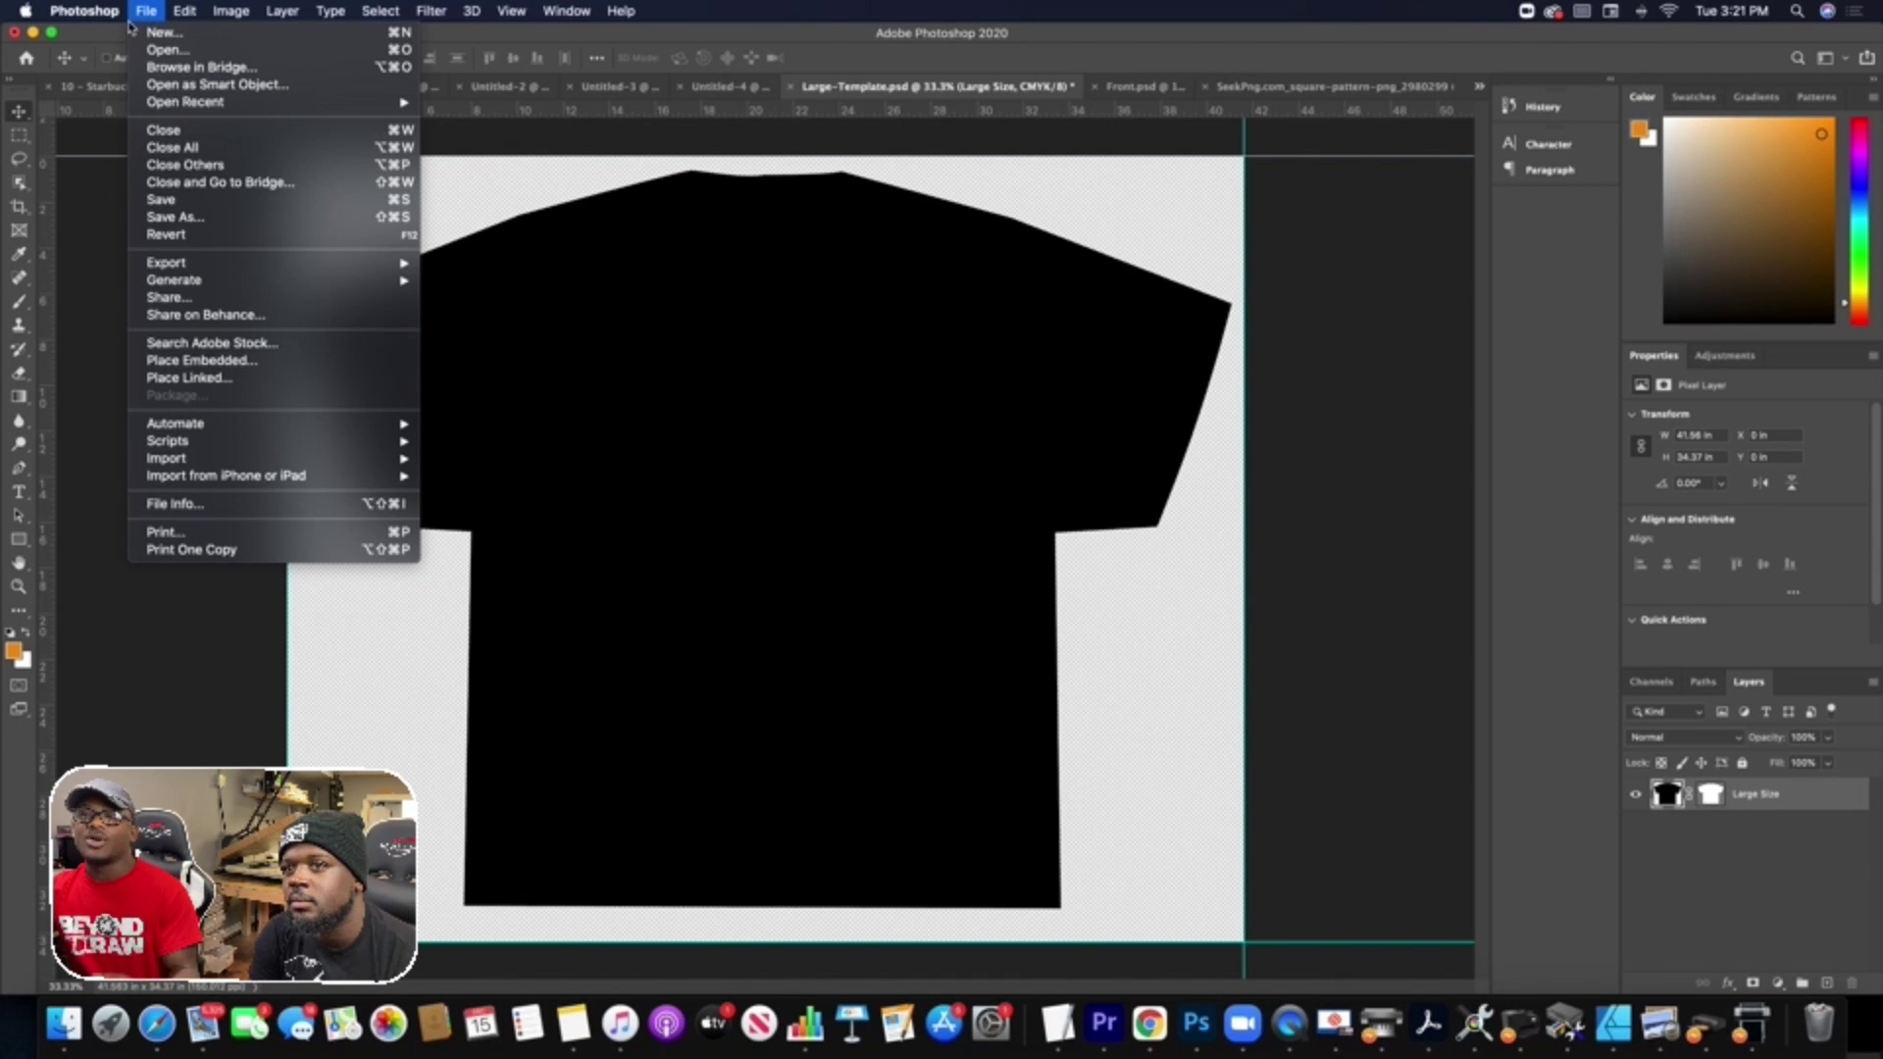
mouse_move(180, 464)
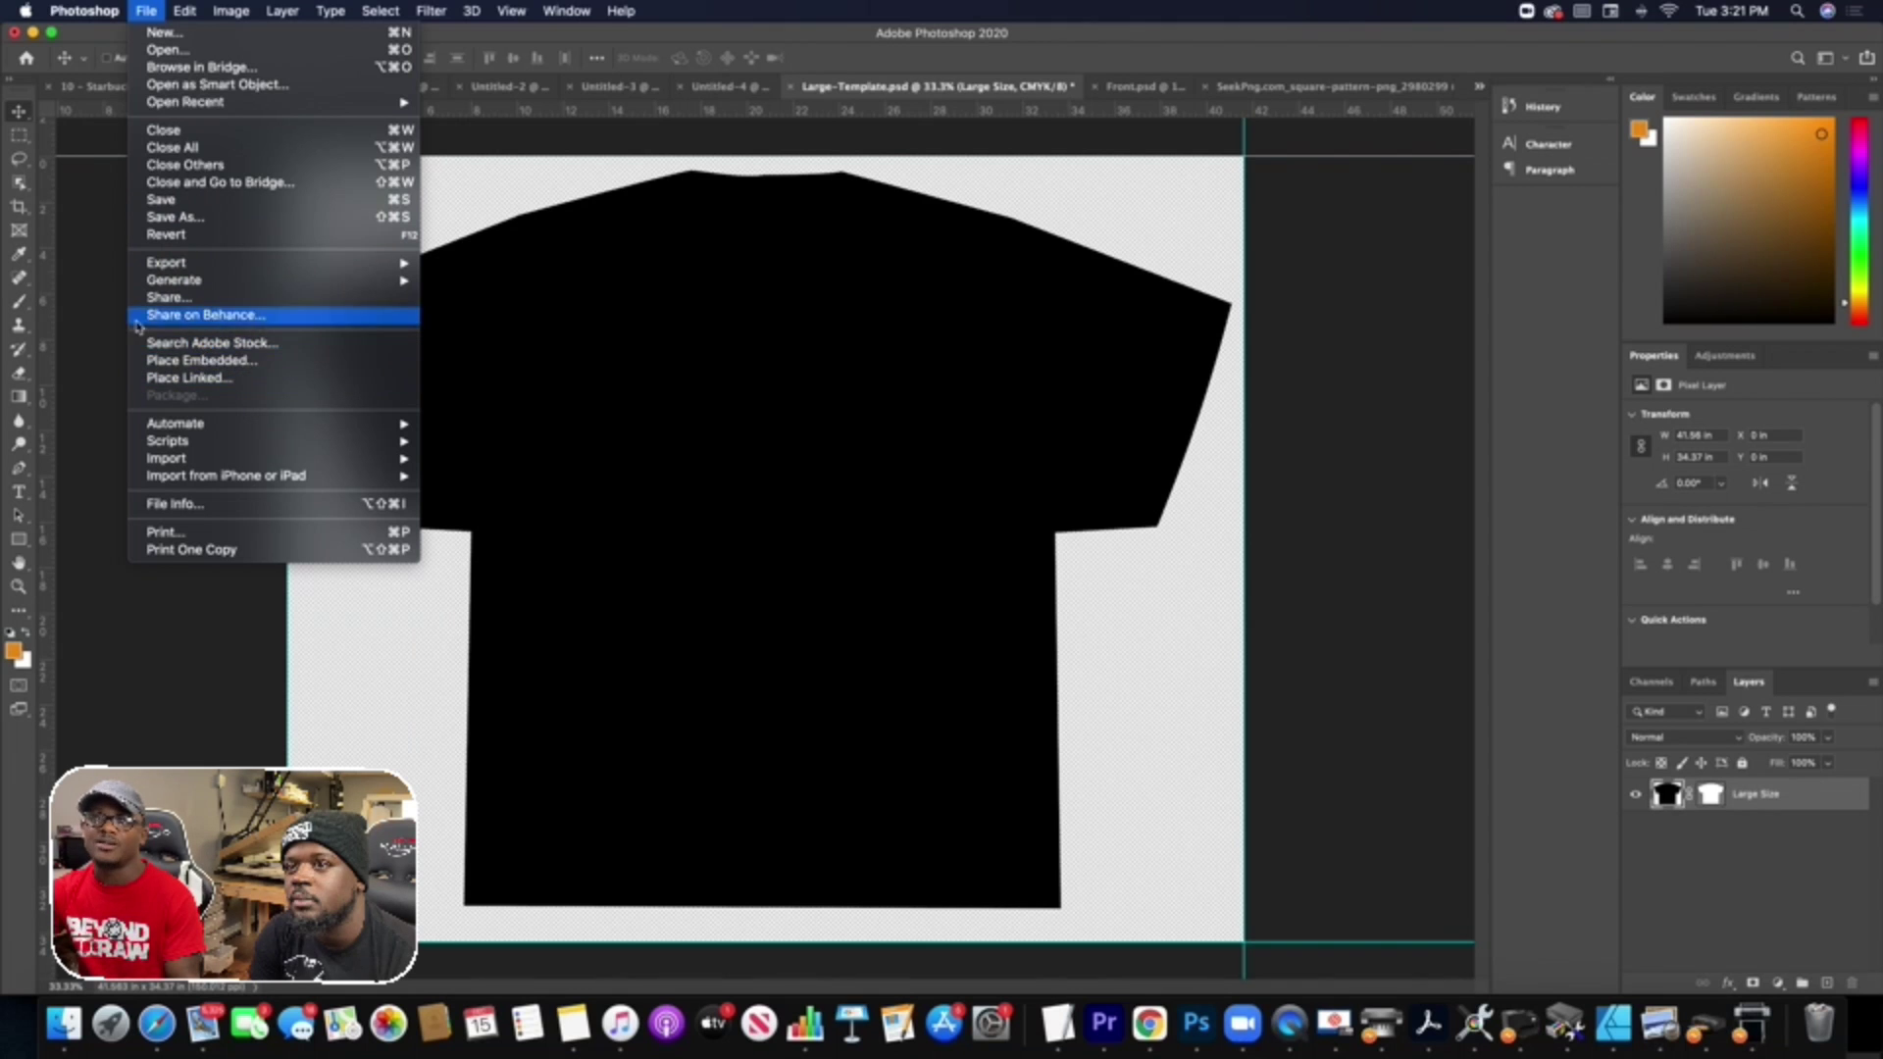
Place the crumpled-paper-1 image from Downloads into the template above the shirt layer.
click(209, 366)
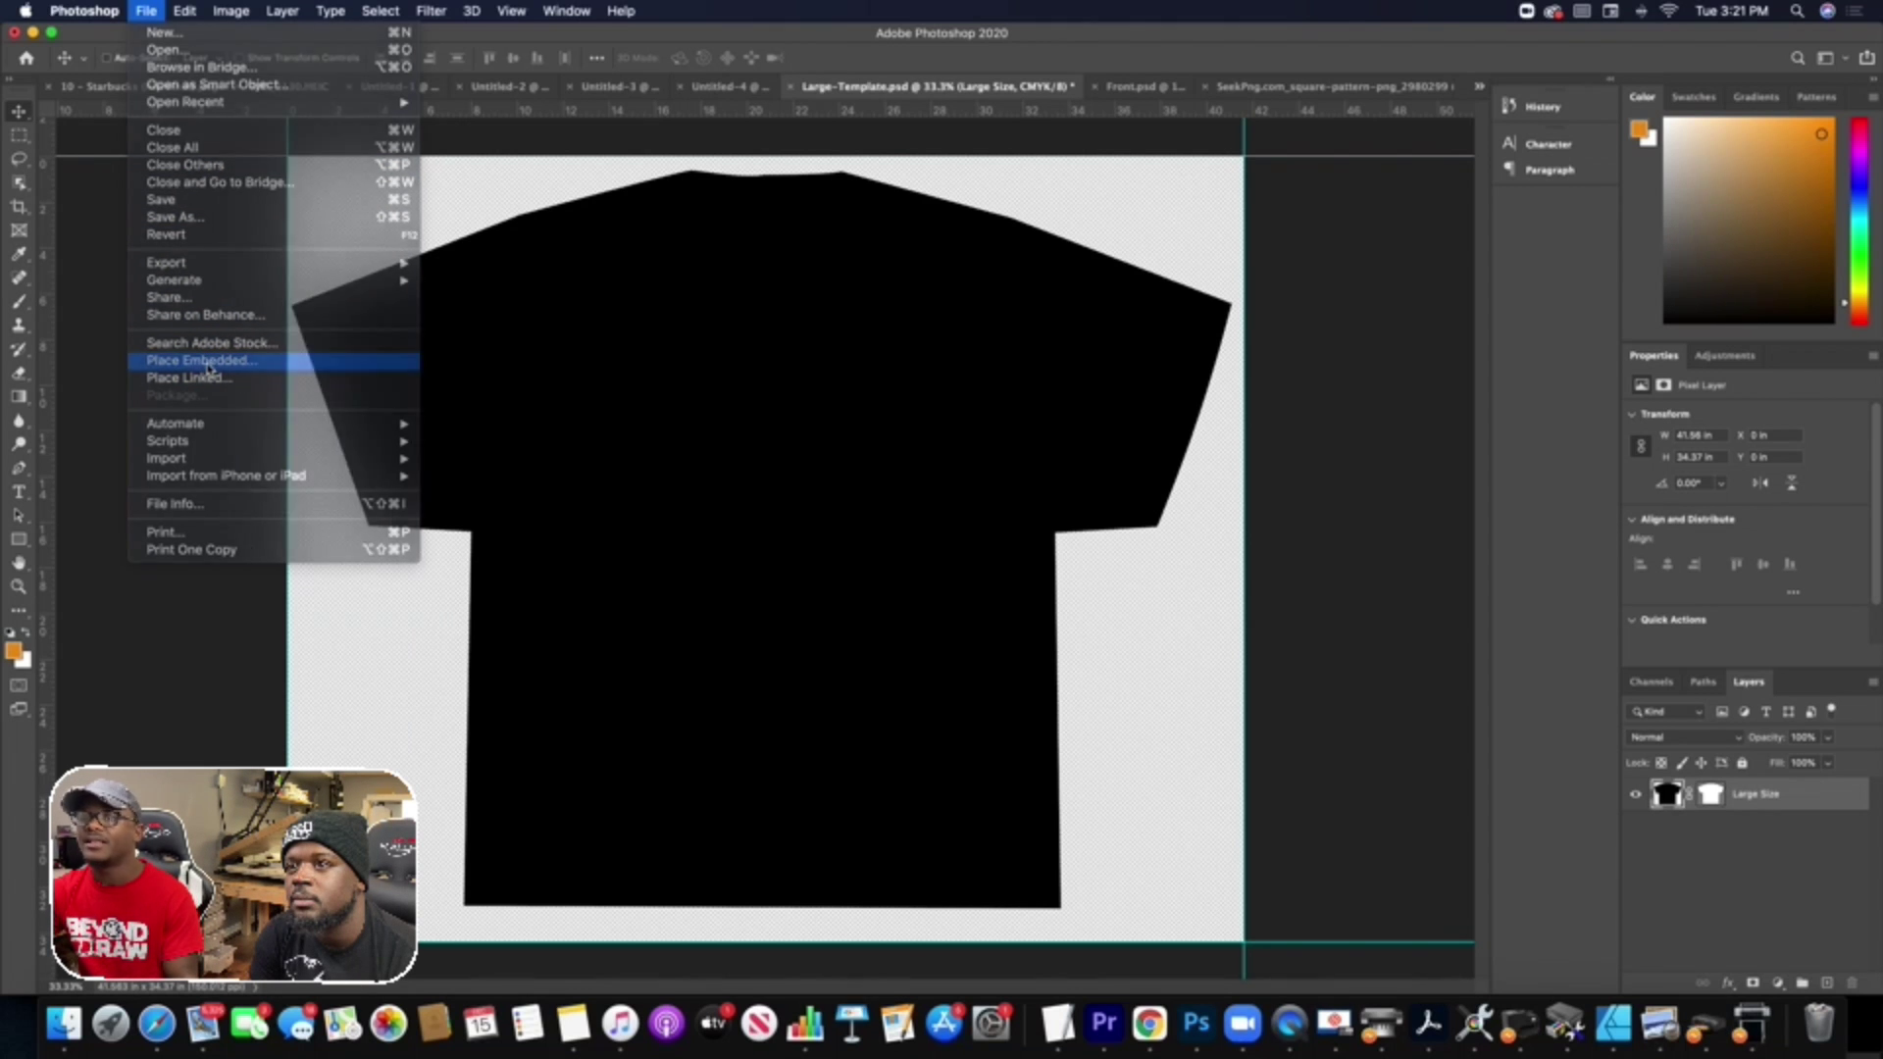
scroll(752, 373, down, 15)
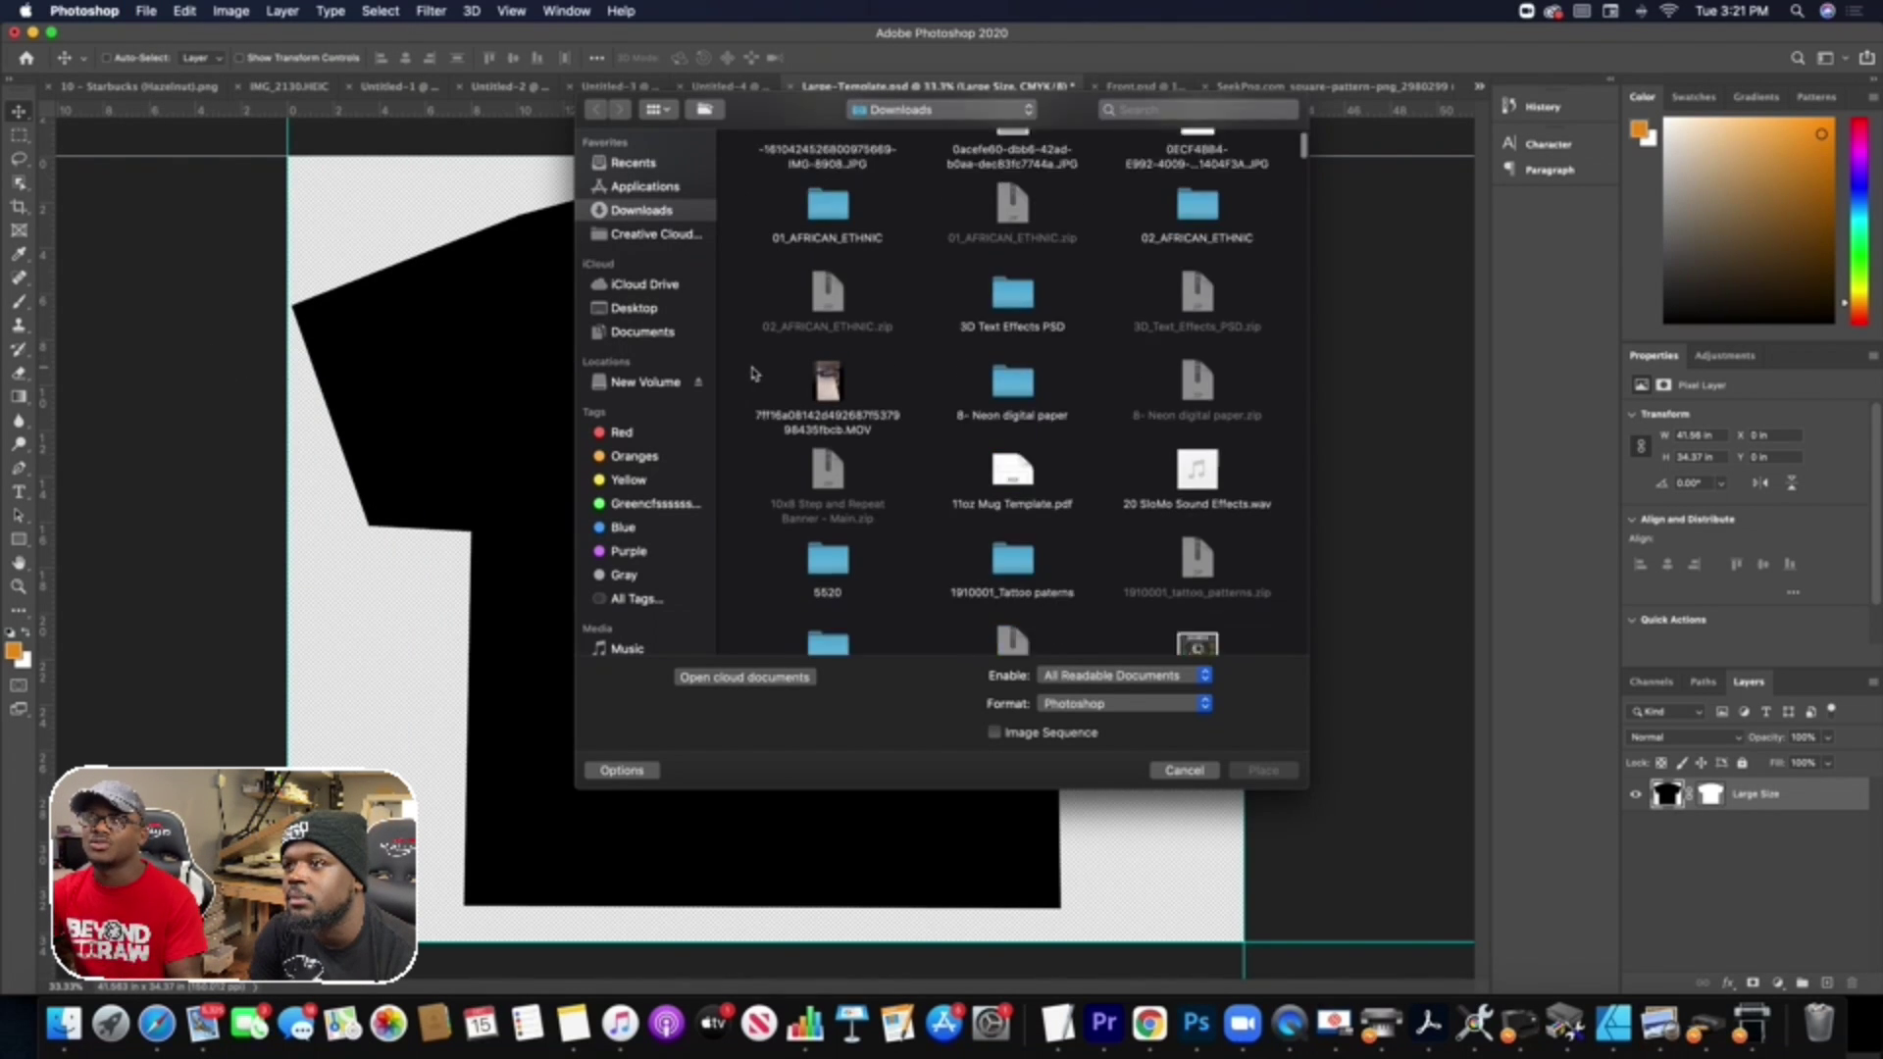
scroll(752, 372, down, 15)
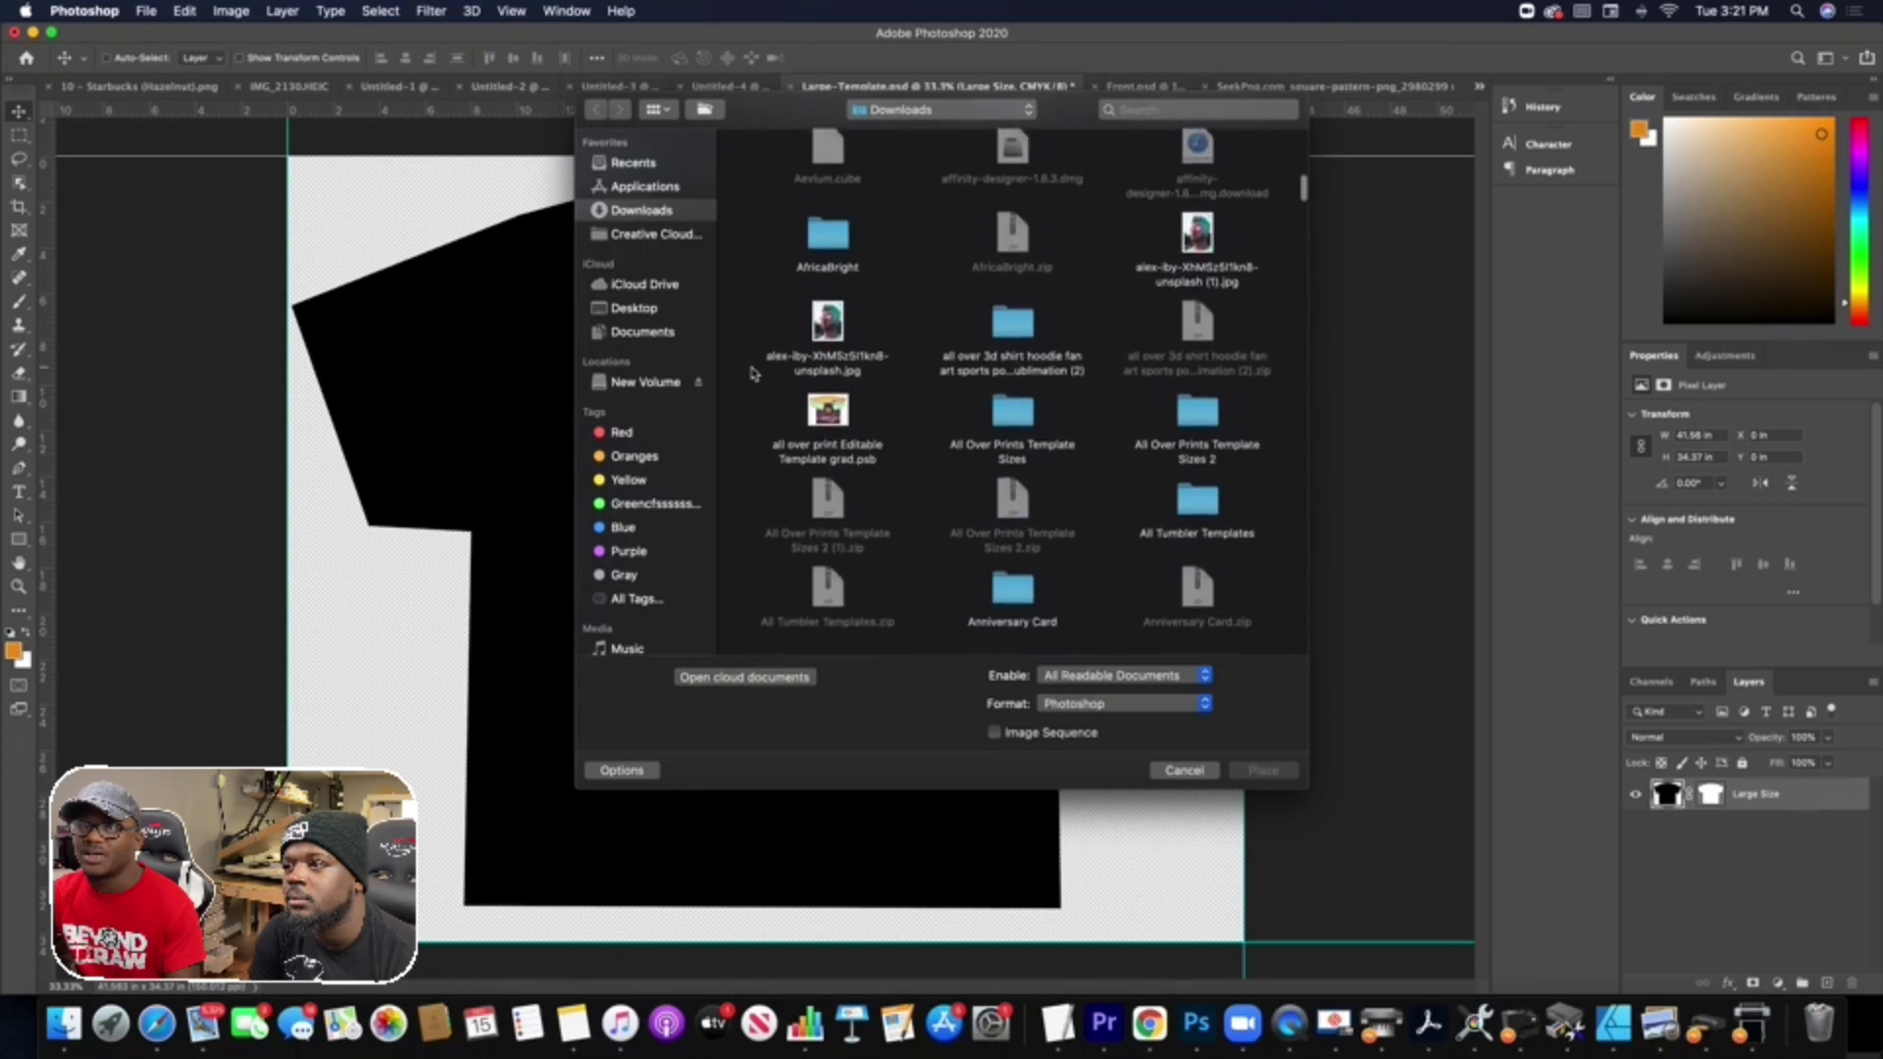
scroll(752, 372, down, 3)
double_click(752, 422)
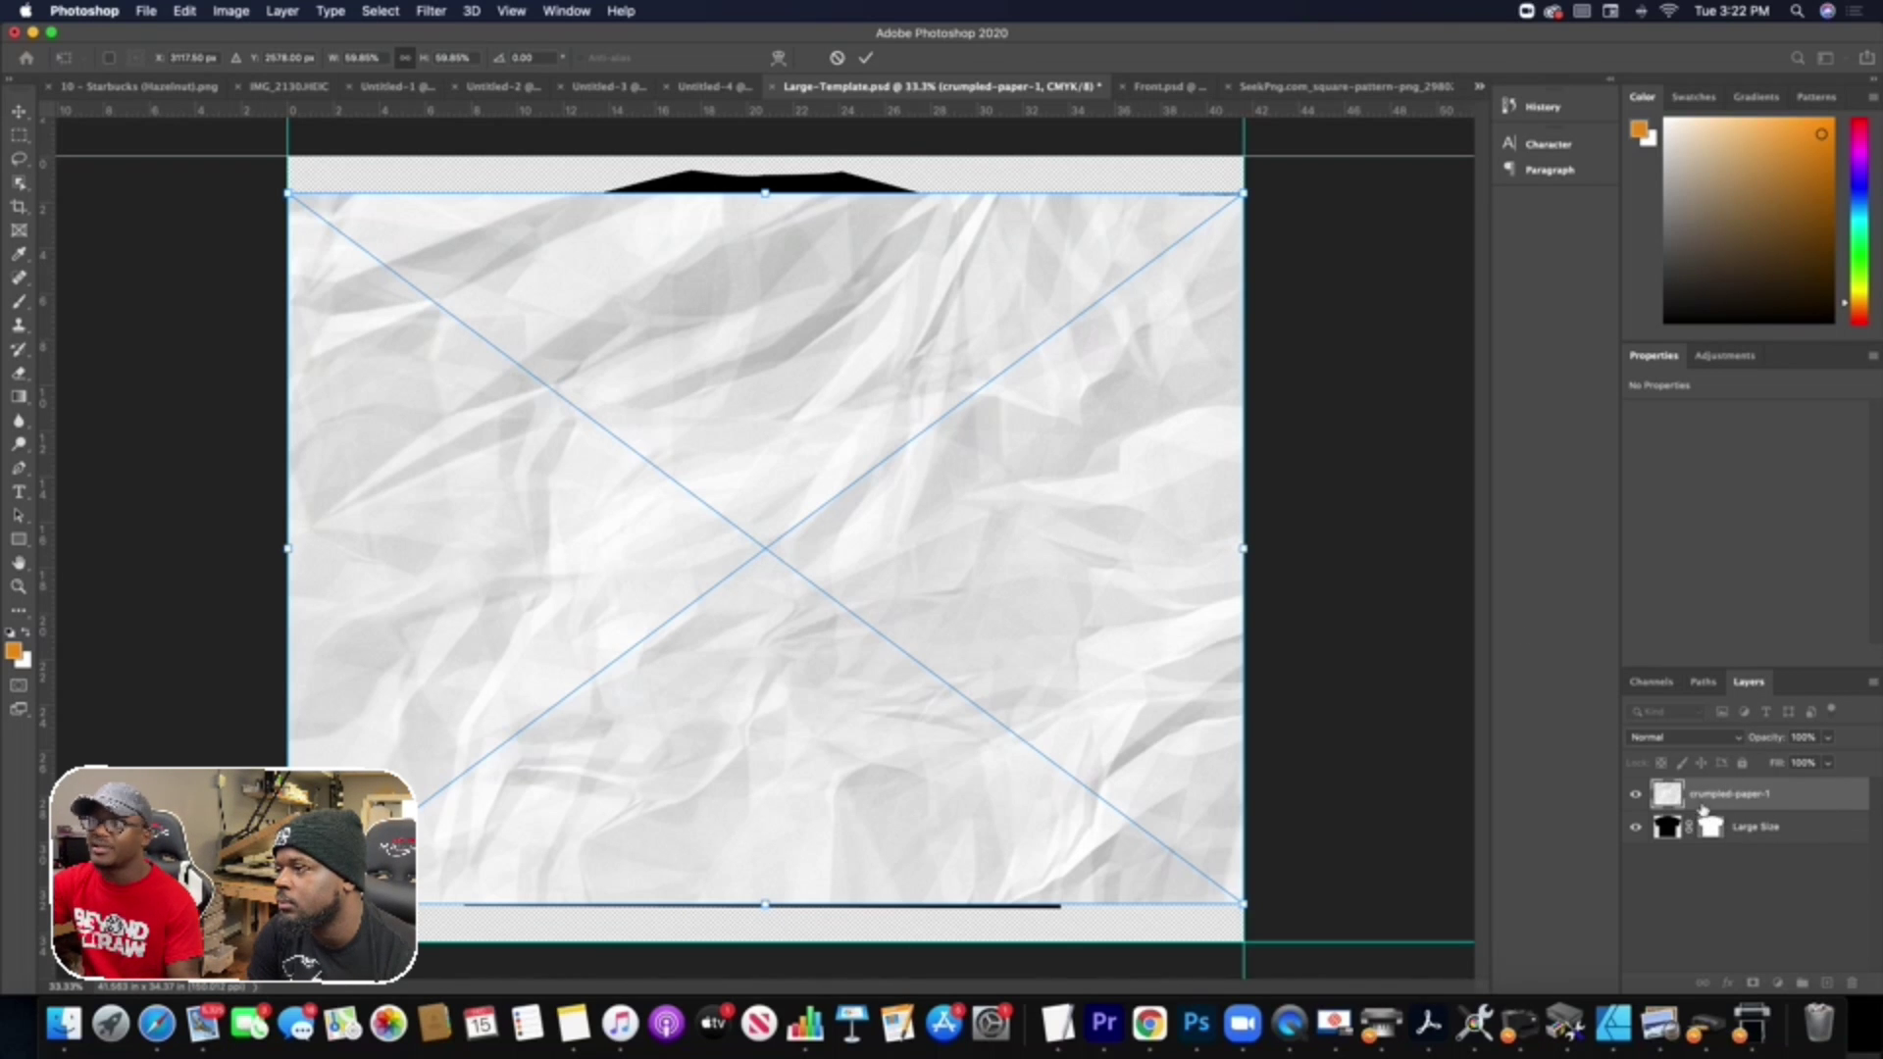
Convert the crumpled-paper-1 layer into an embedded smart object.
right_click(1762, 790)
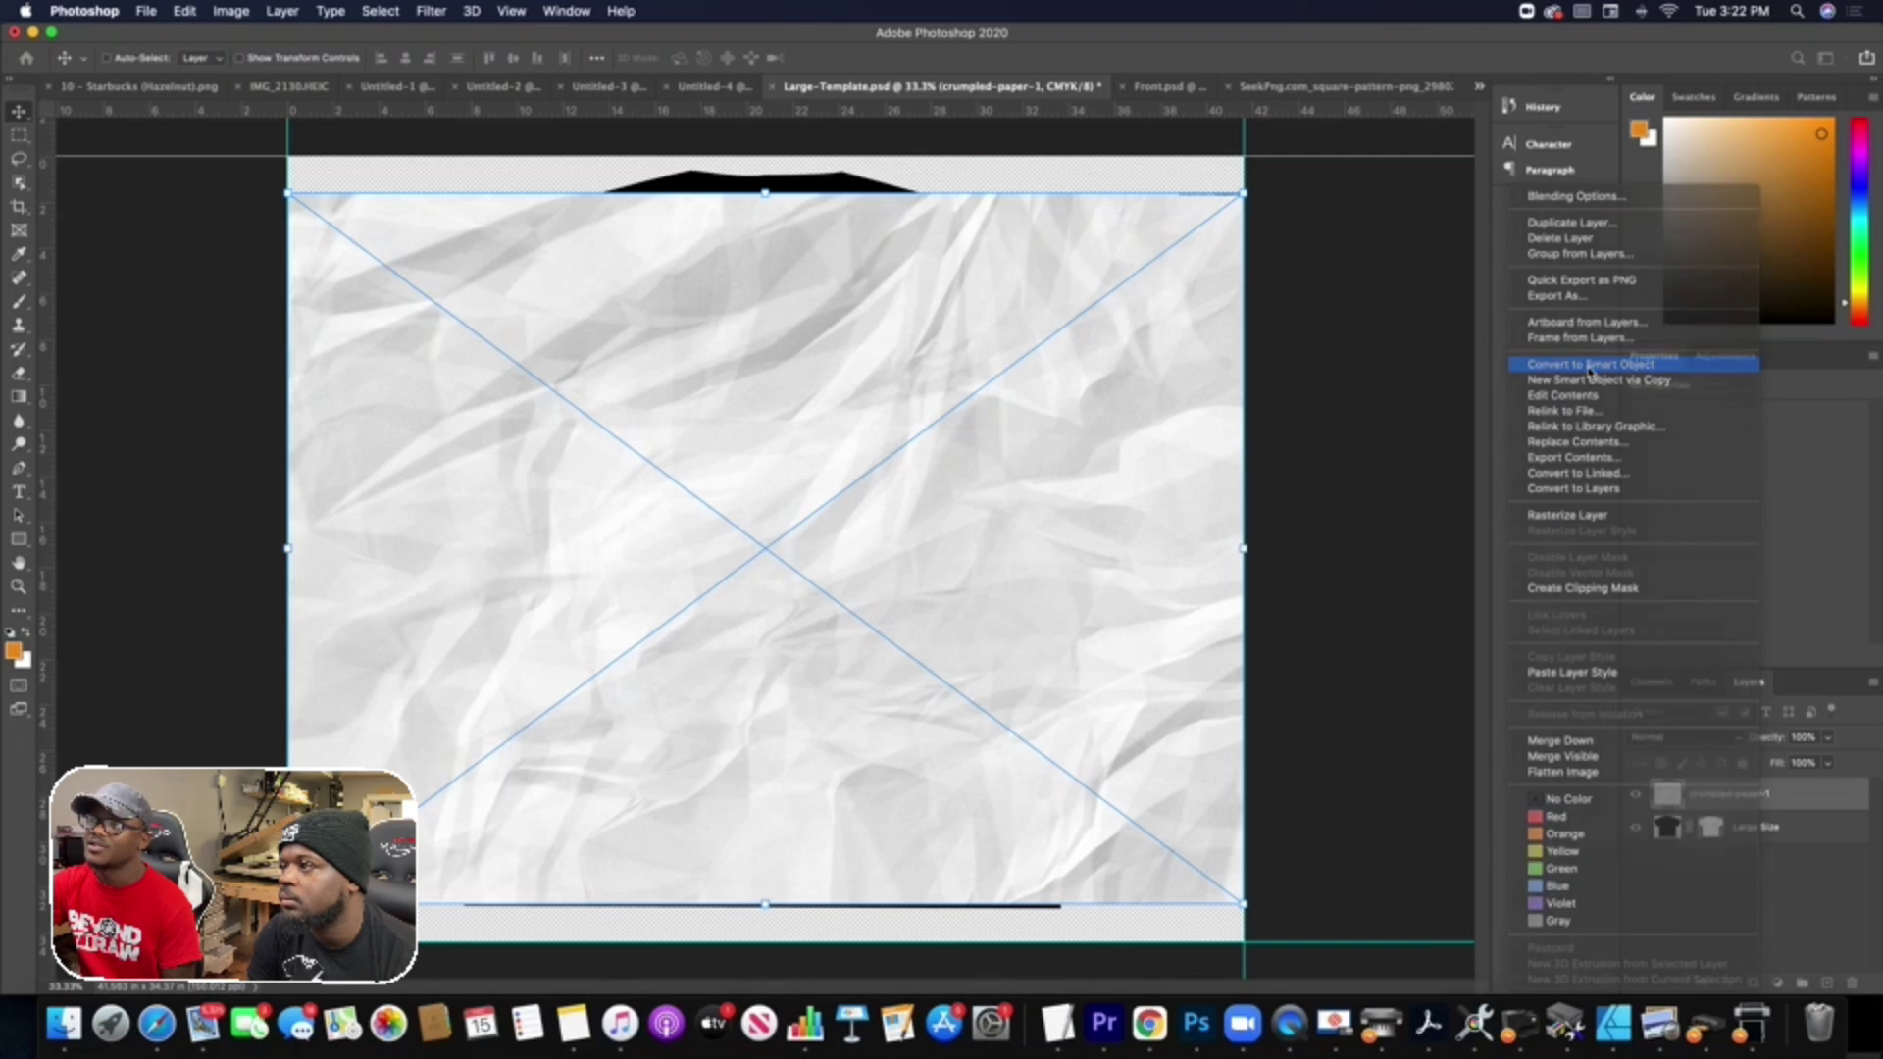
click(1590, 366)
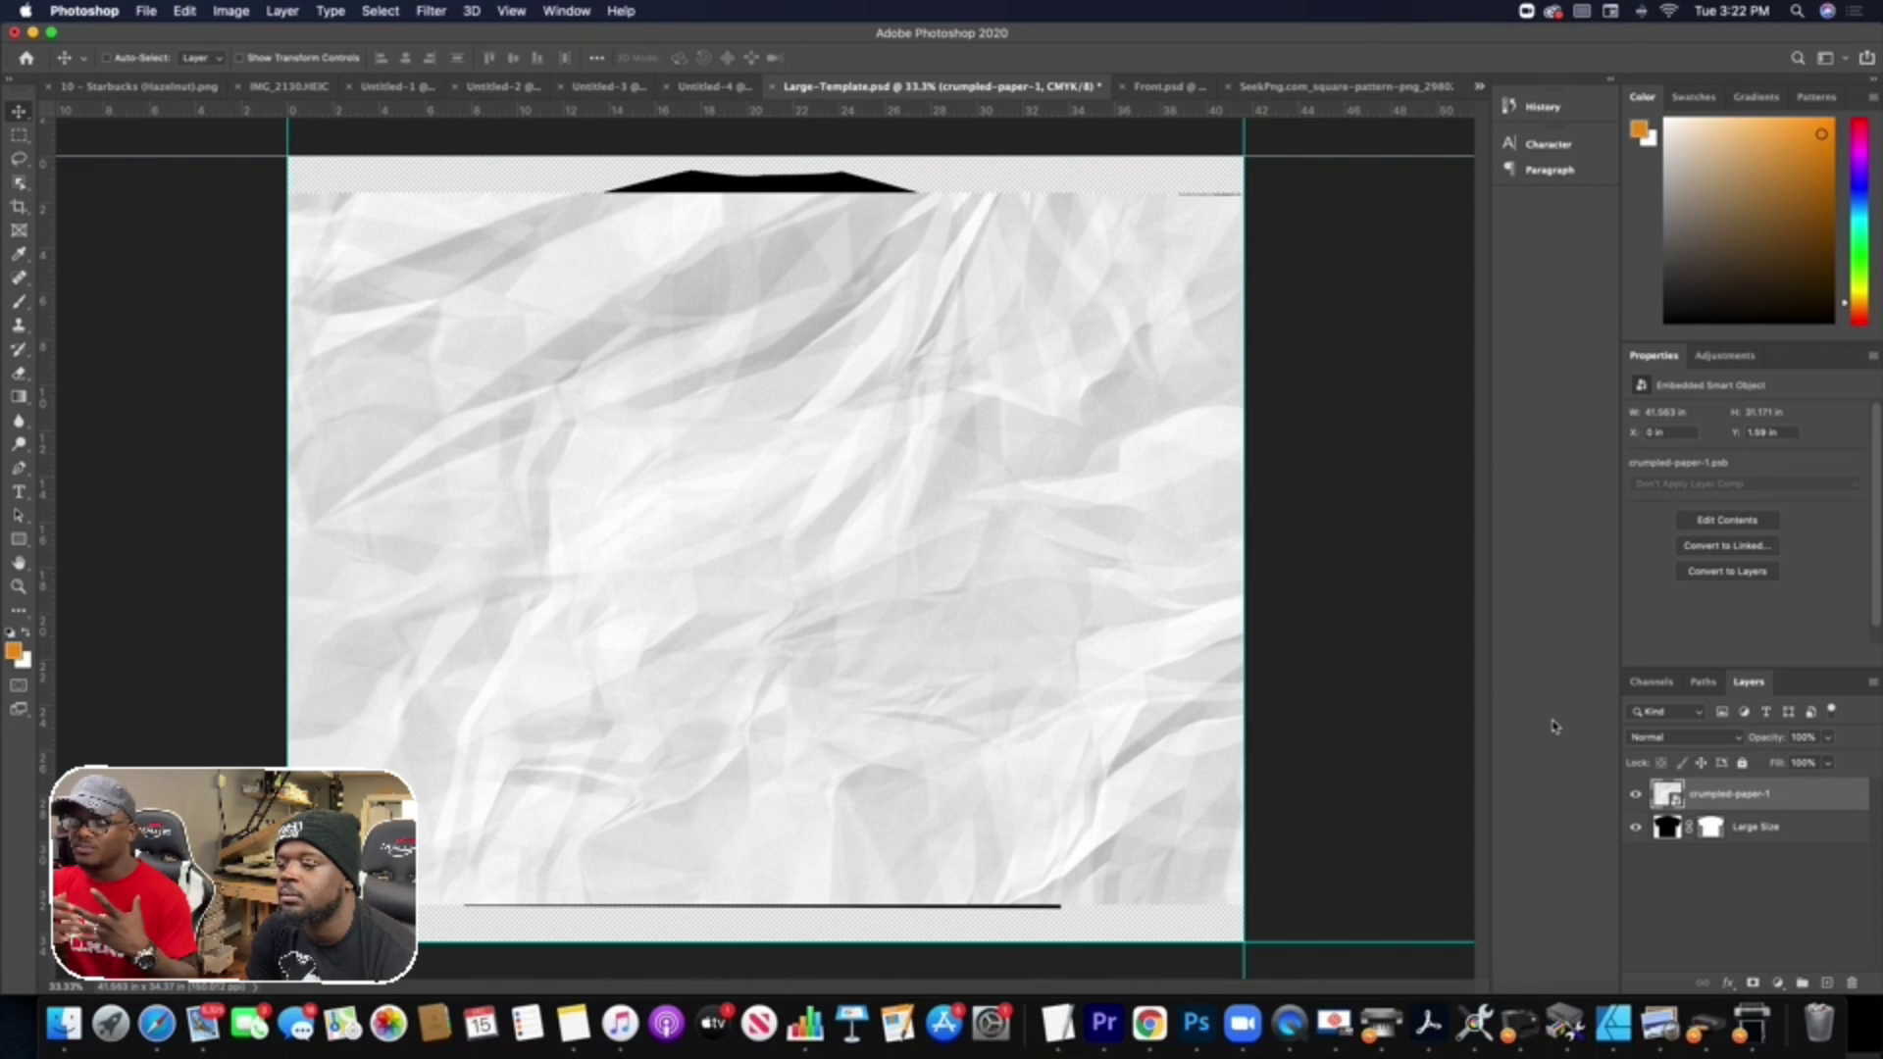
Try free-transform scaling of the paper texture, then cancel the attempt.
click(184, 11)
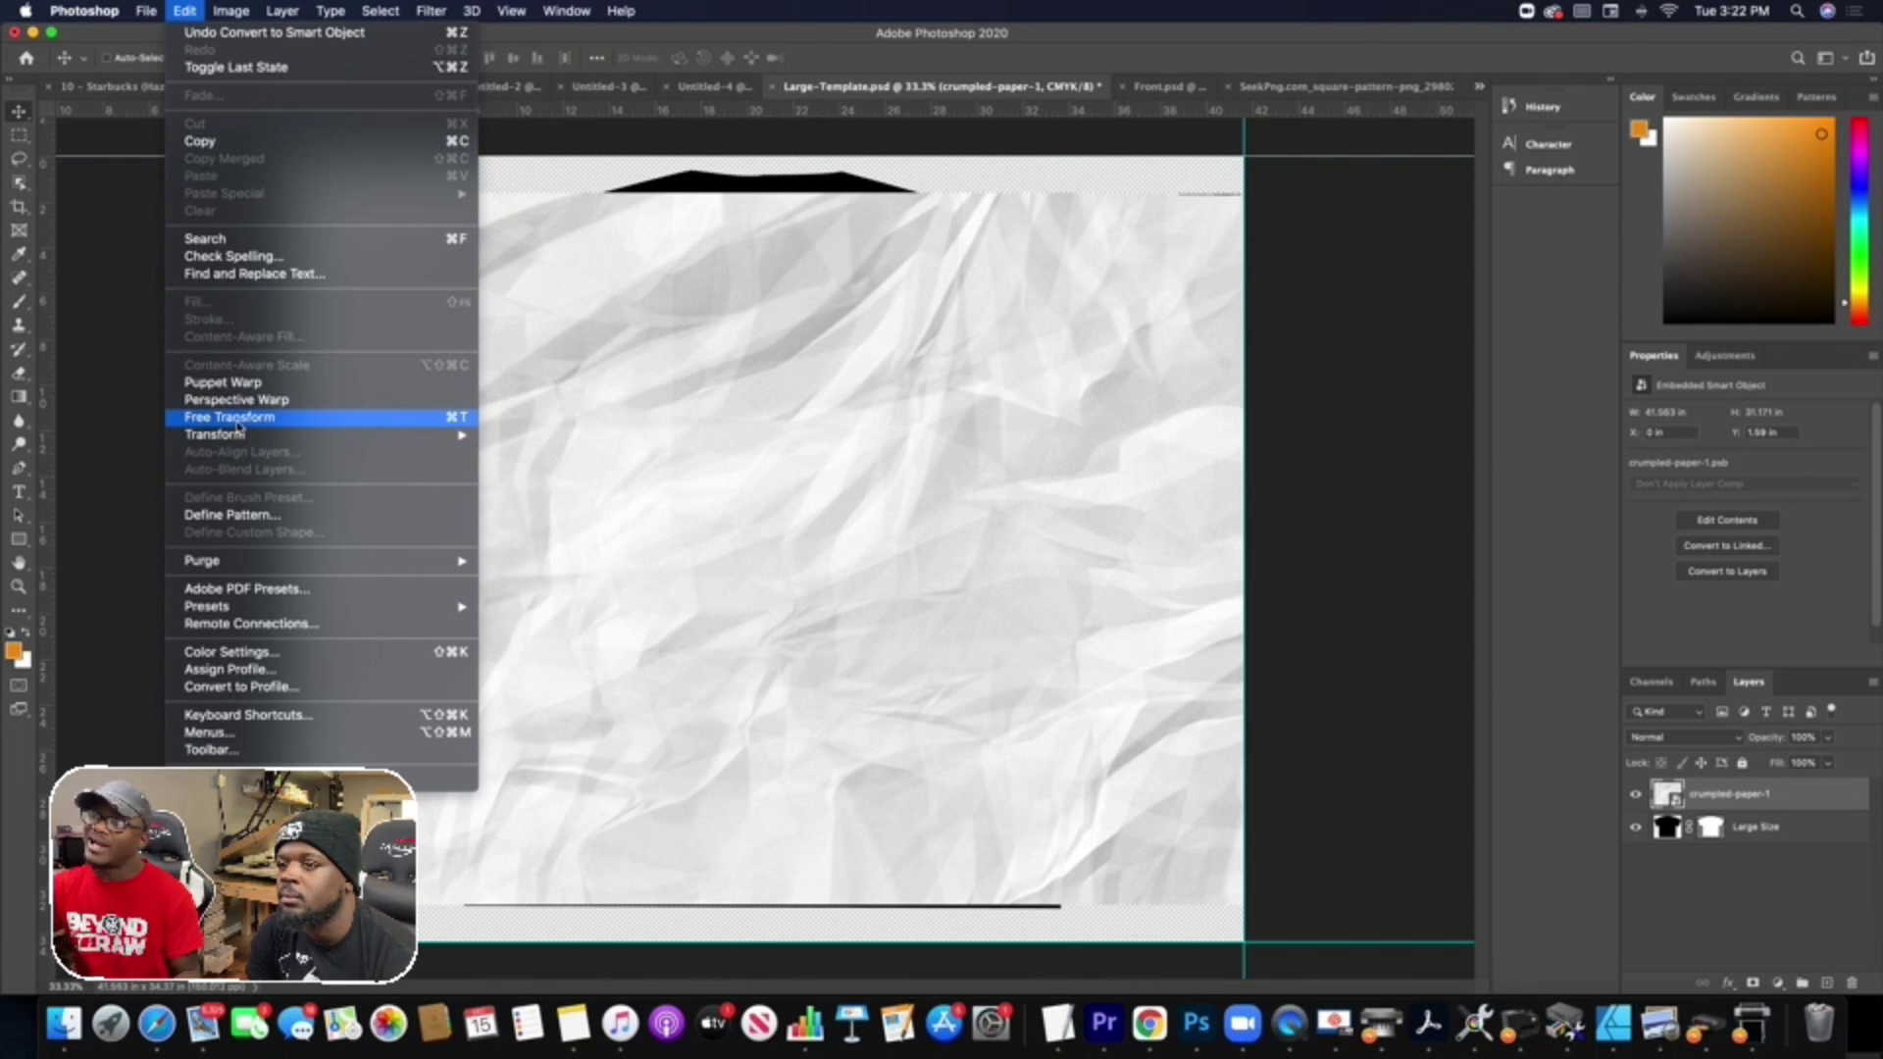
click(1079, 419)
key(super+t)
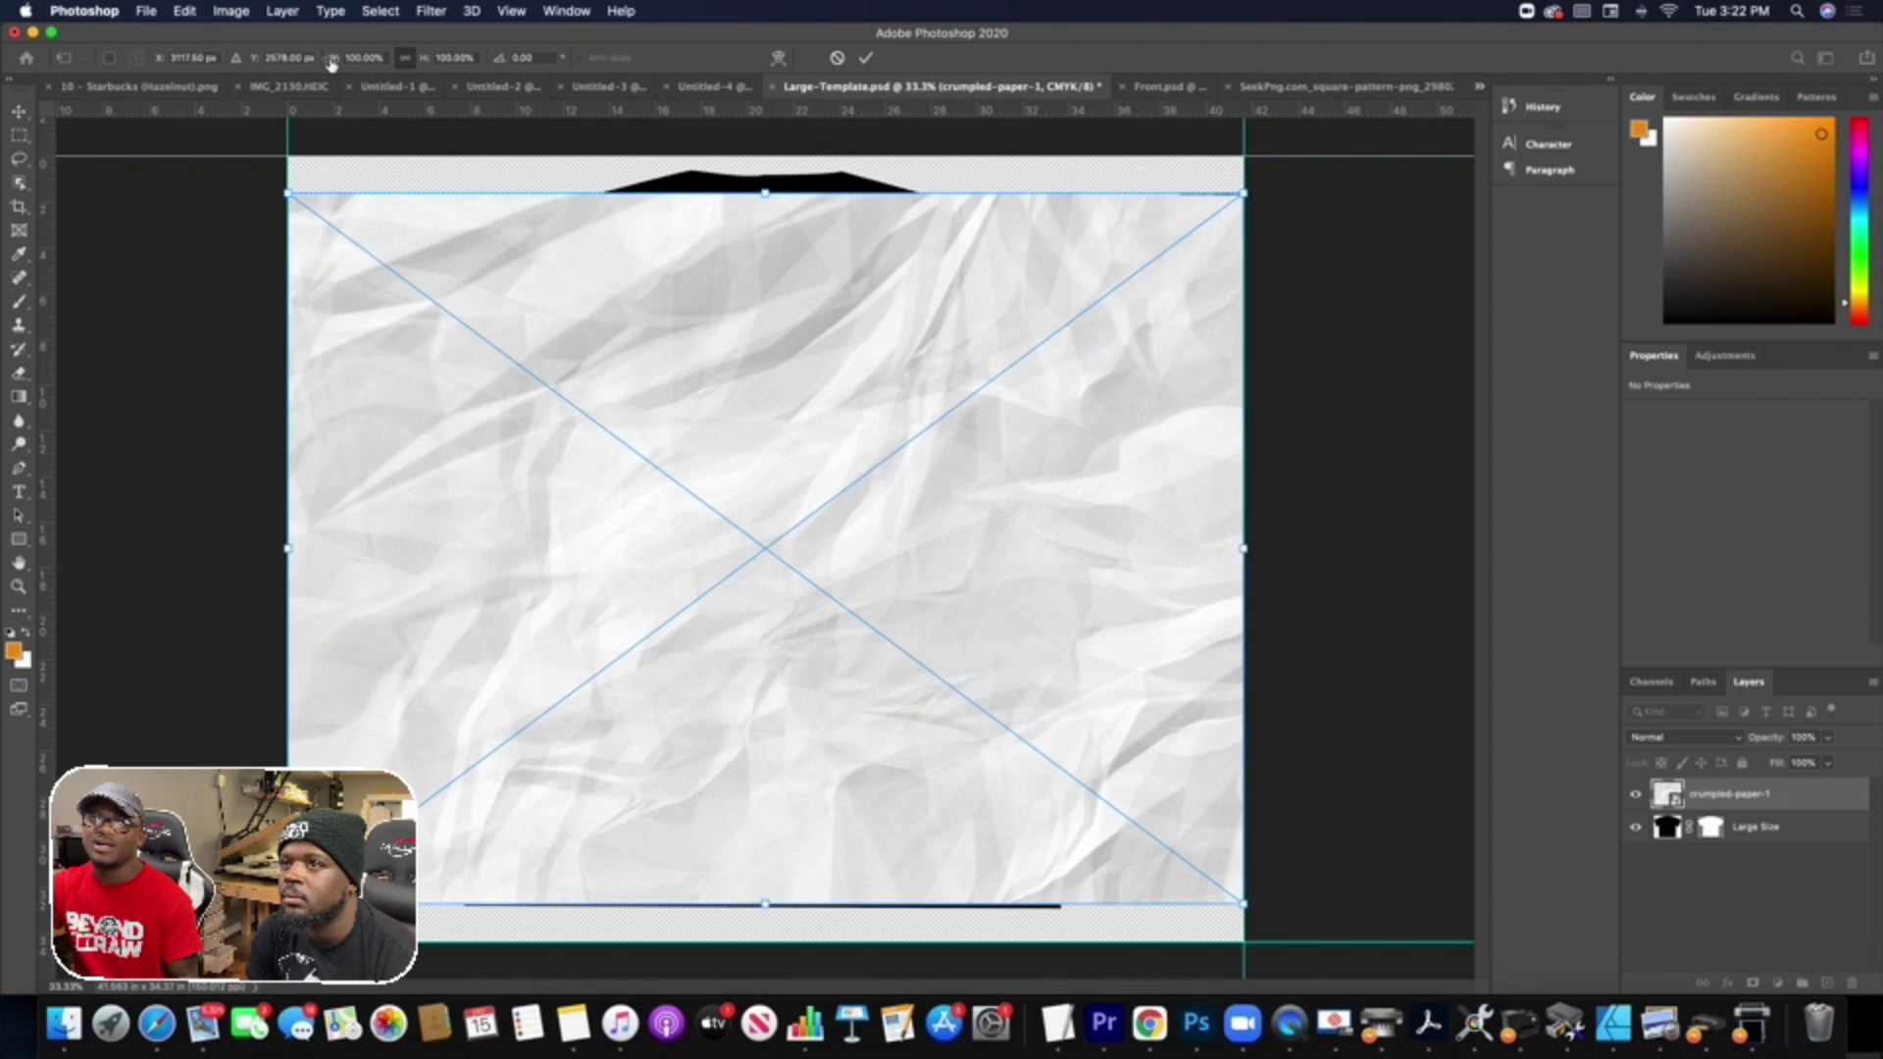
drag(331, 62, 334, 63)
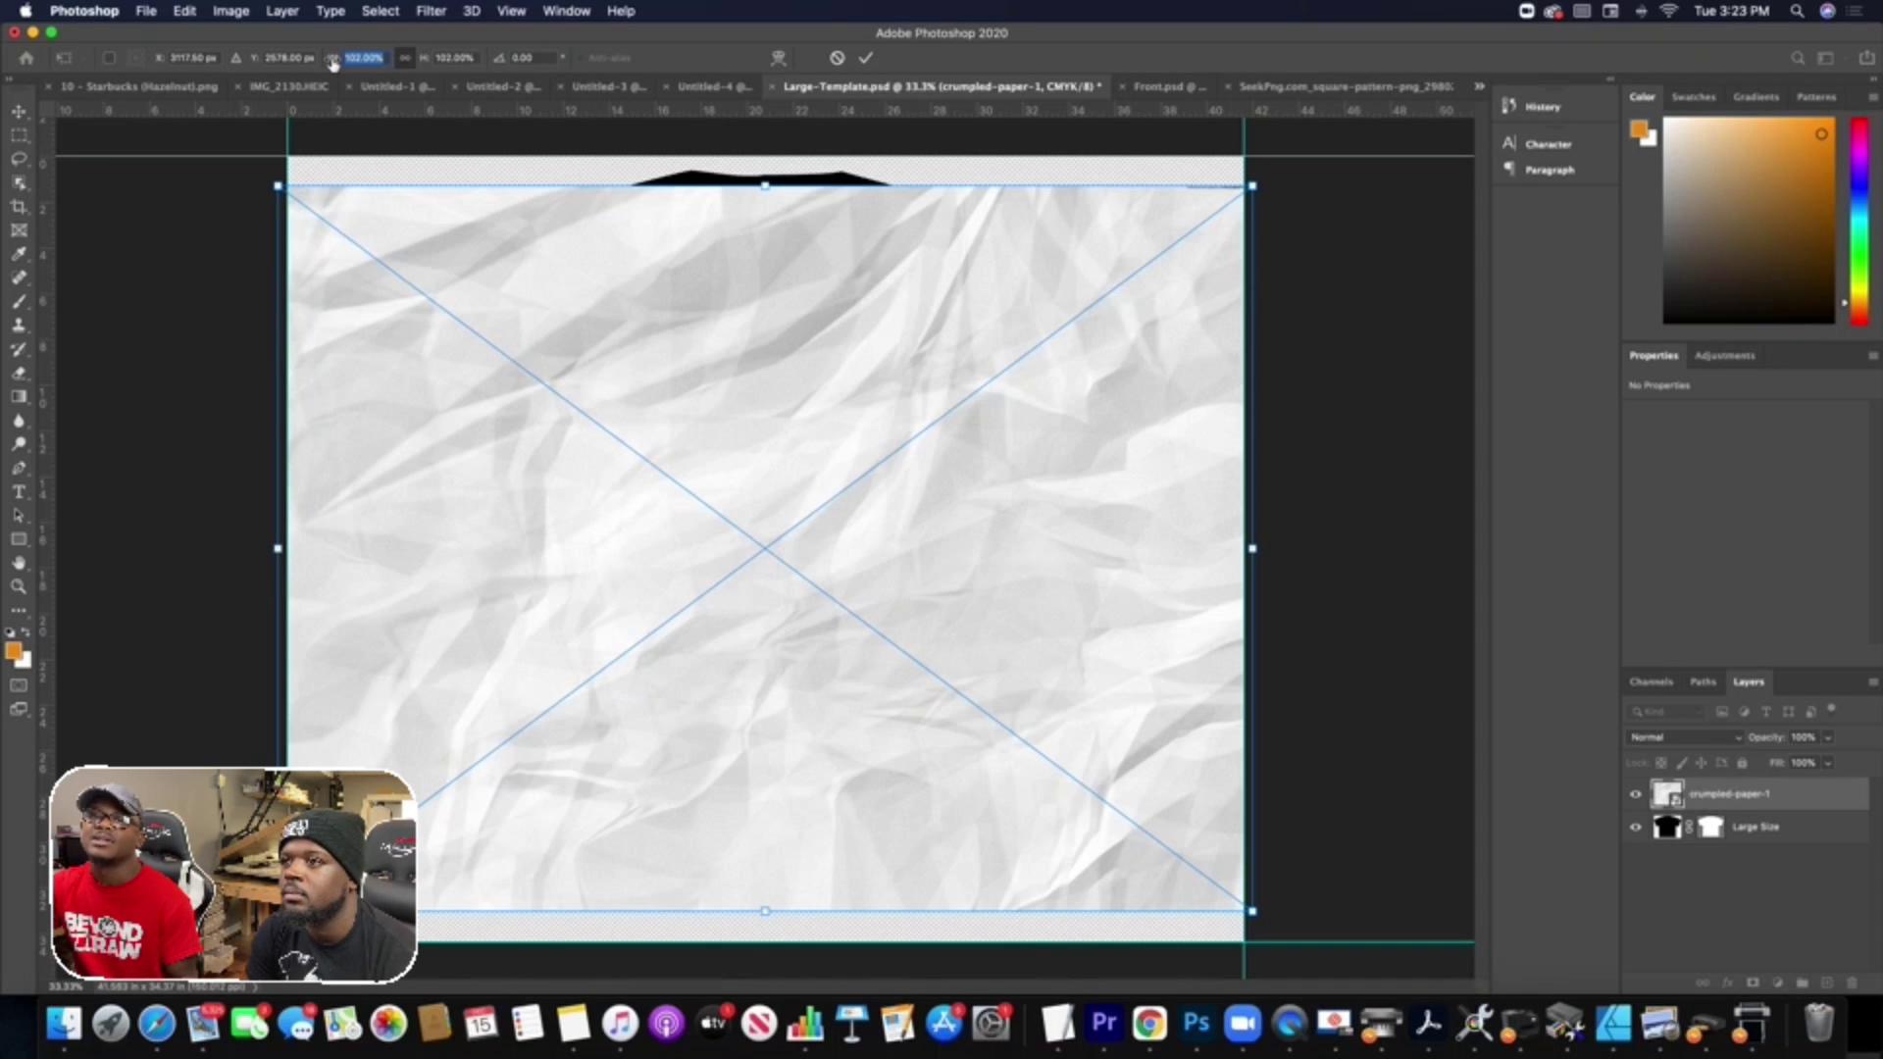
mouse_move(332, 63)
mouse_down()
mouse_move(300, 66)
mouse_move(329, 70)
mouse_up()
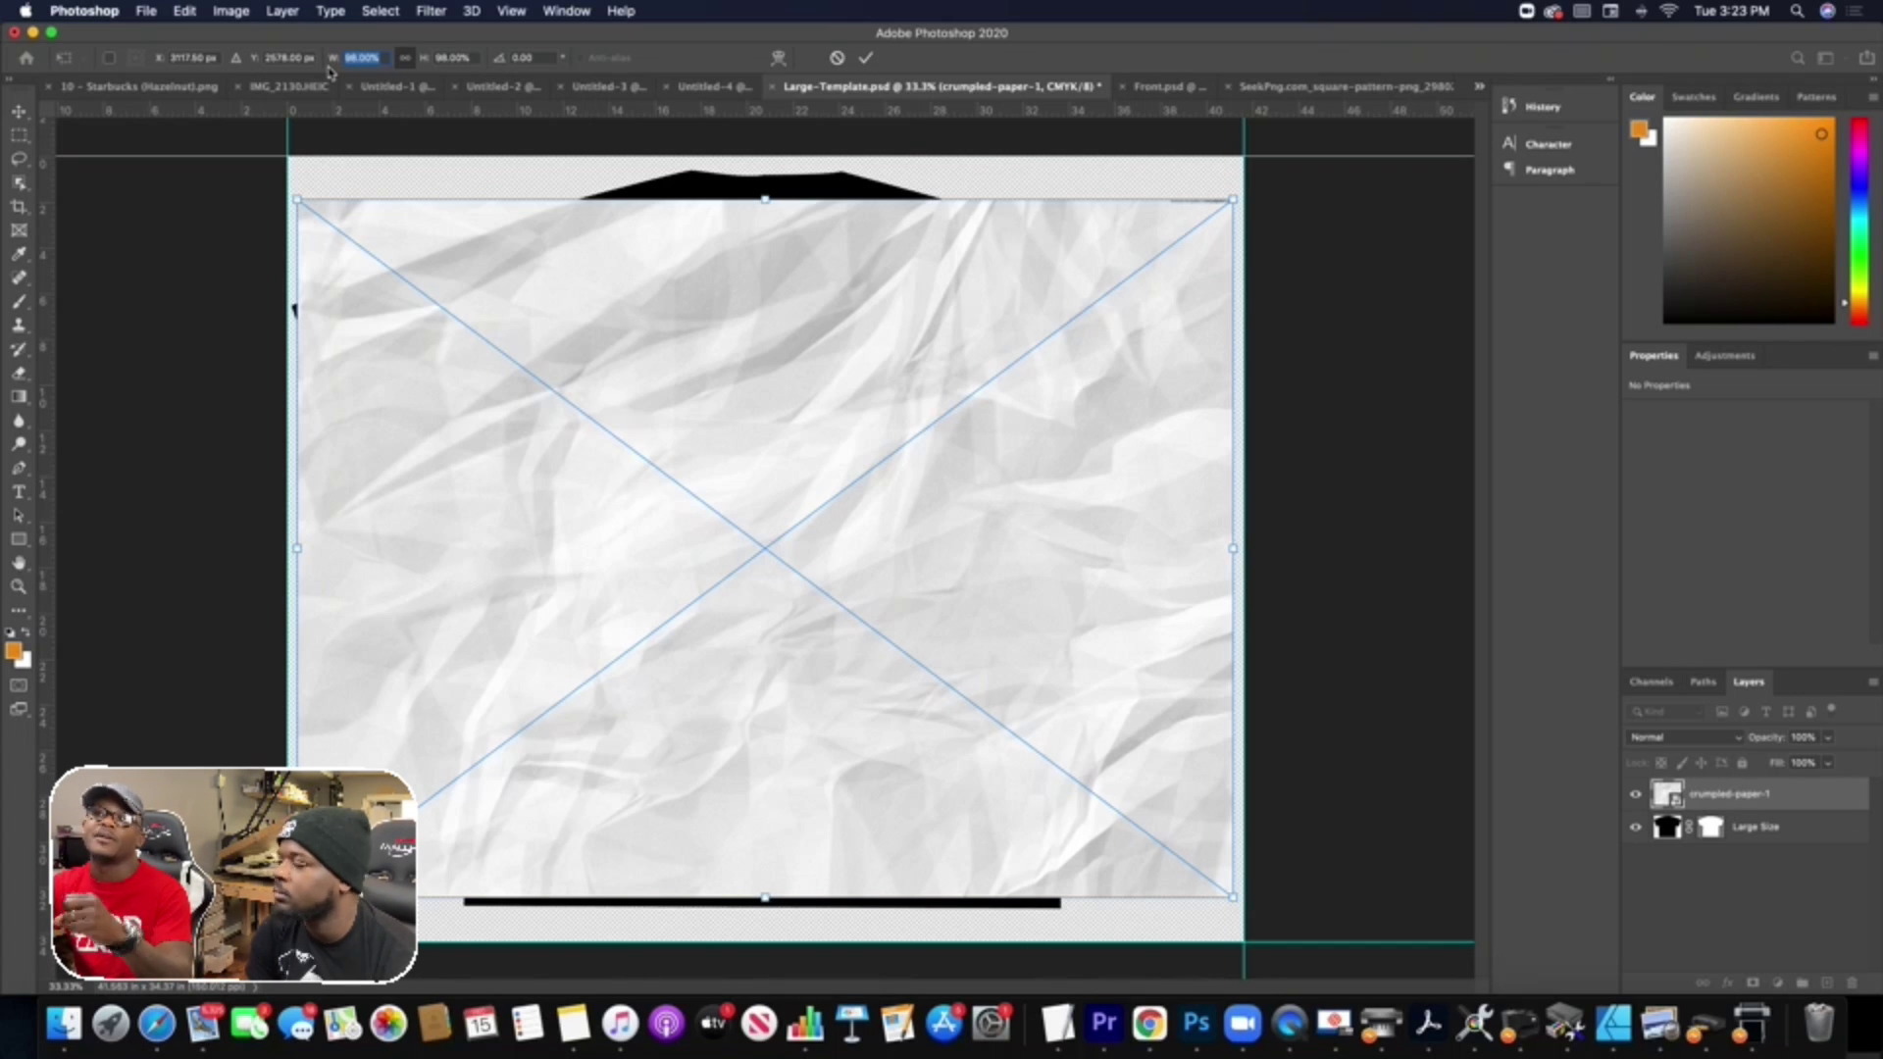
click(404, 59)
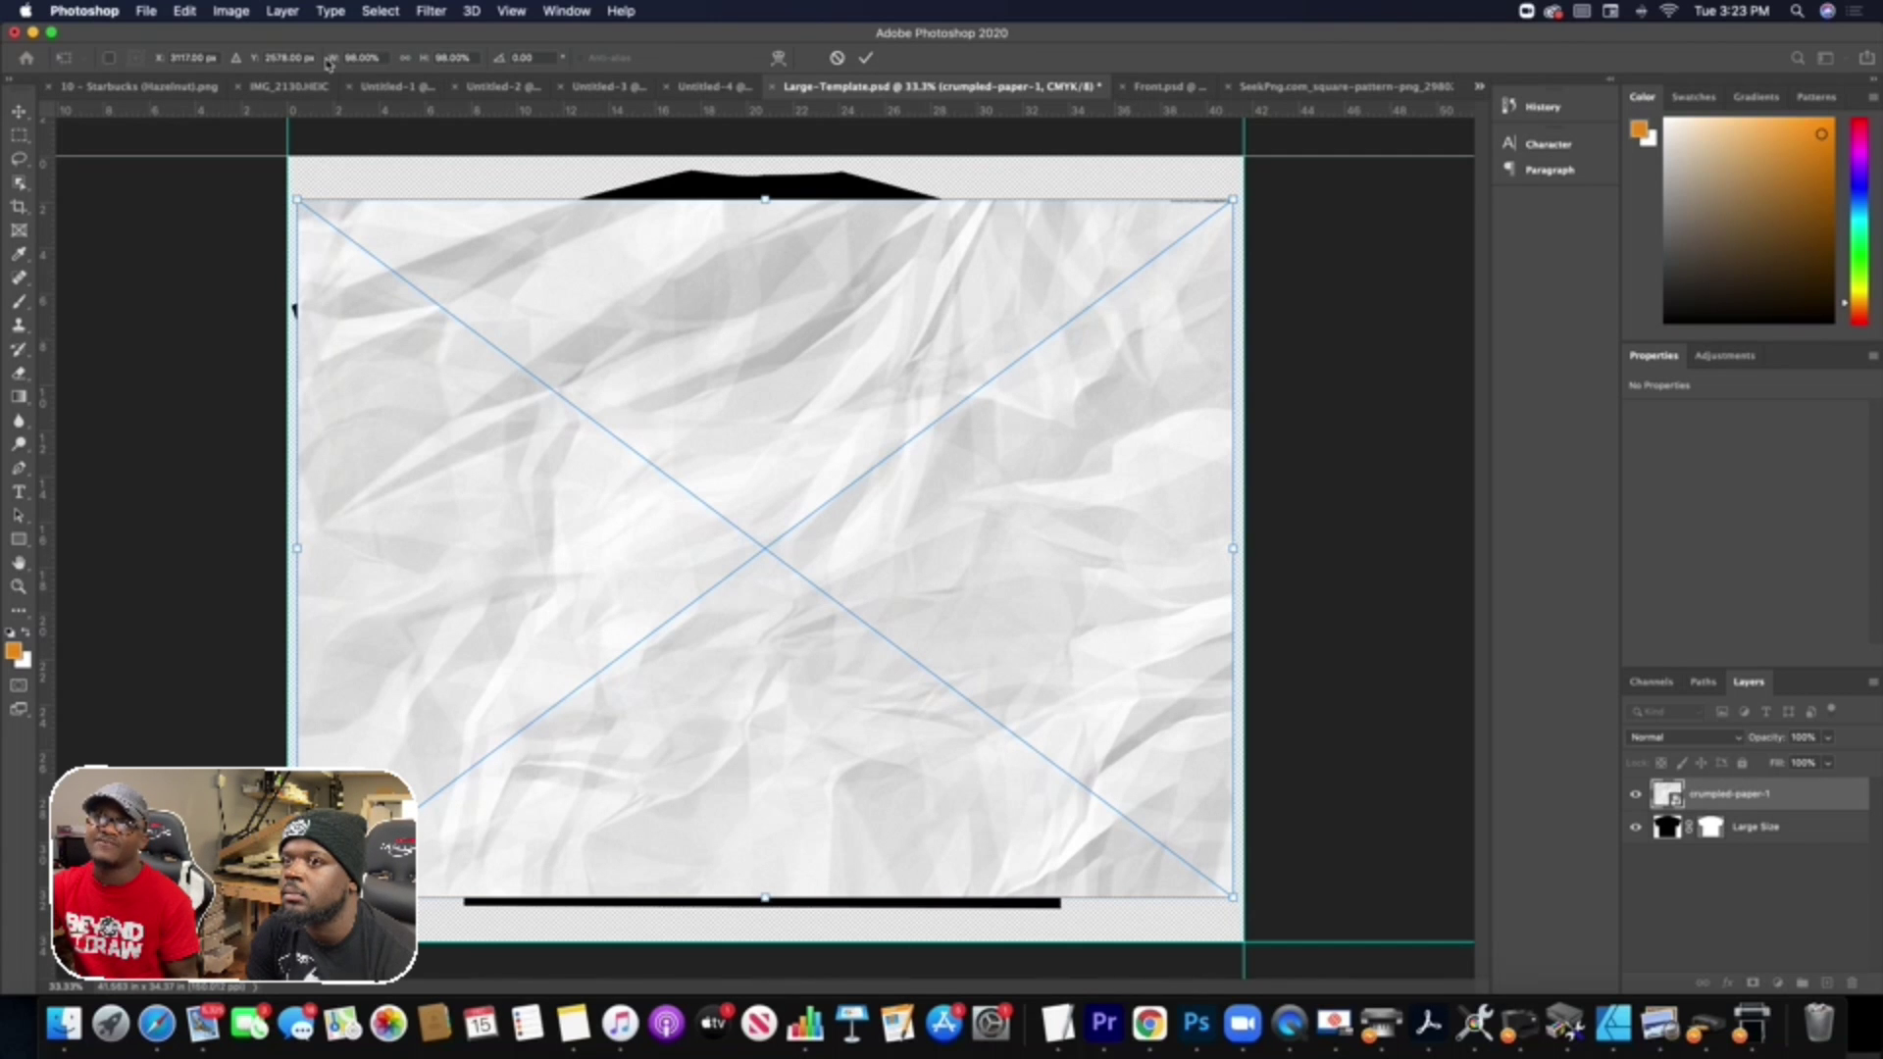
drag(334, 59, 356, 62)
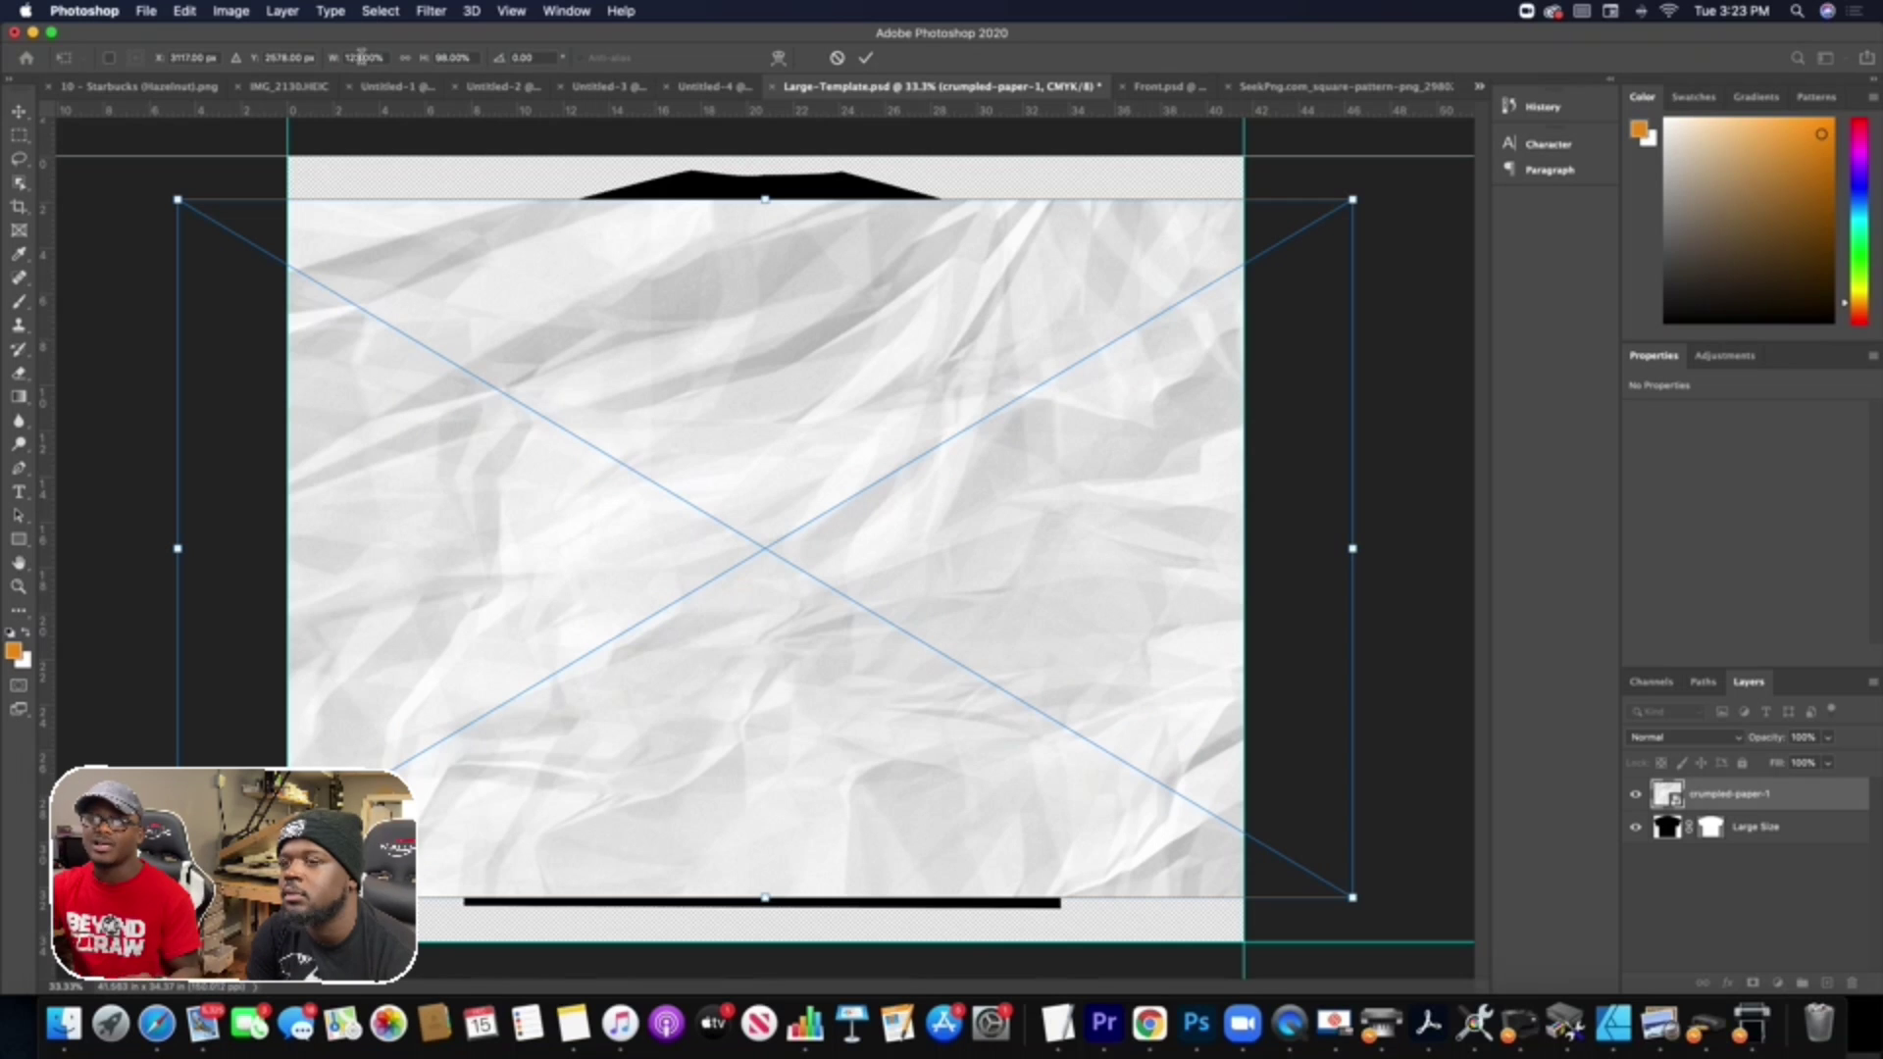
click(837, 58)
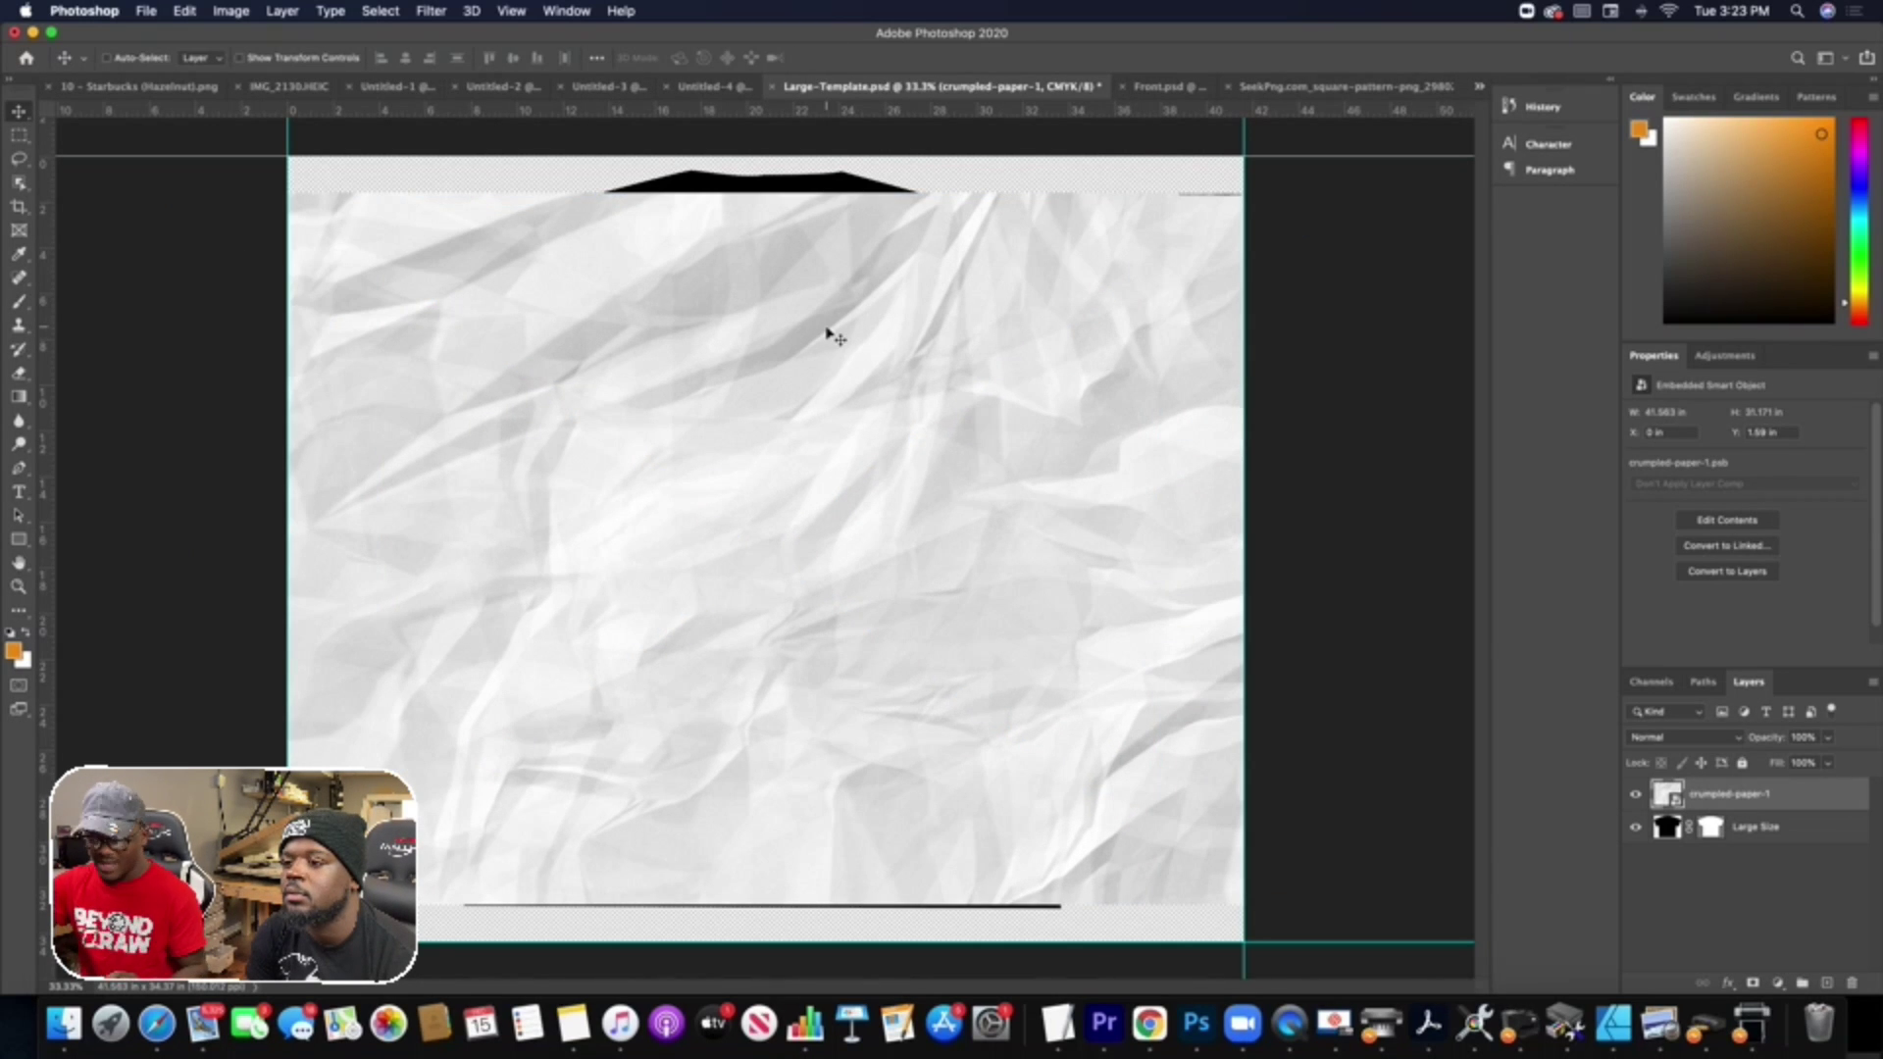
Scale the crumpled-paper-1 texture to about 116% so it covers the canvas and commit.
key(super+t)
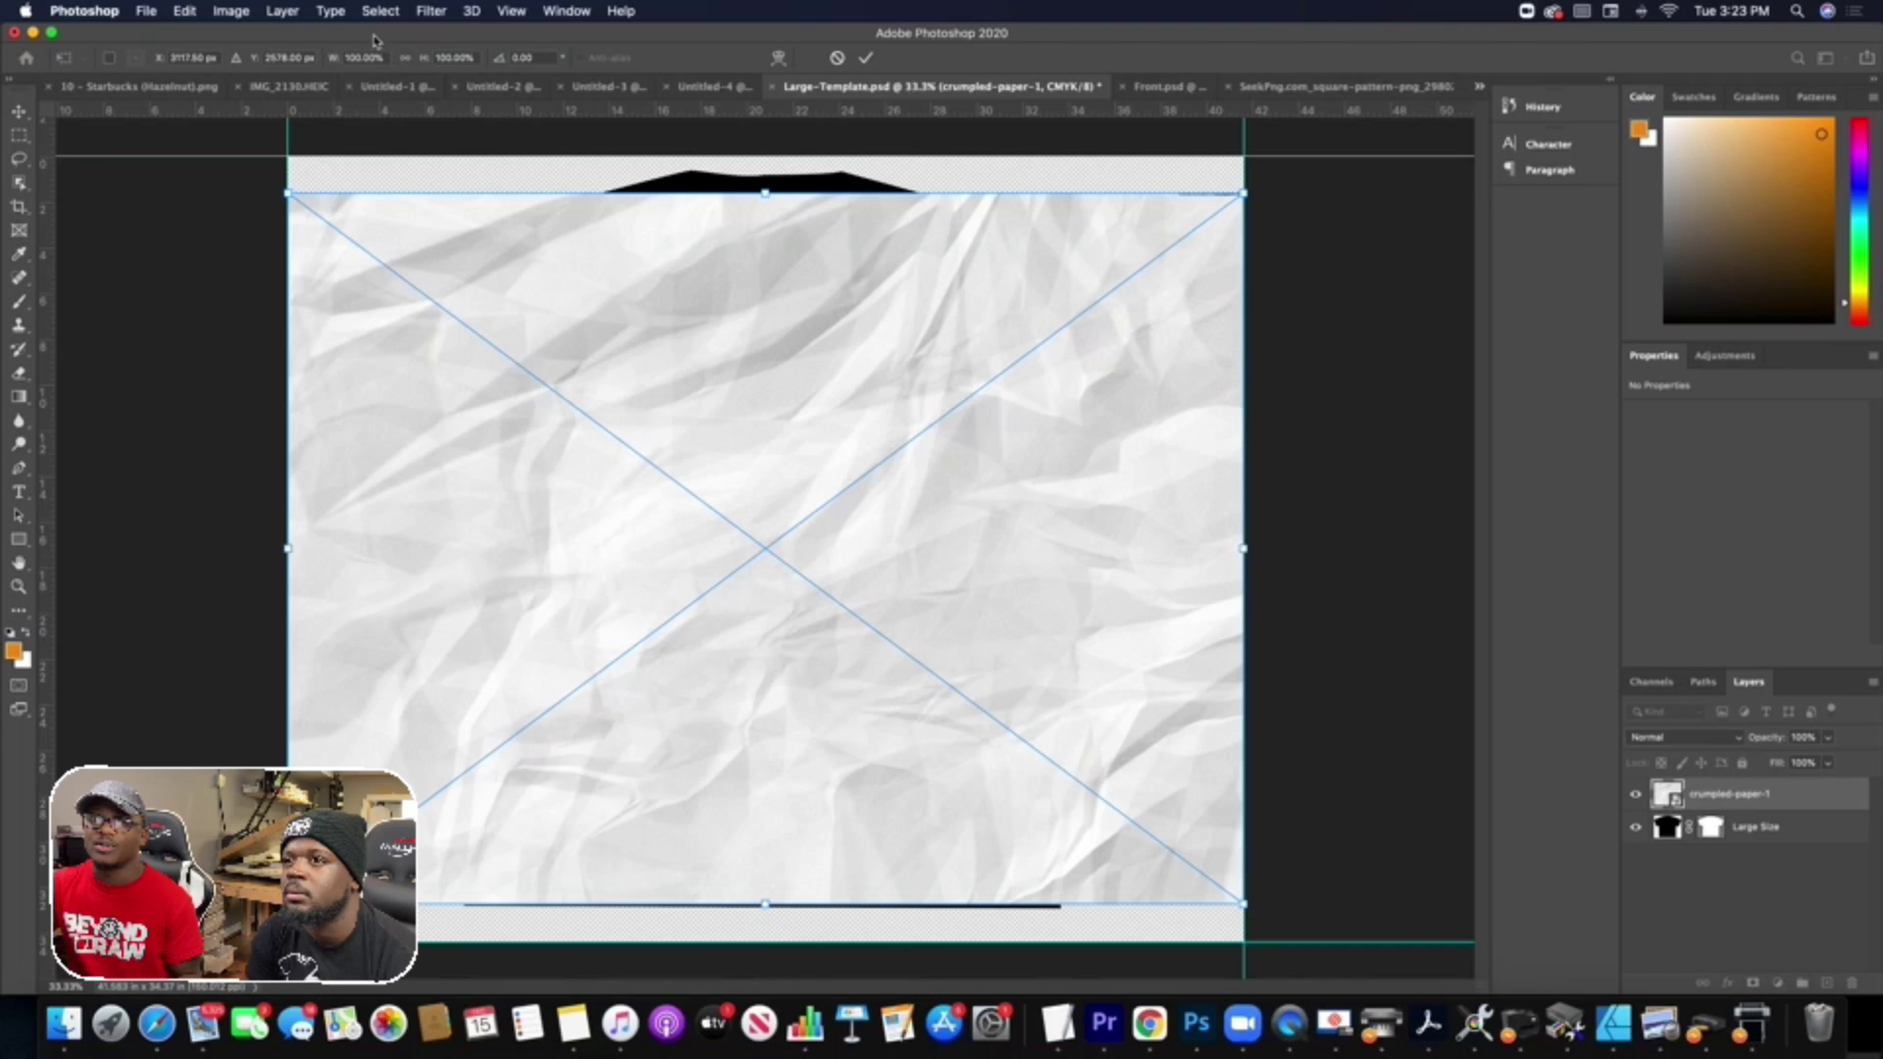
drag(331, 60, 345, 64)
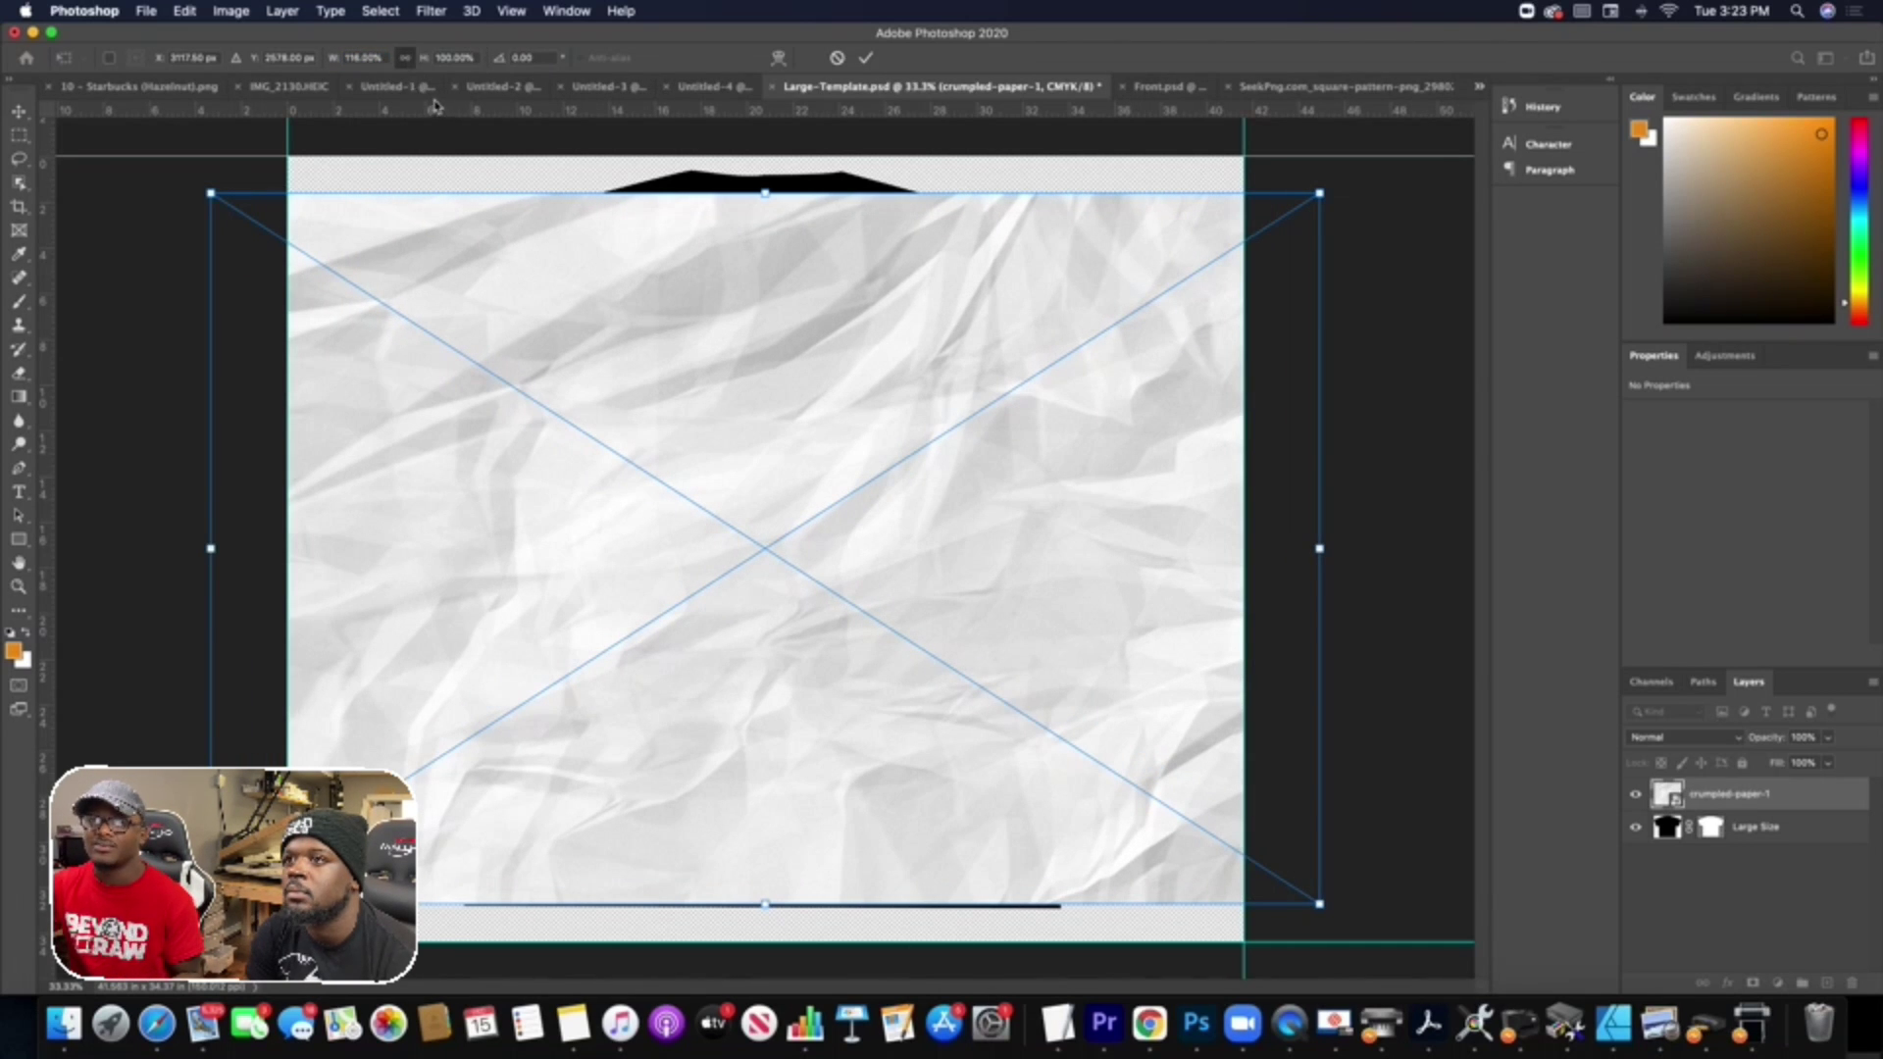
drag(332, 65, 329, 65)
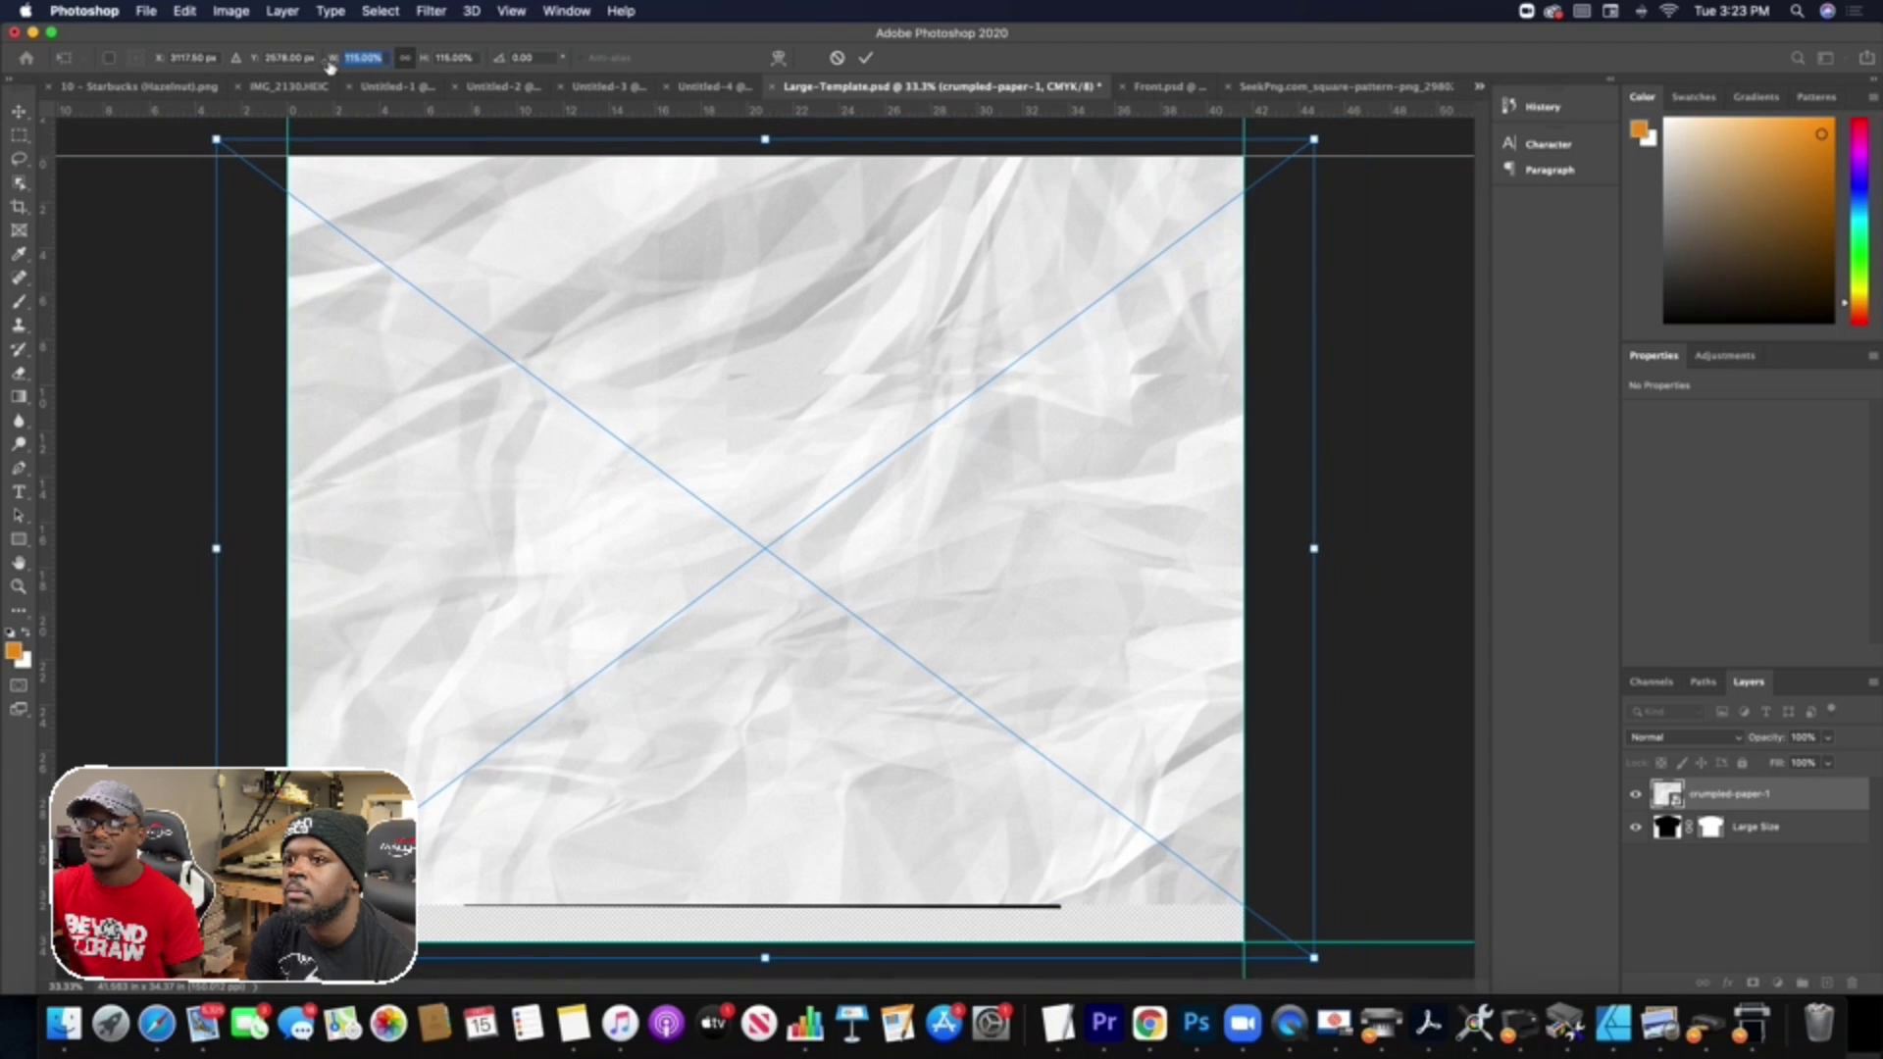
key(Return)
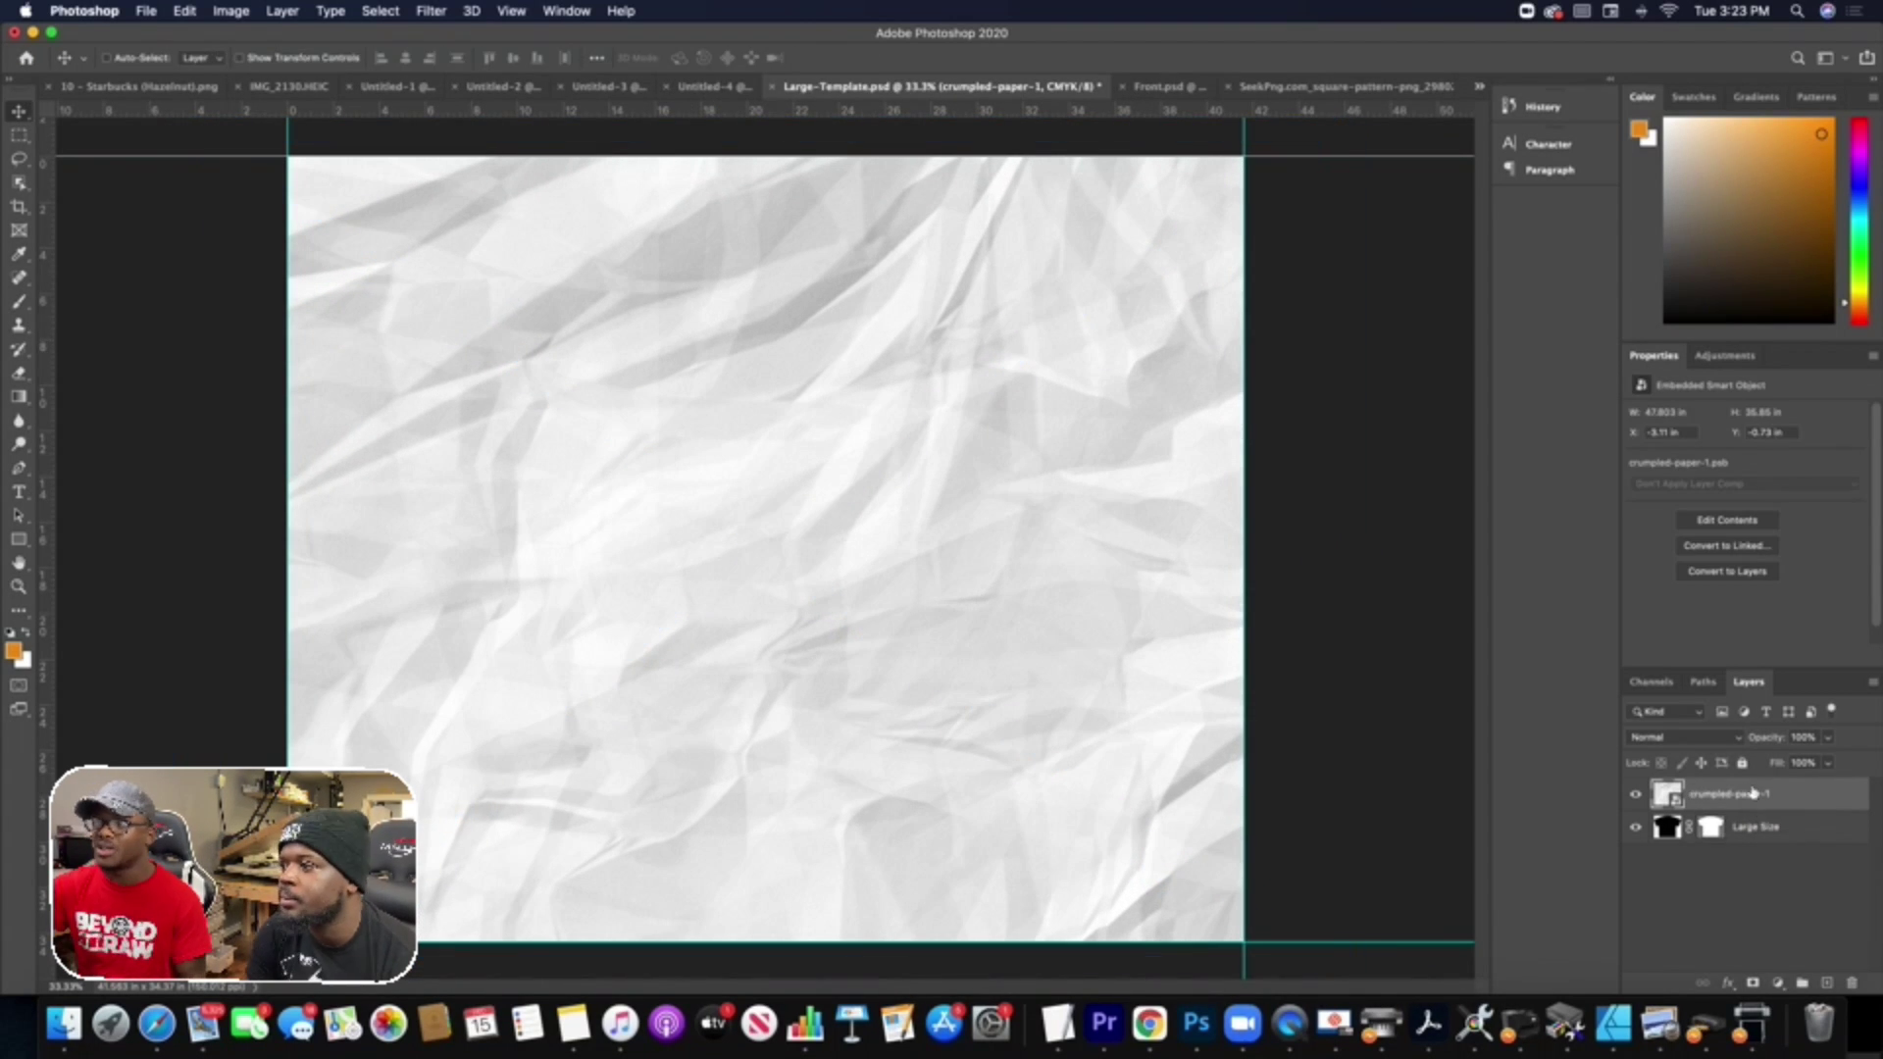
Make the crumpled-paper-1 layer a clipping mask on the Large Size shirt layer.
right_click(1758, 790)
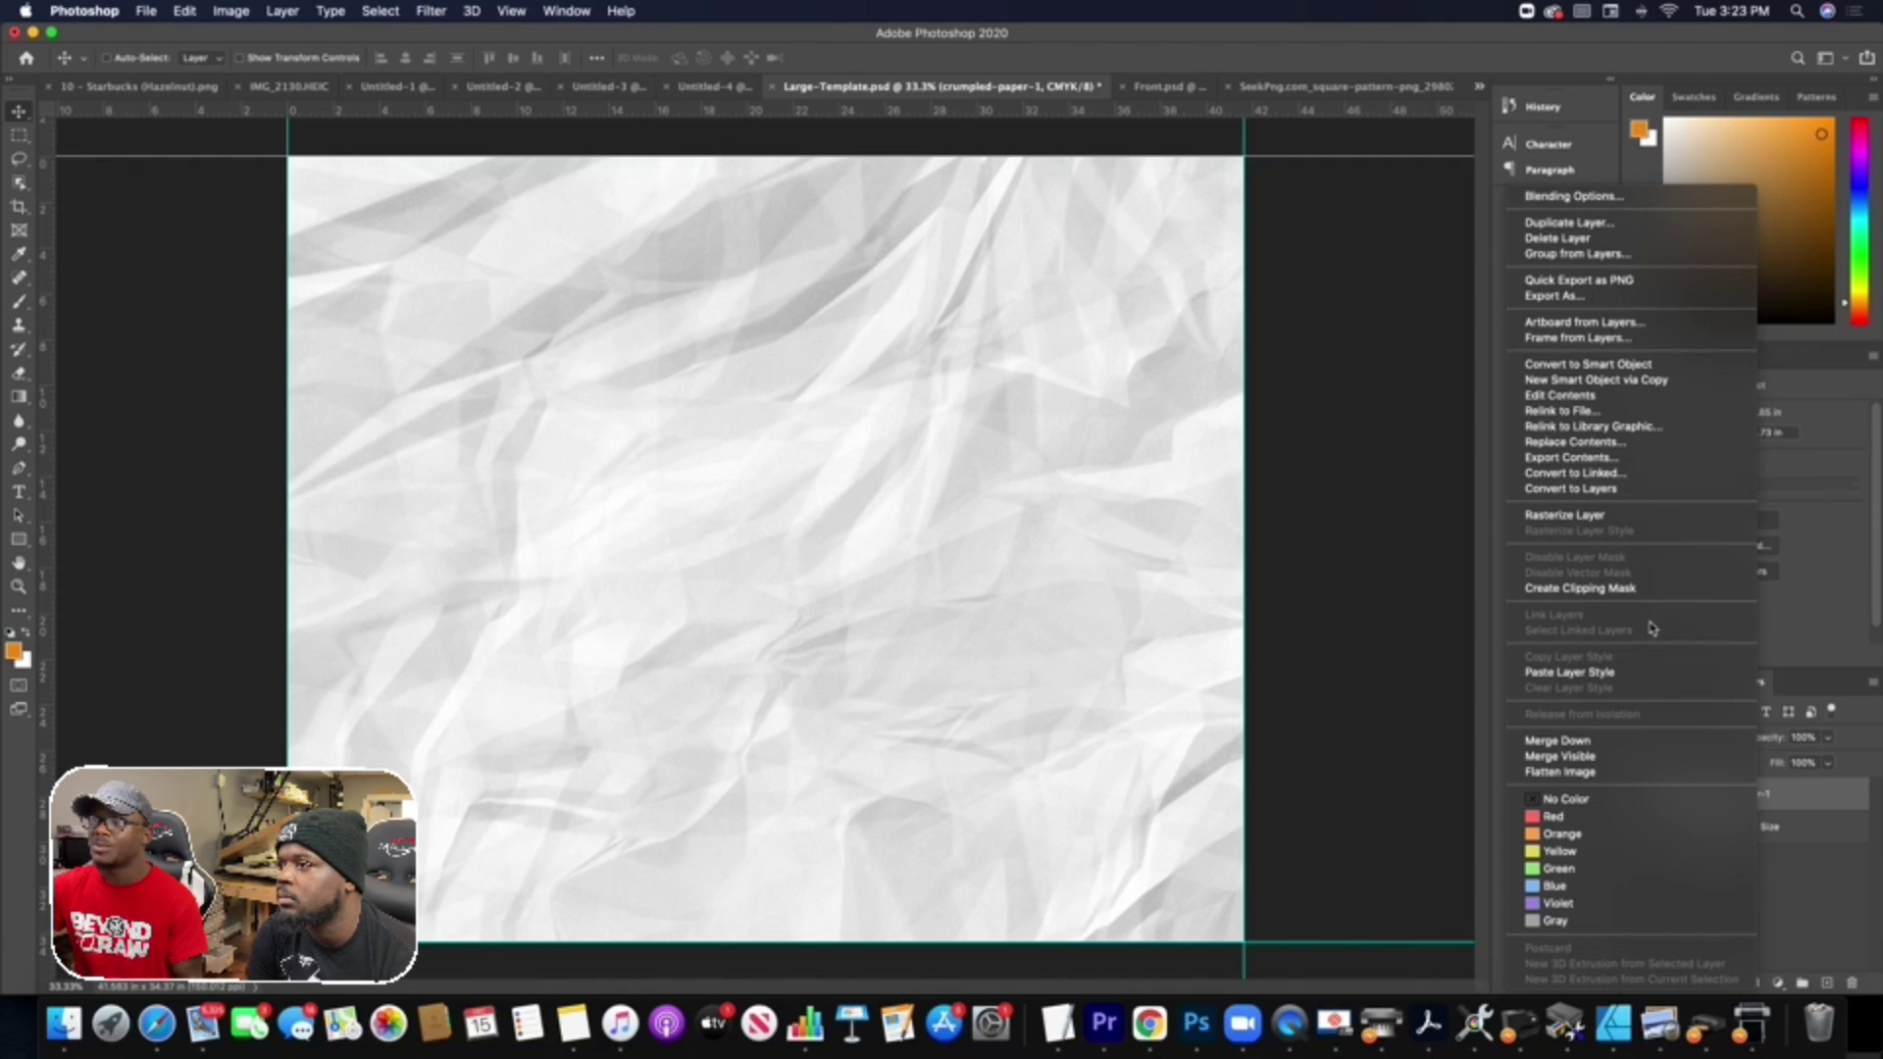
click(1592, 595)
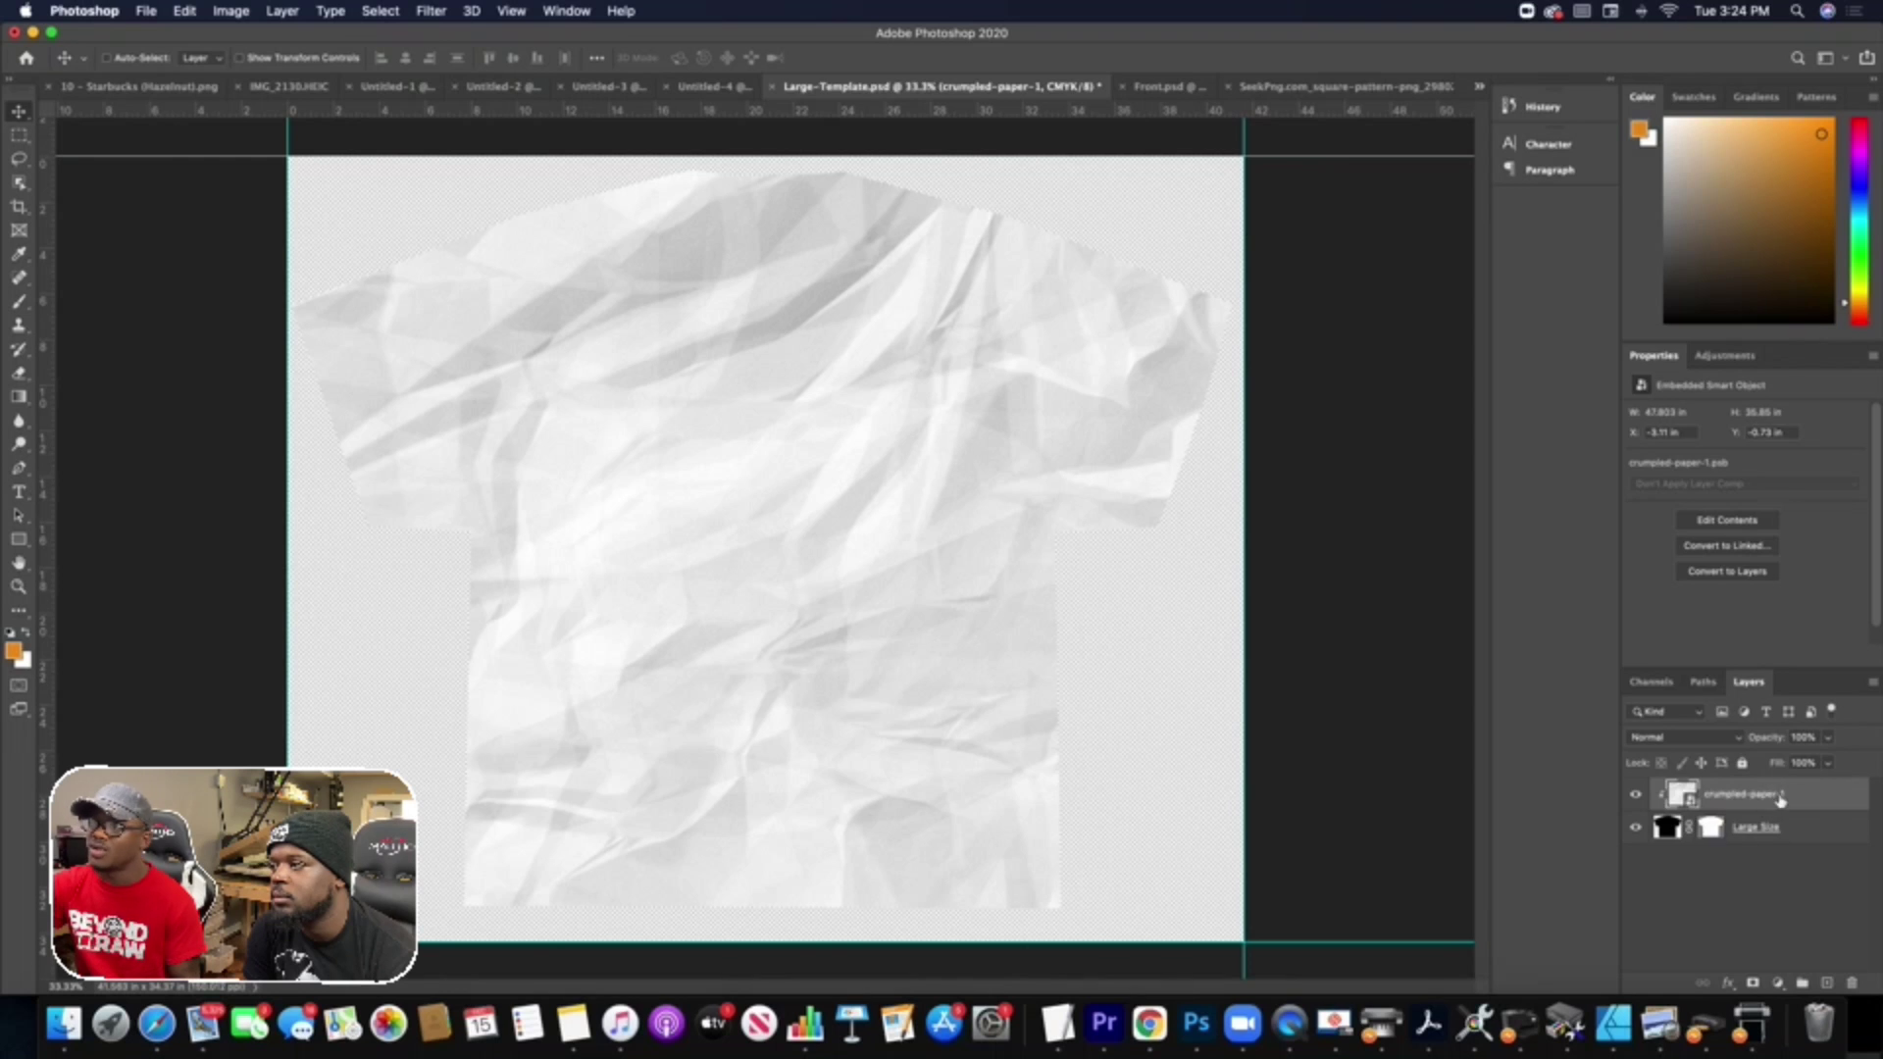
right_click(1716, 796)
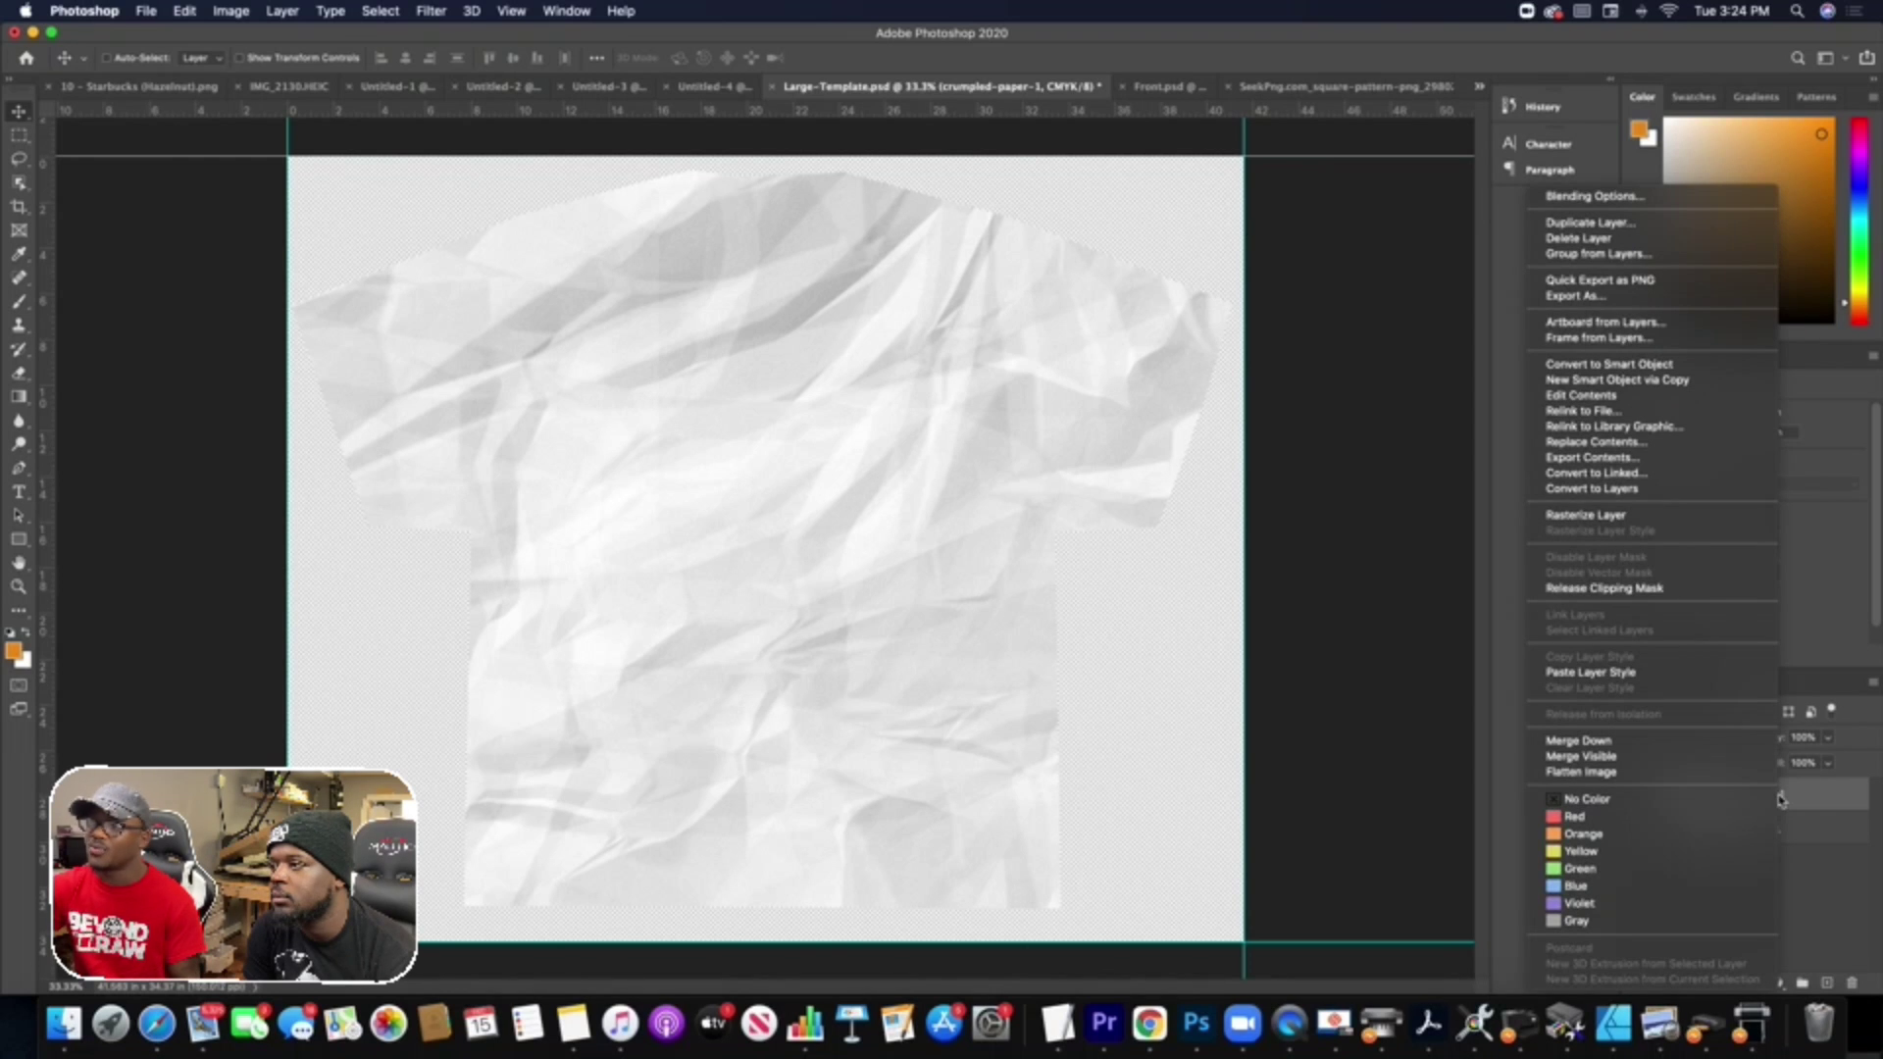
Add a black Color Overlay at 75% opacity to the paper layer and bring up its colour picker.
click(1569, 201)
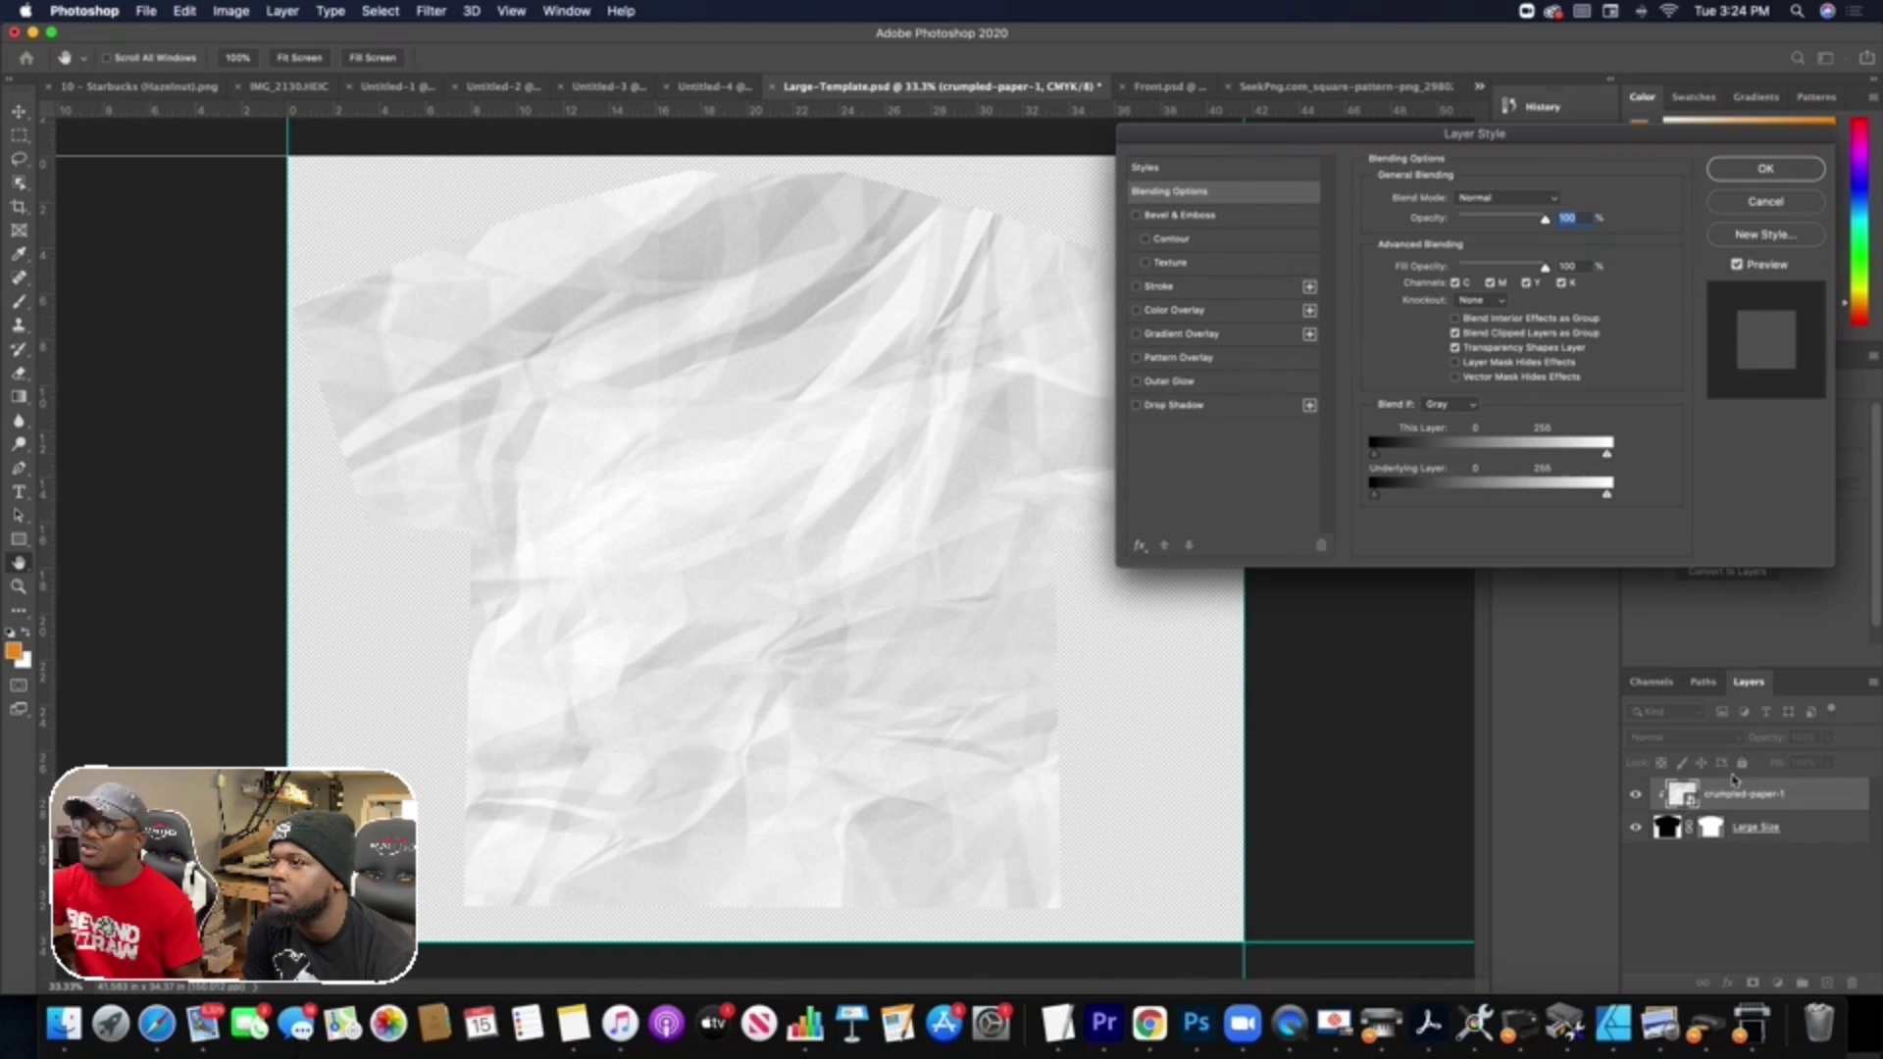
click(1138, 311)
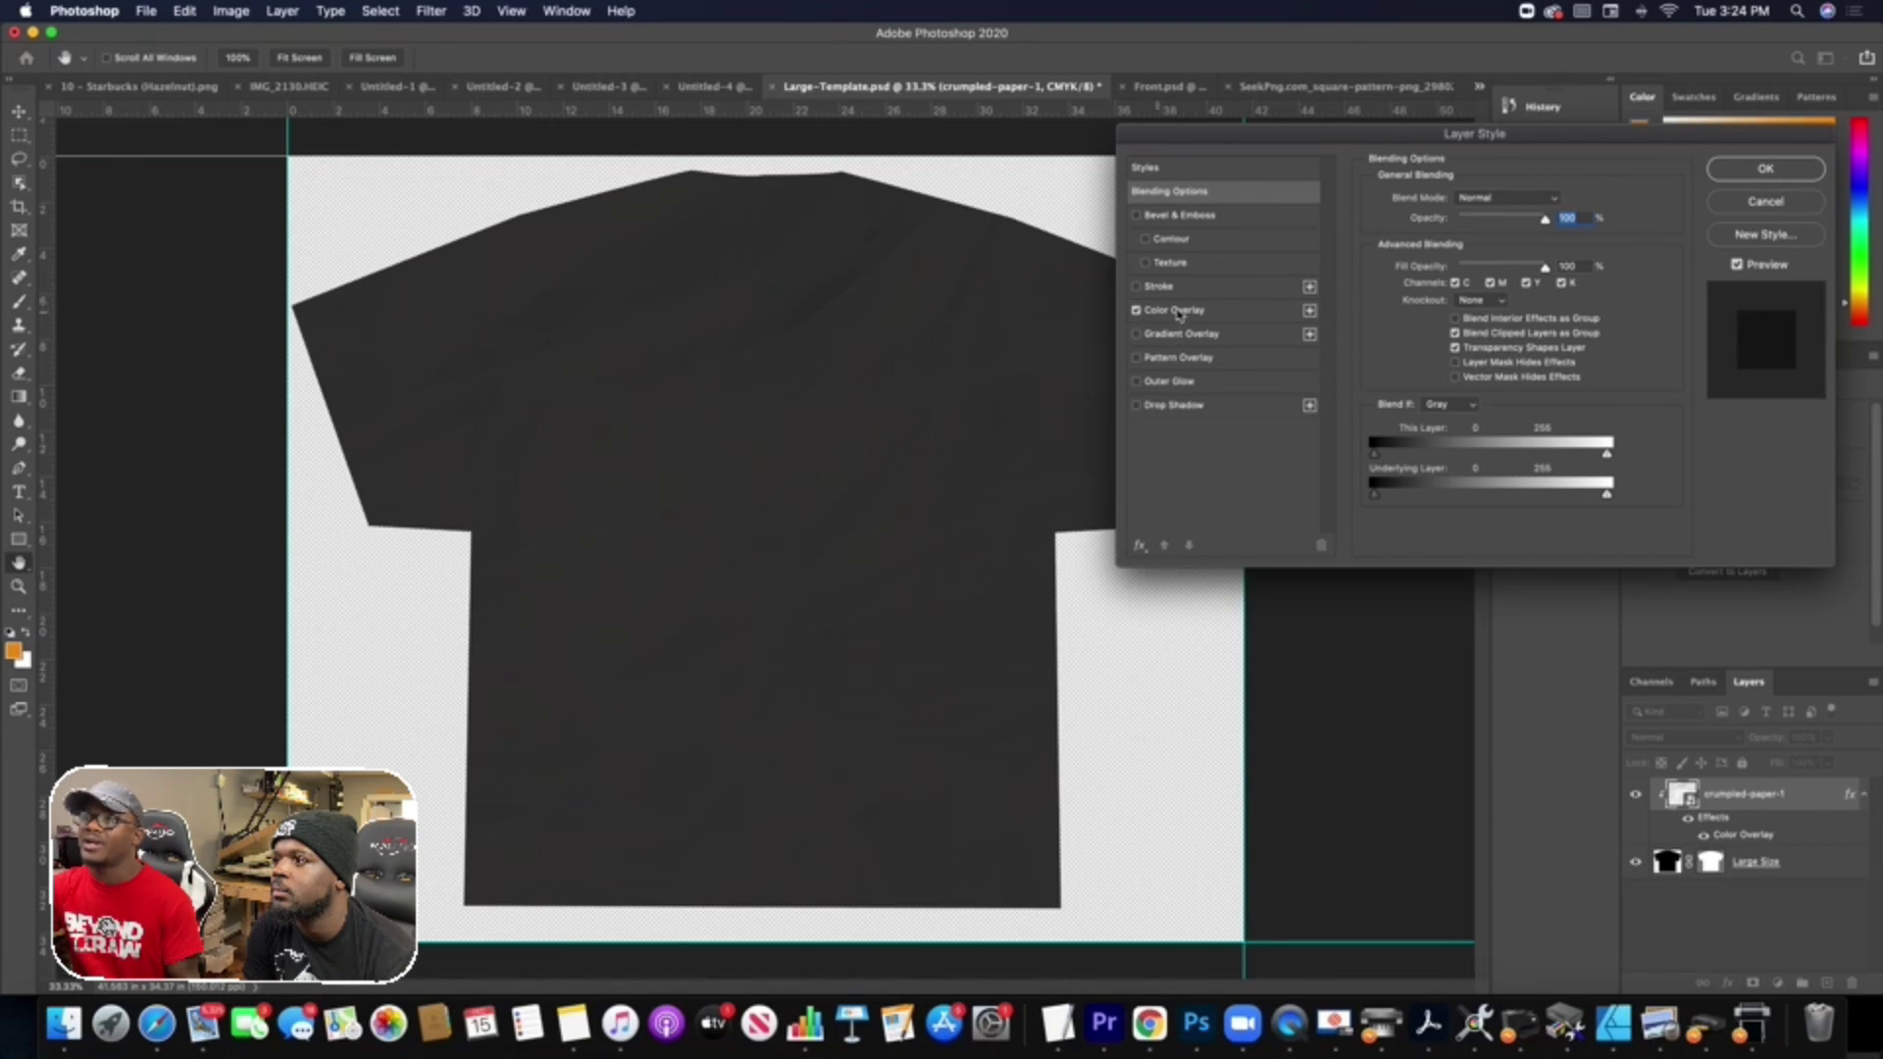
click(1175, 312)
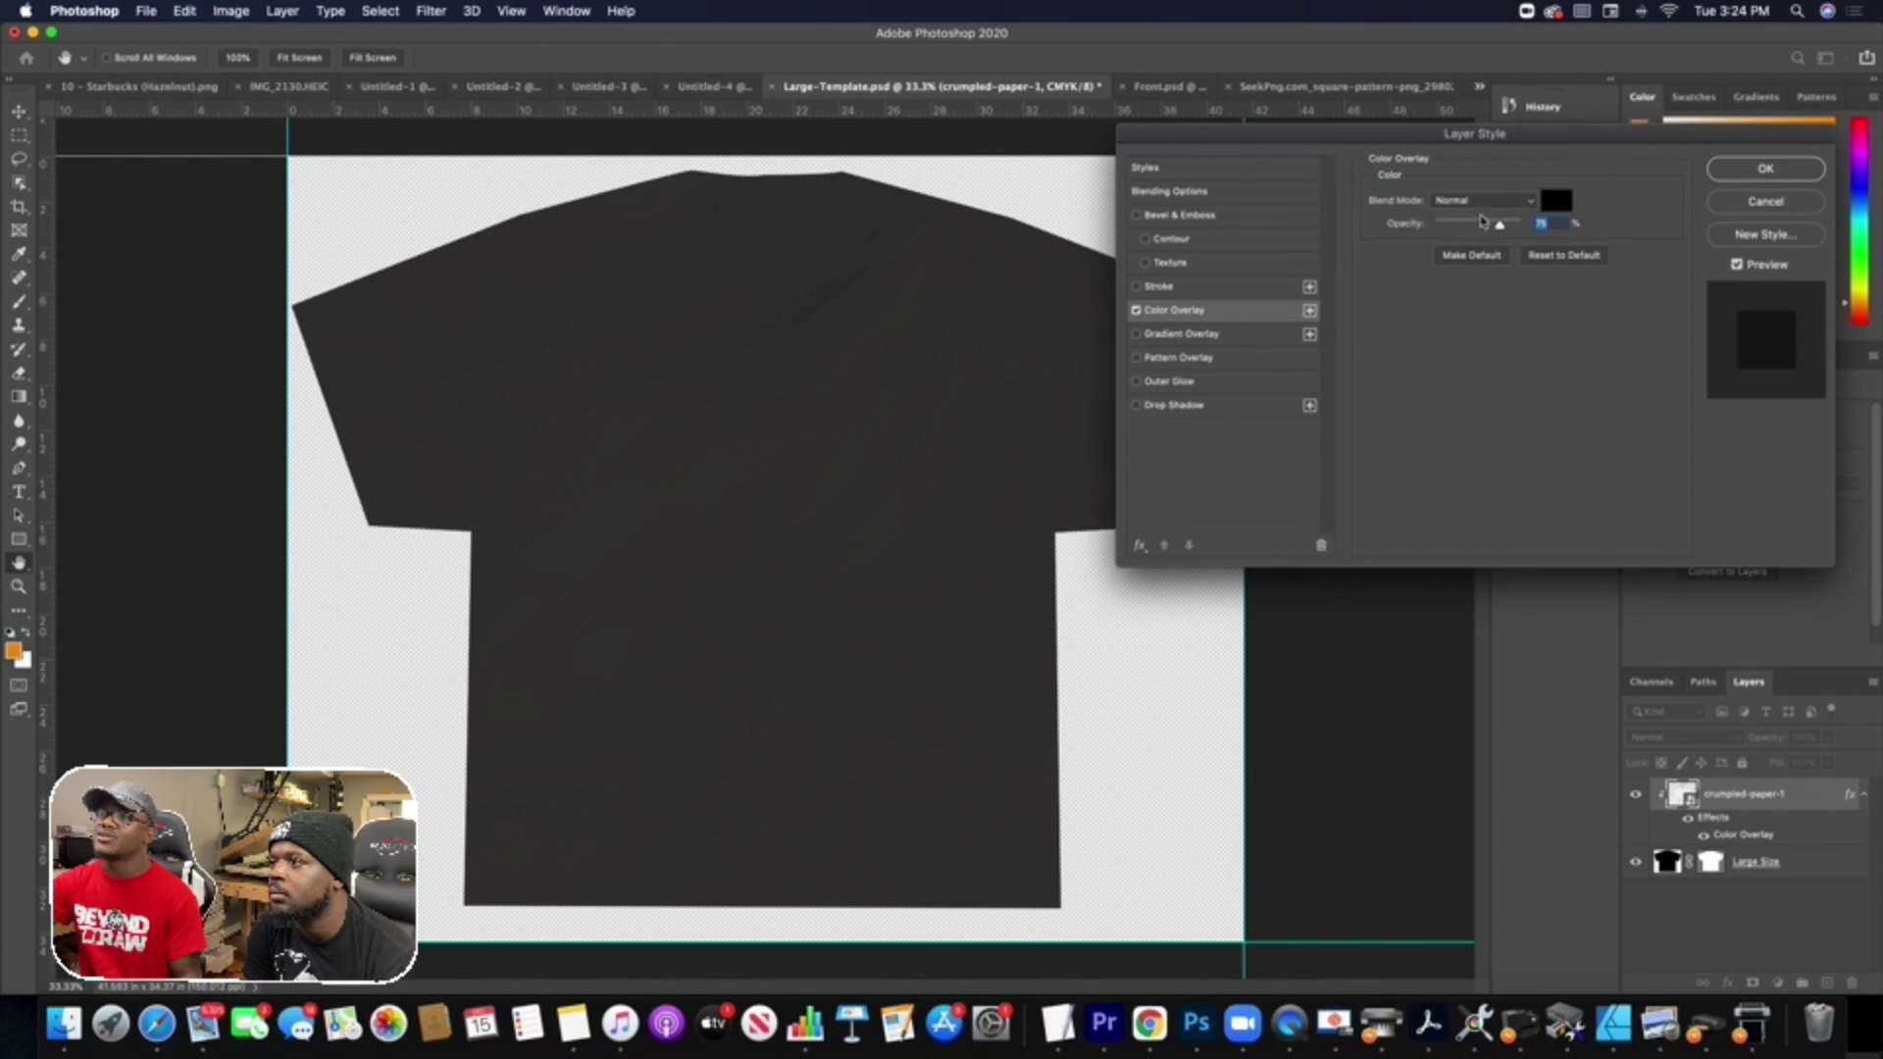
click(1554, 202)
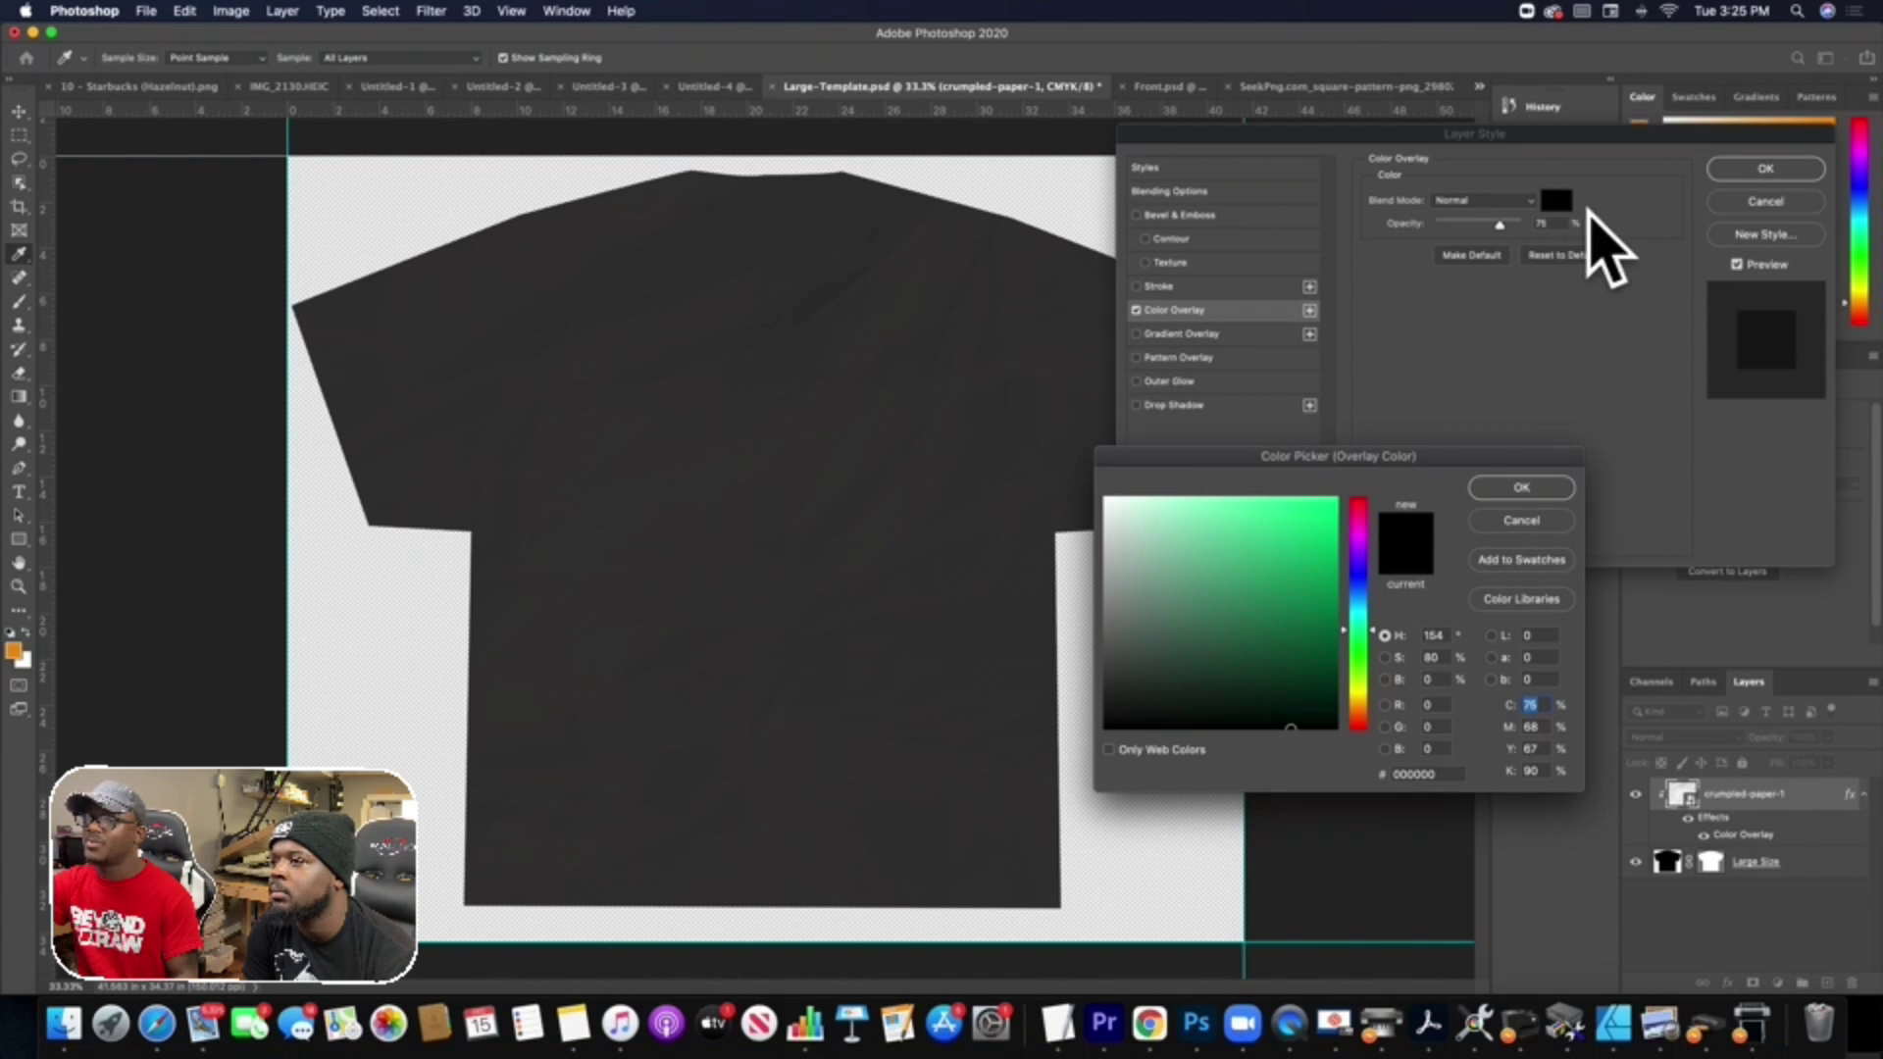
Set the overlay colour to pure black #000000 and confirm it.
drag(1116, 700, 1264, 631)
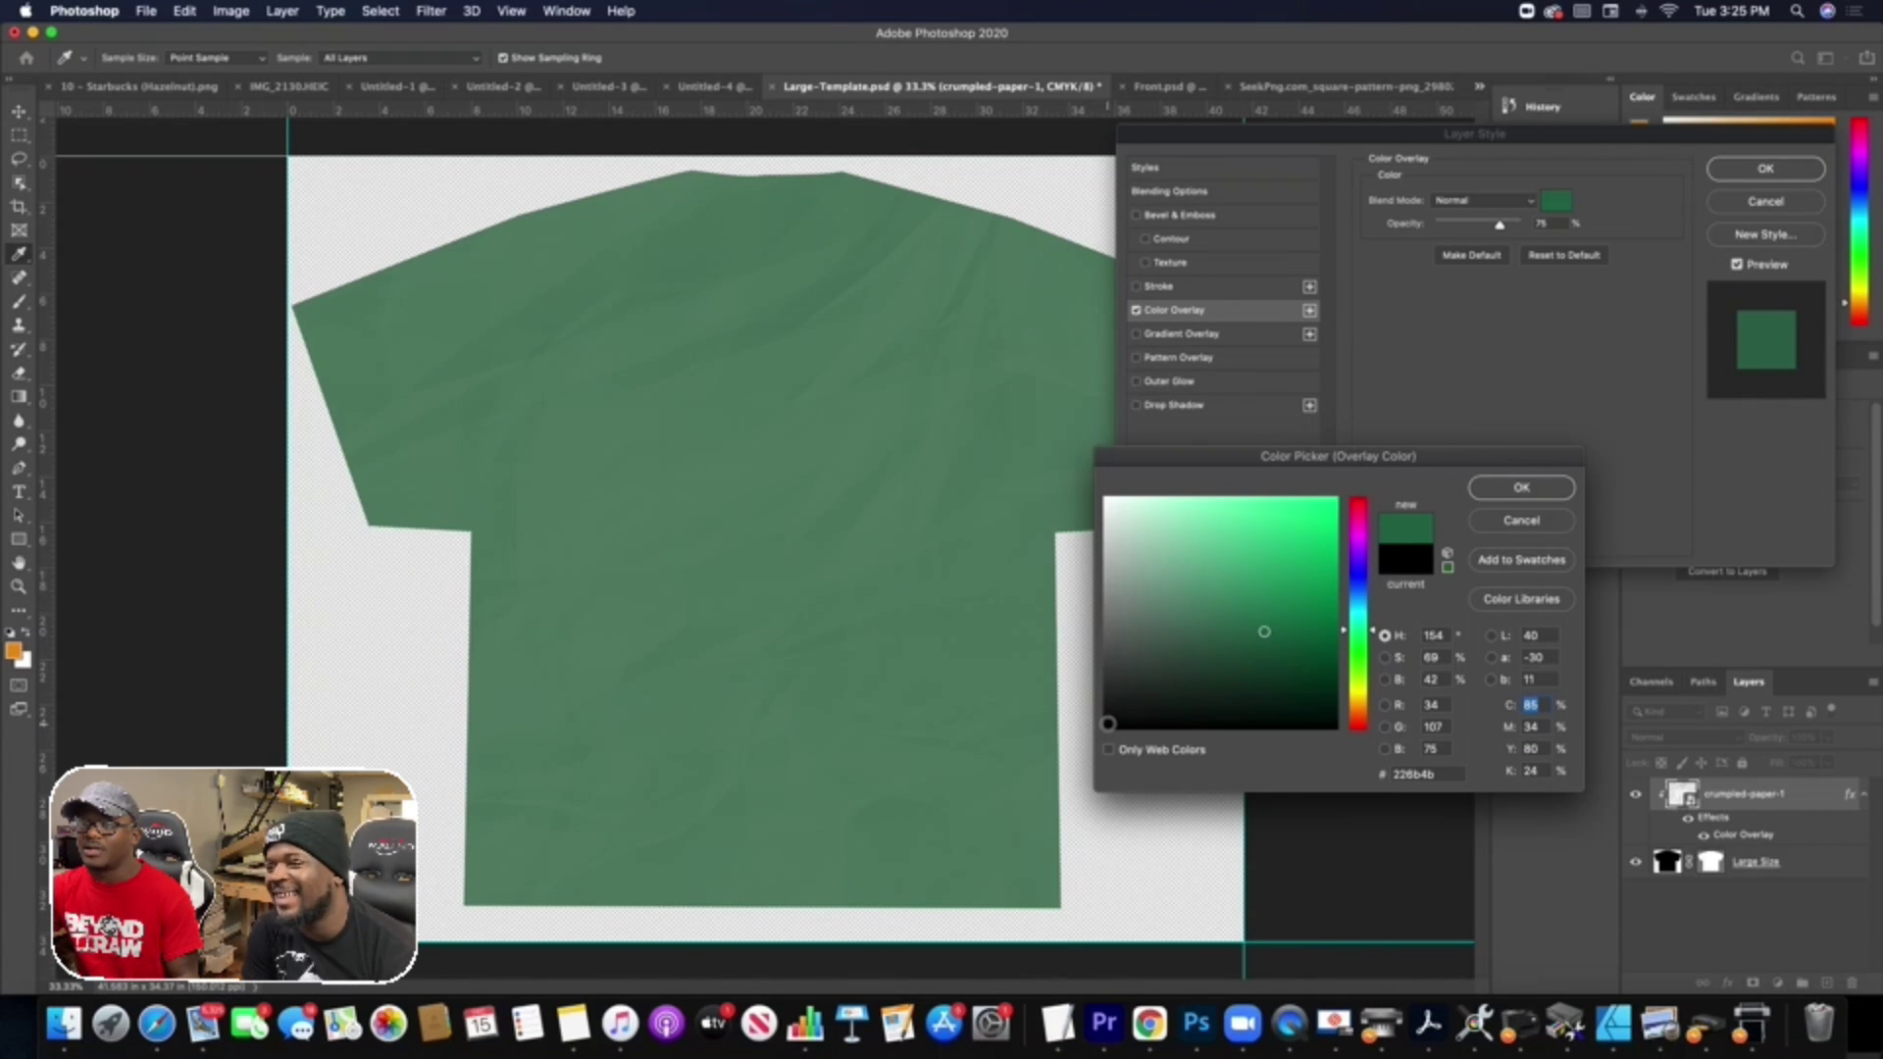
click(1104, 726)
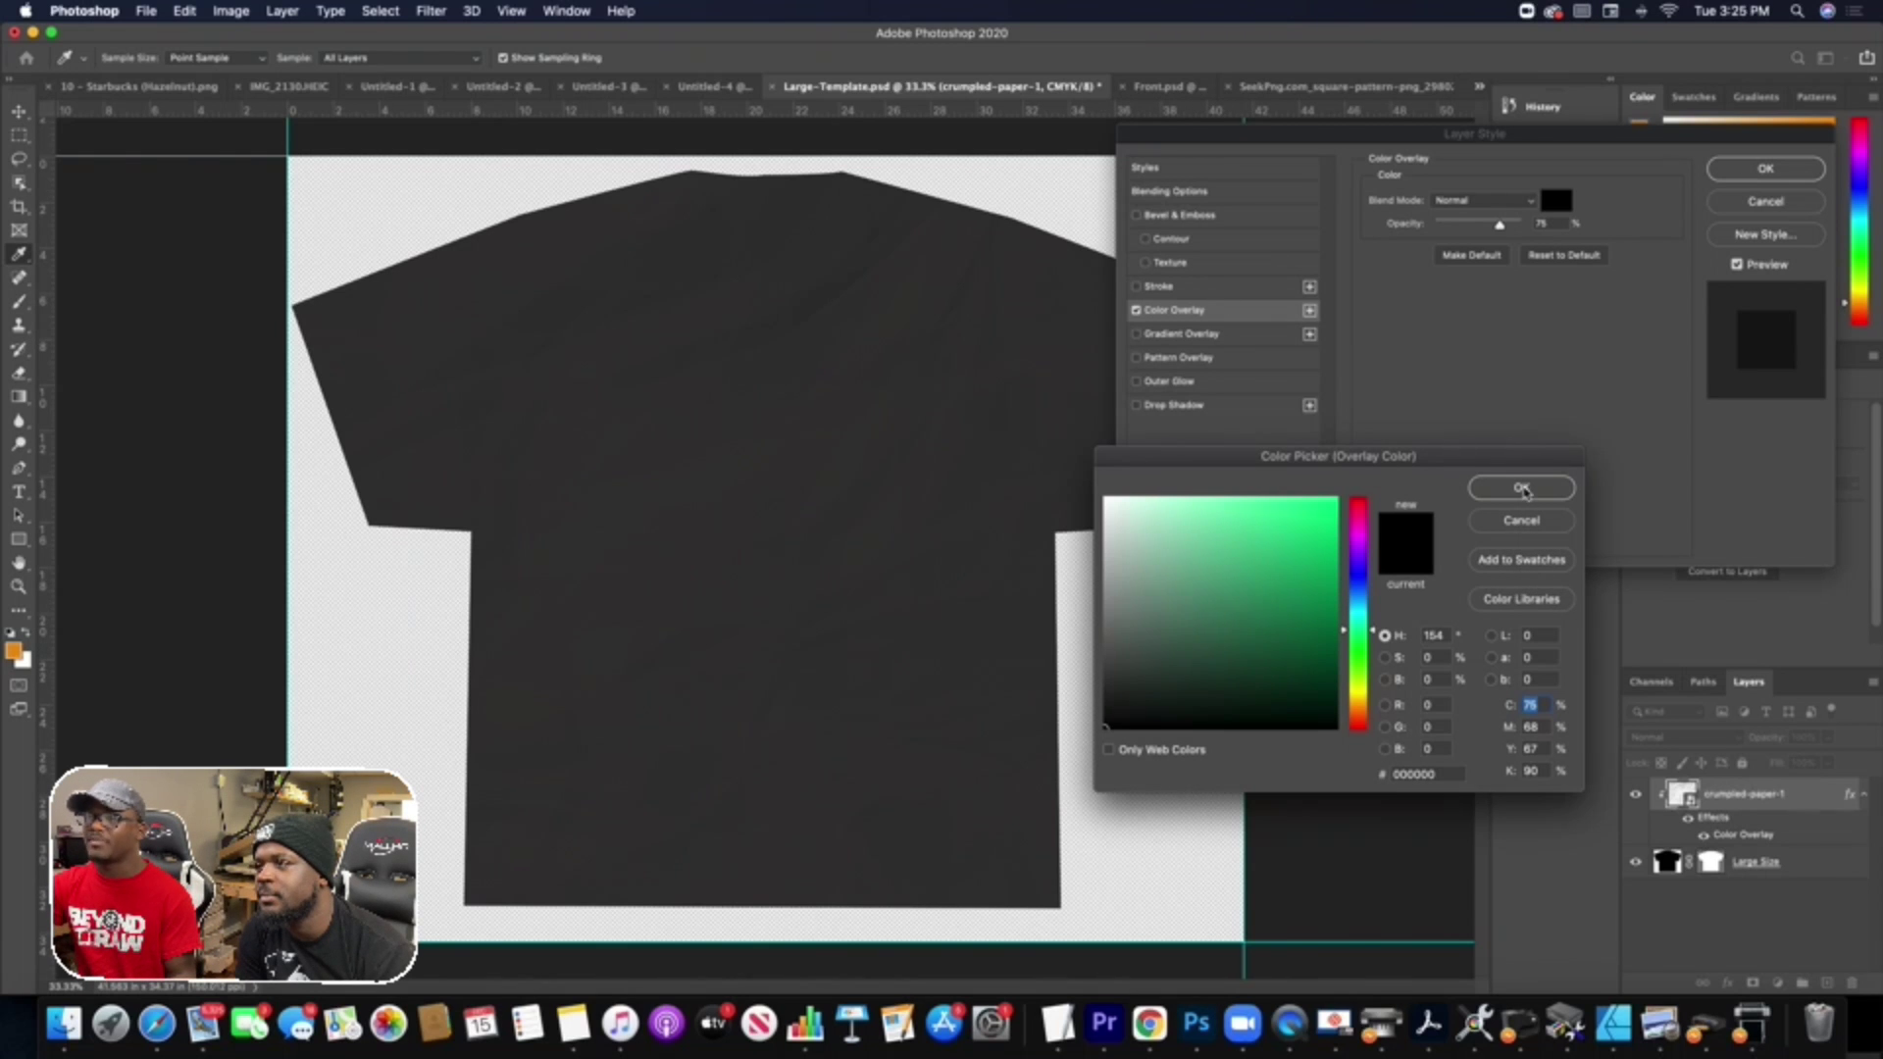
click(1523, 488)
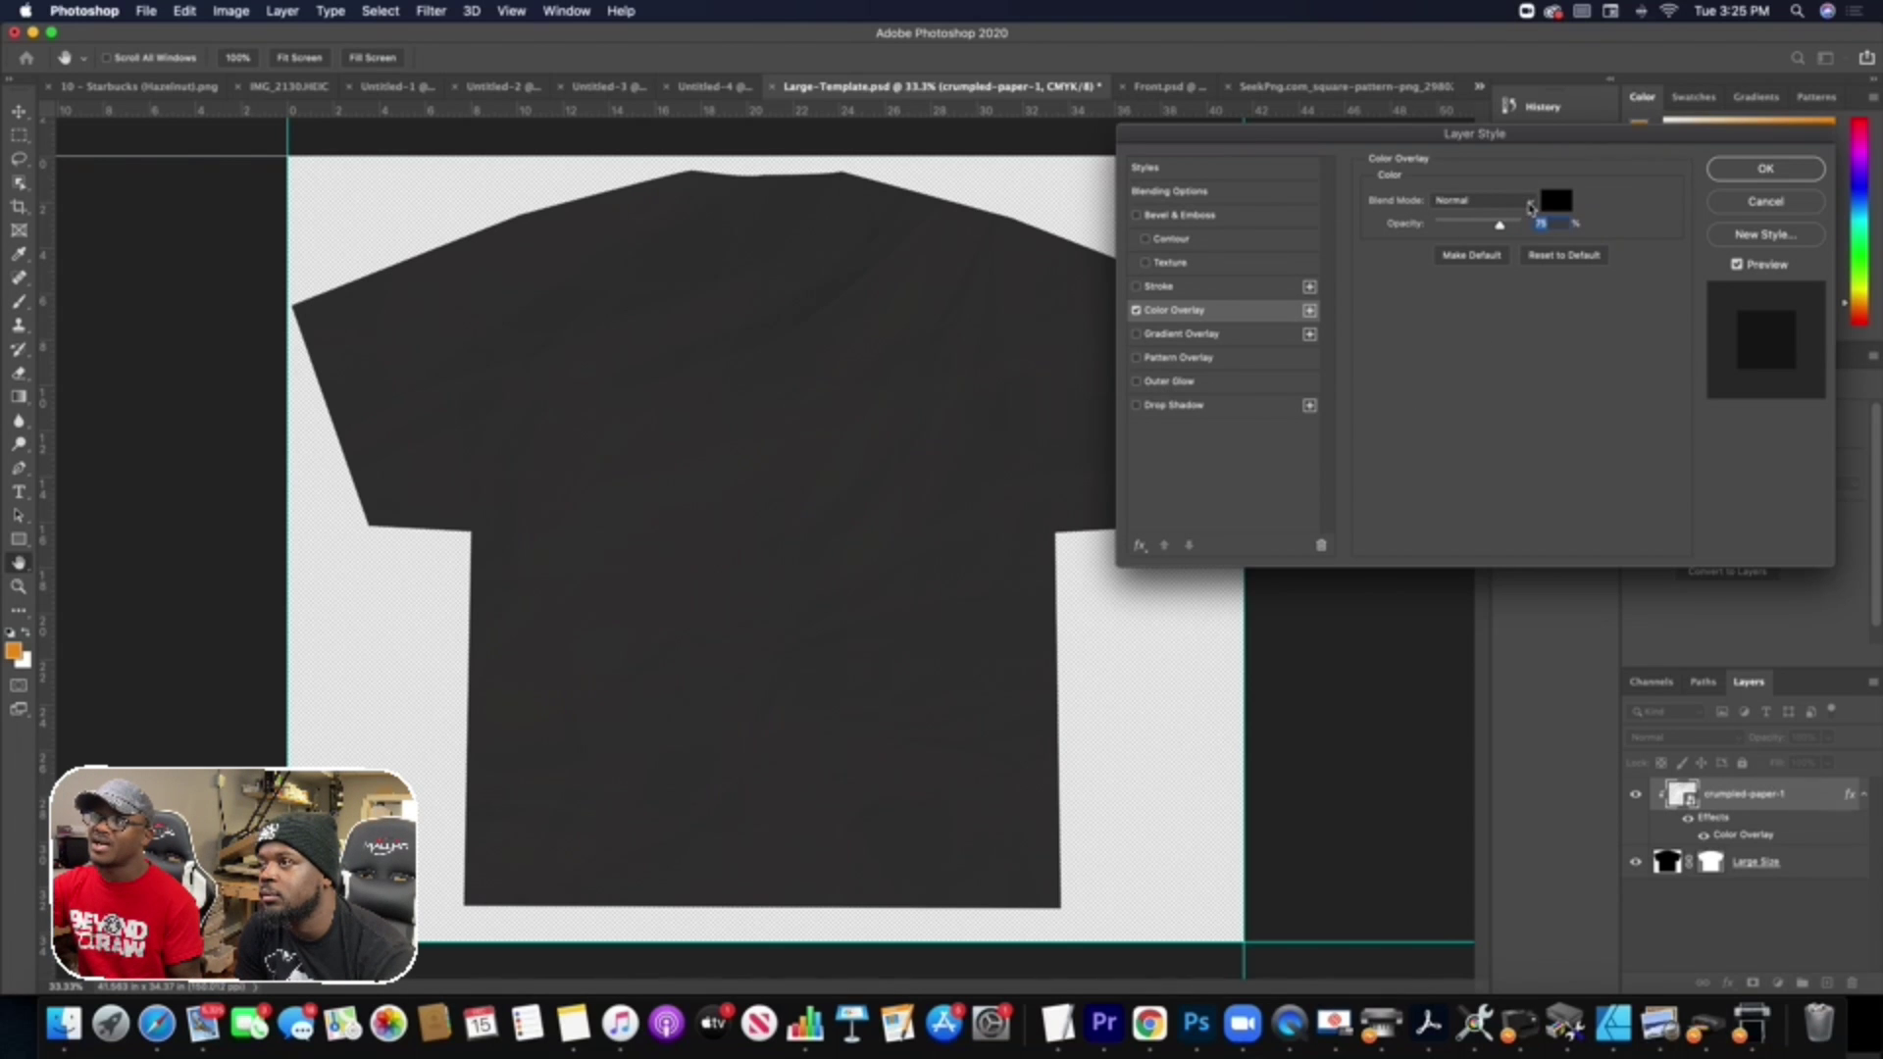
Set the overlay blend mode to Multiply, lower its opacity to about 80%, and apply.
click(1520, 211)
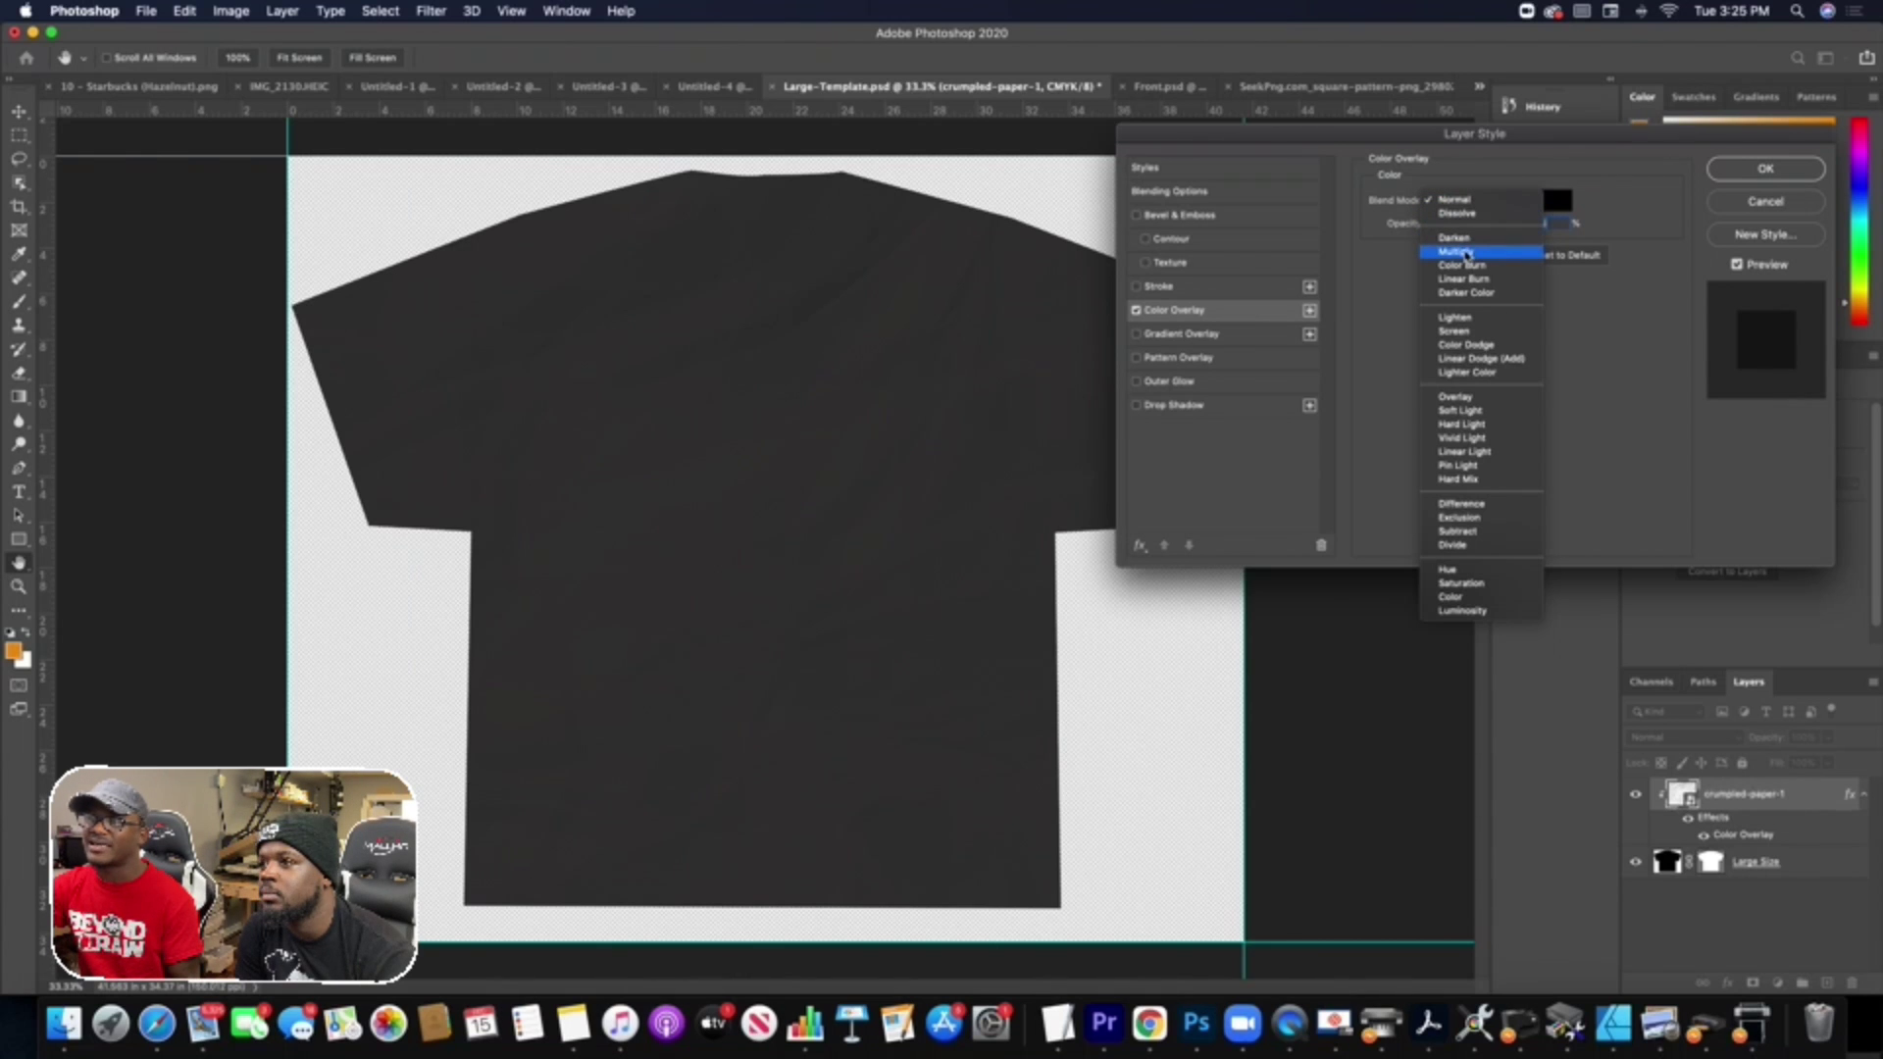
click(1466, 253)
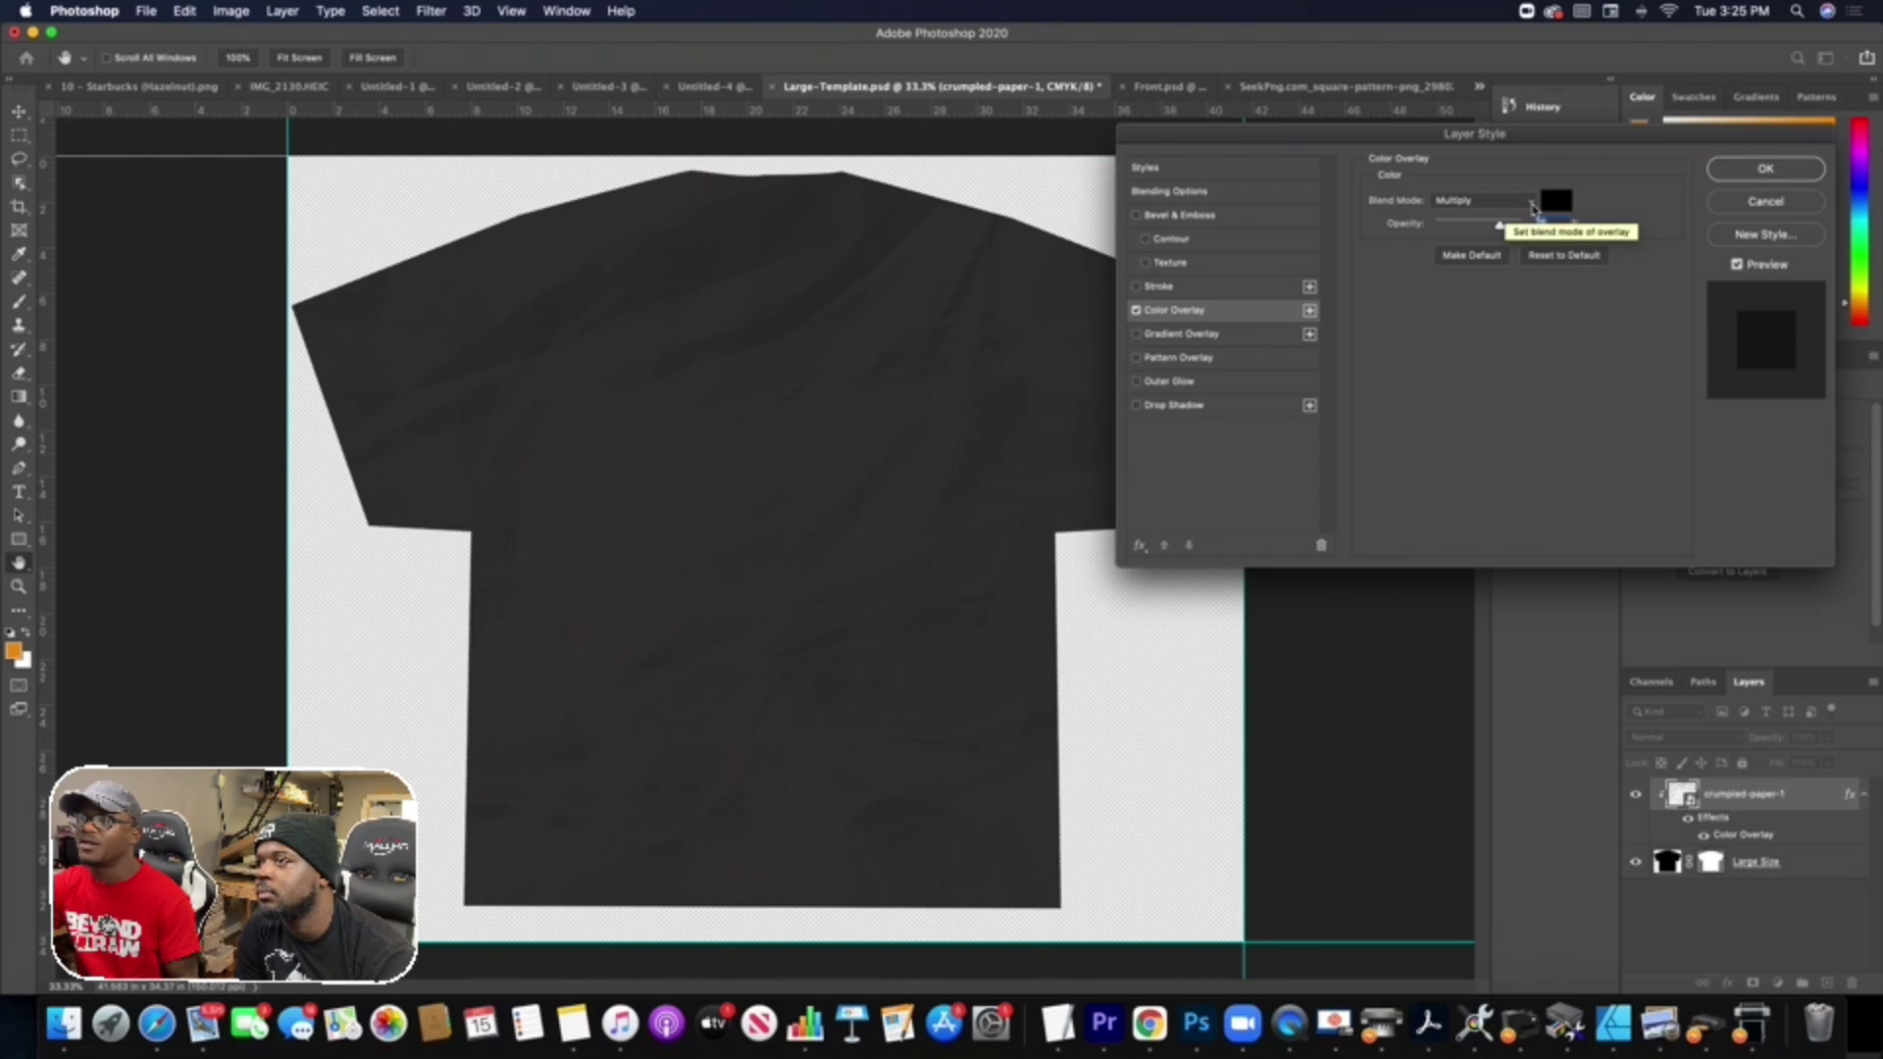
click(1531, 204)
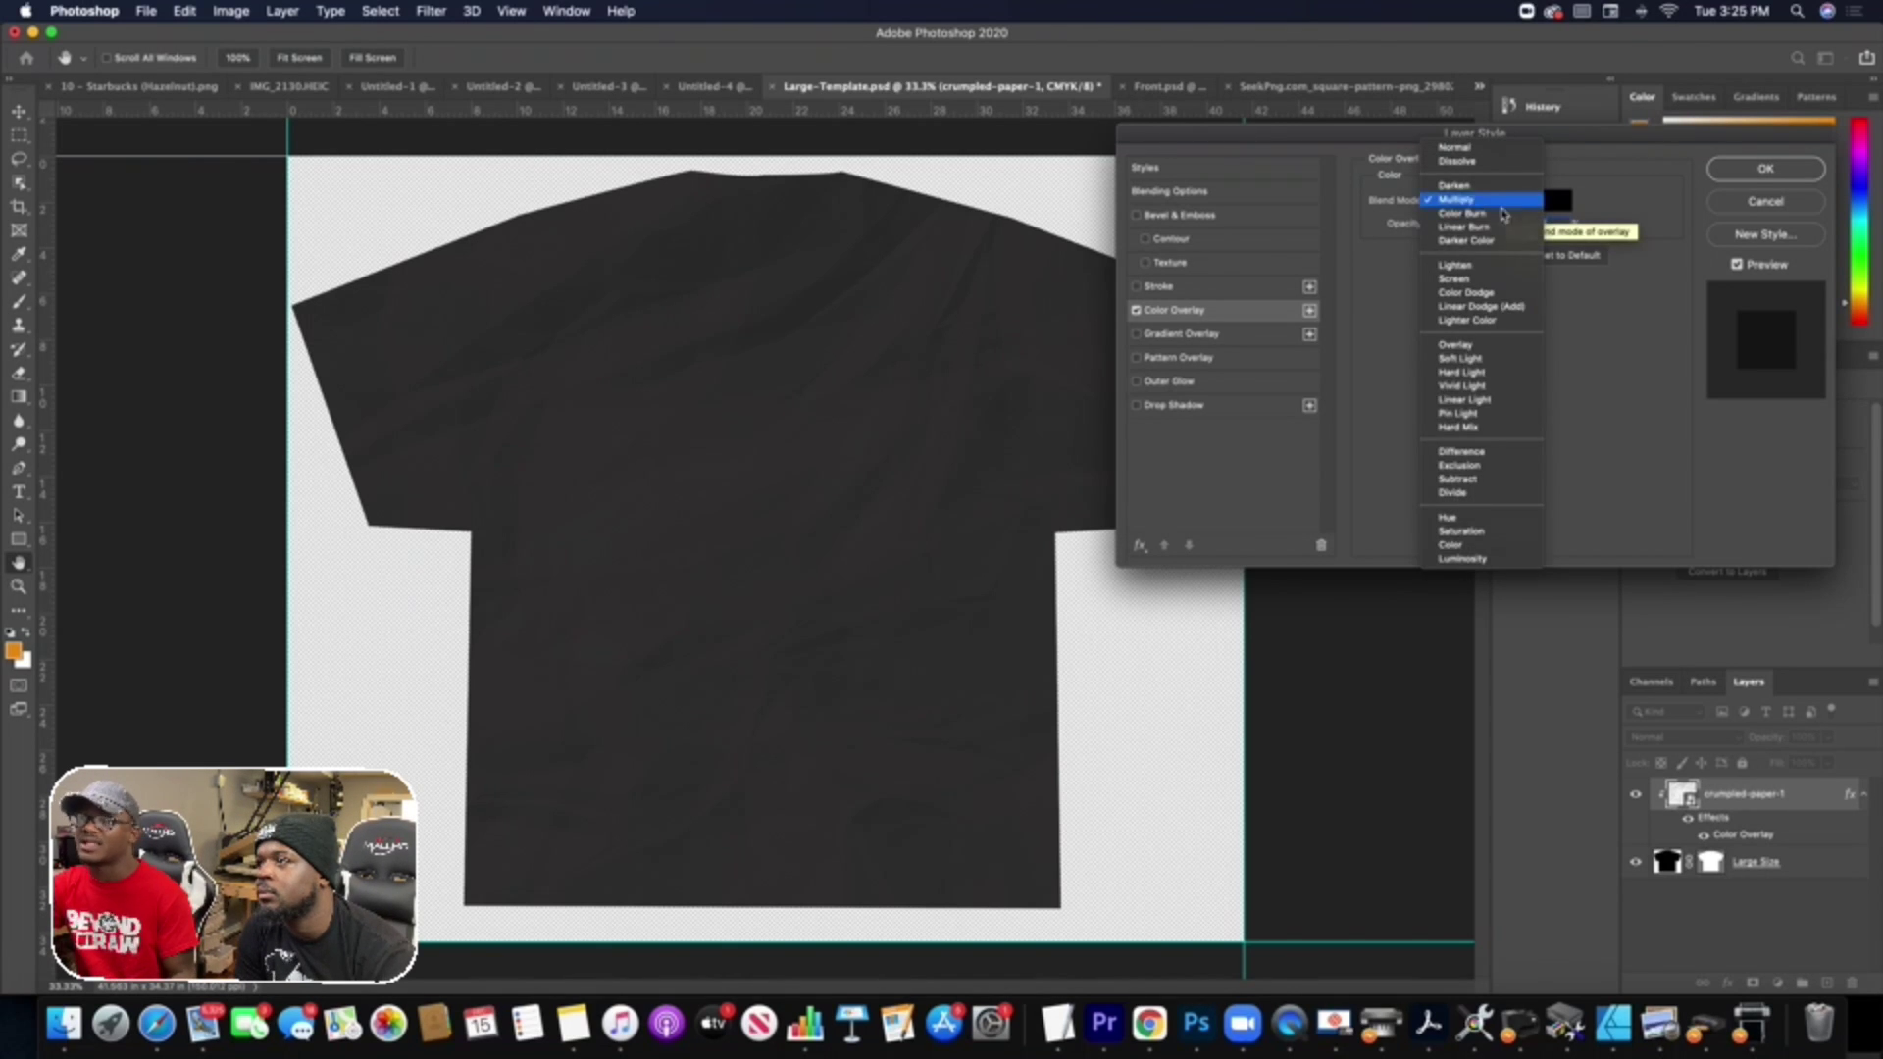
click(1501, 203)
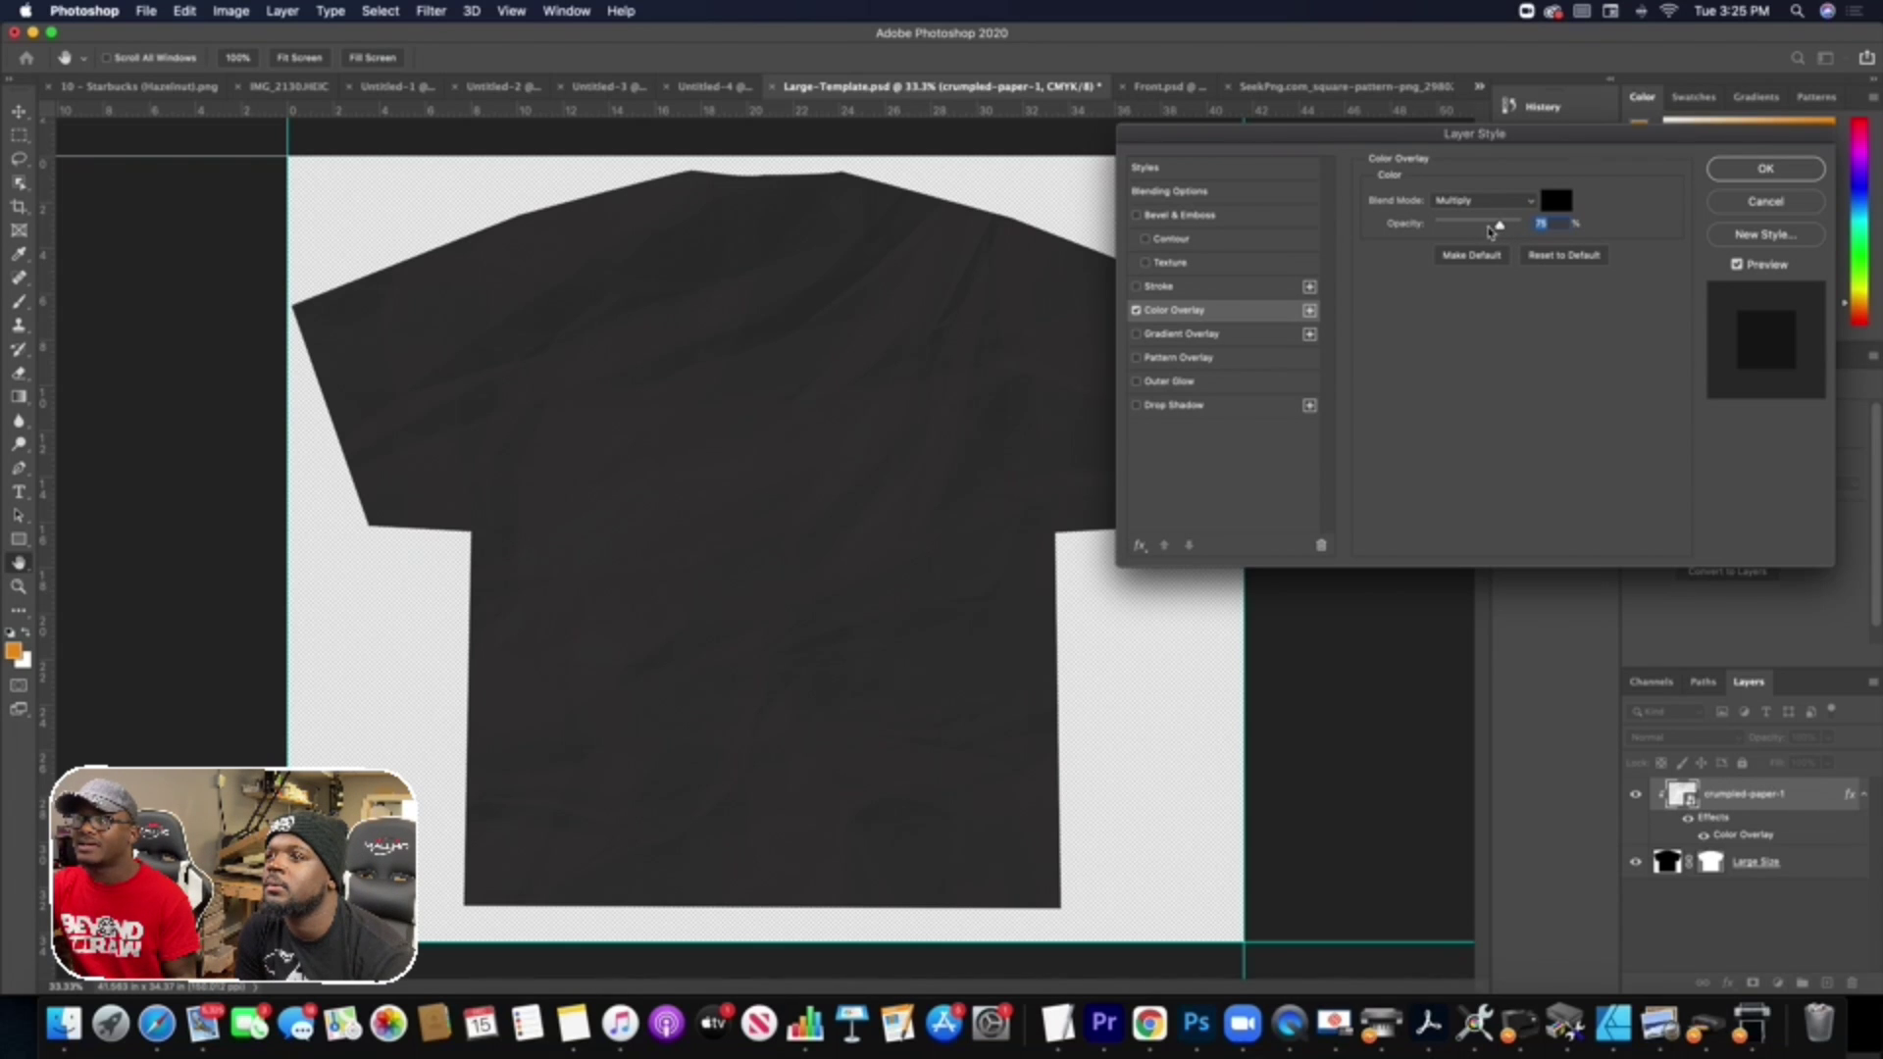
drag(1500, 233, 1499, 233)
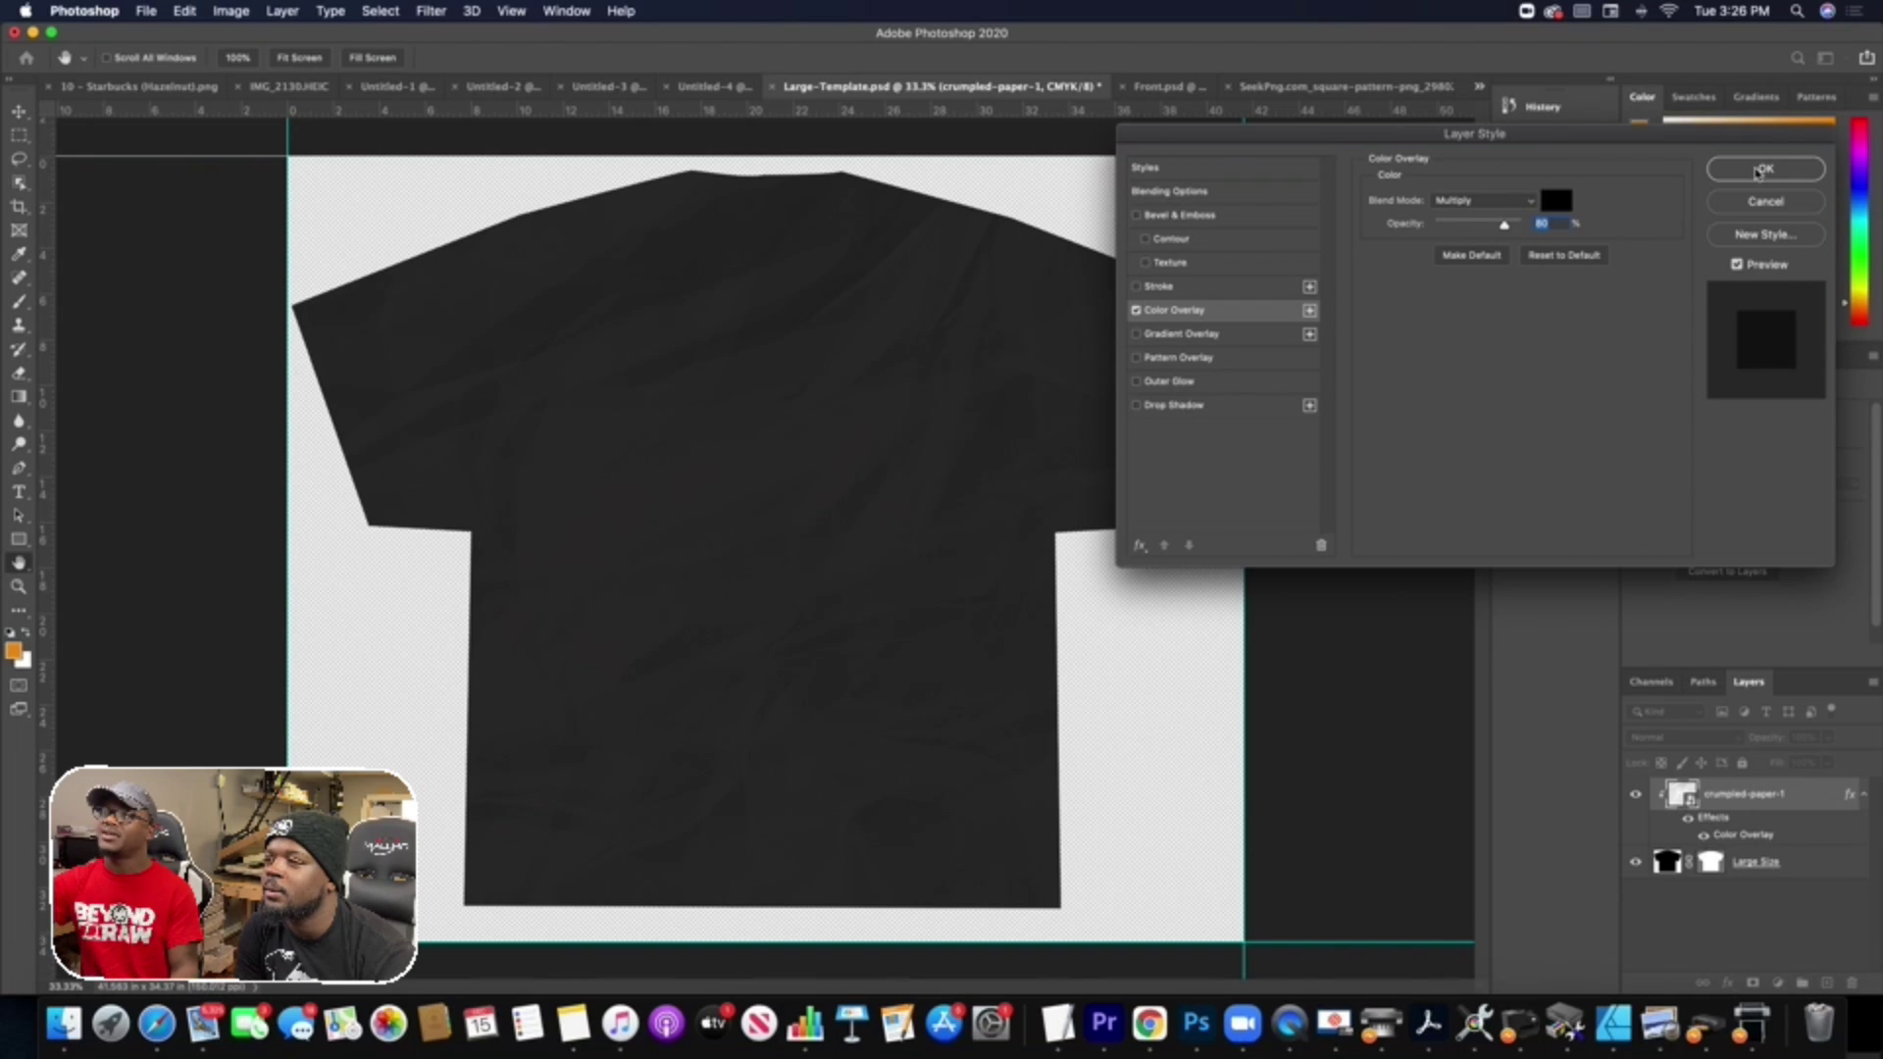
click(1758, 172)
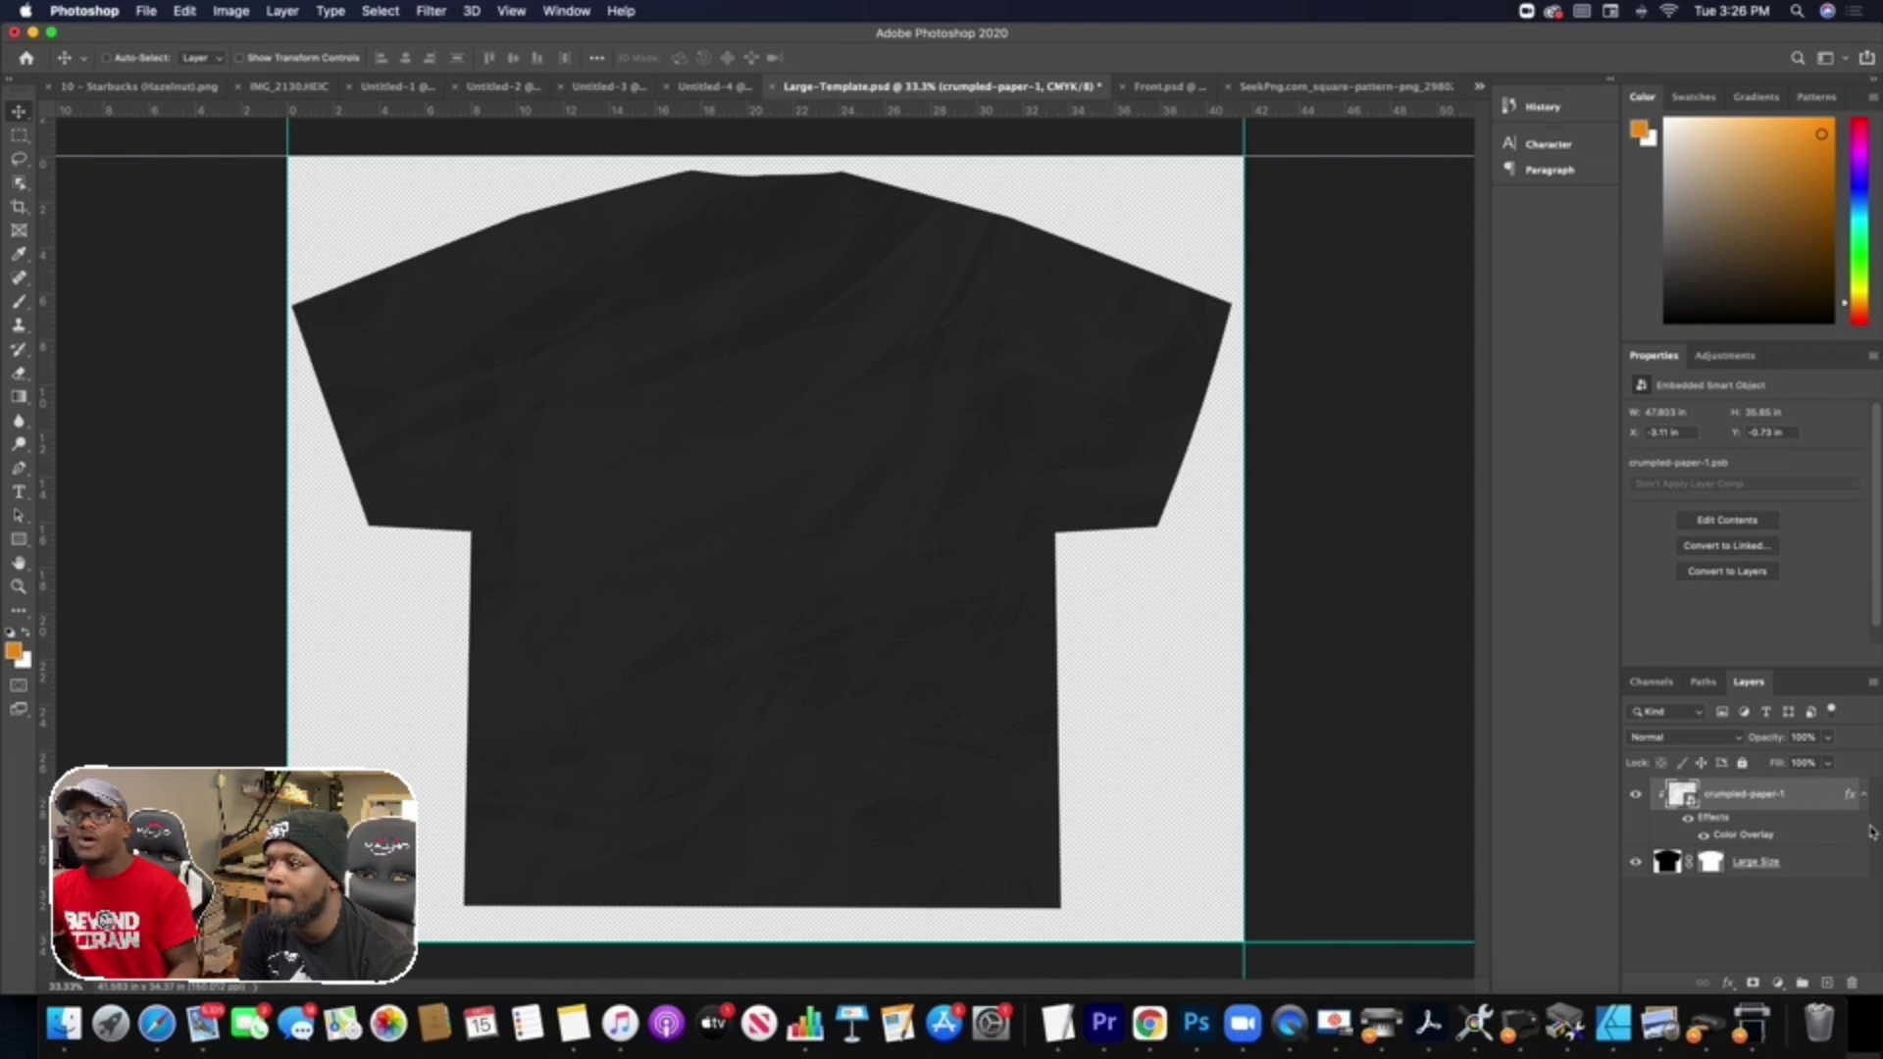
Place the SideHustle(WhiteBorder)-01 logo embedded and convert it to a smart object.
click(144, 12)
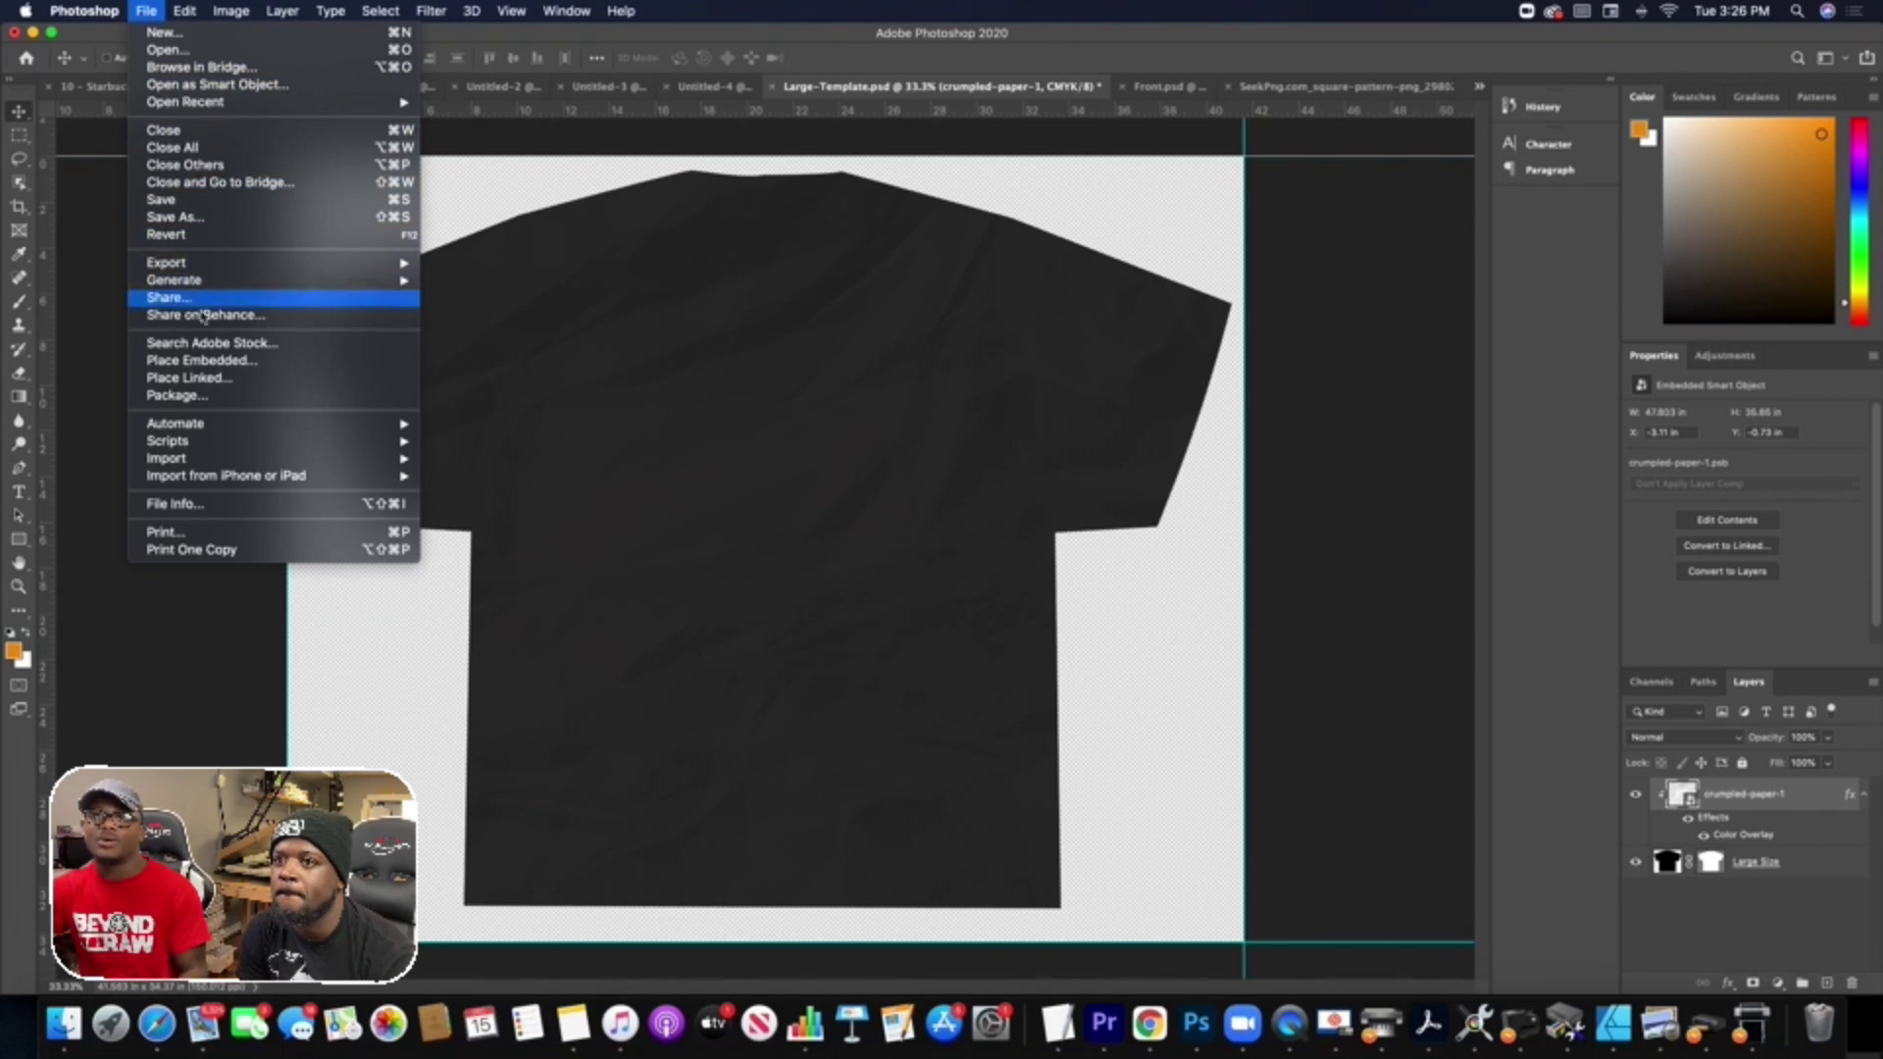
click(244, 378)
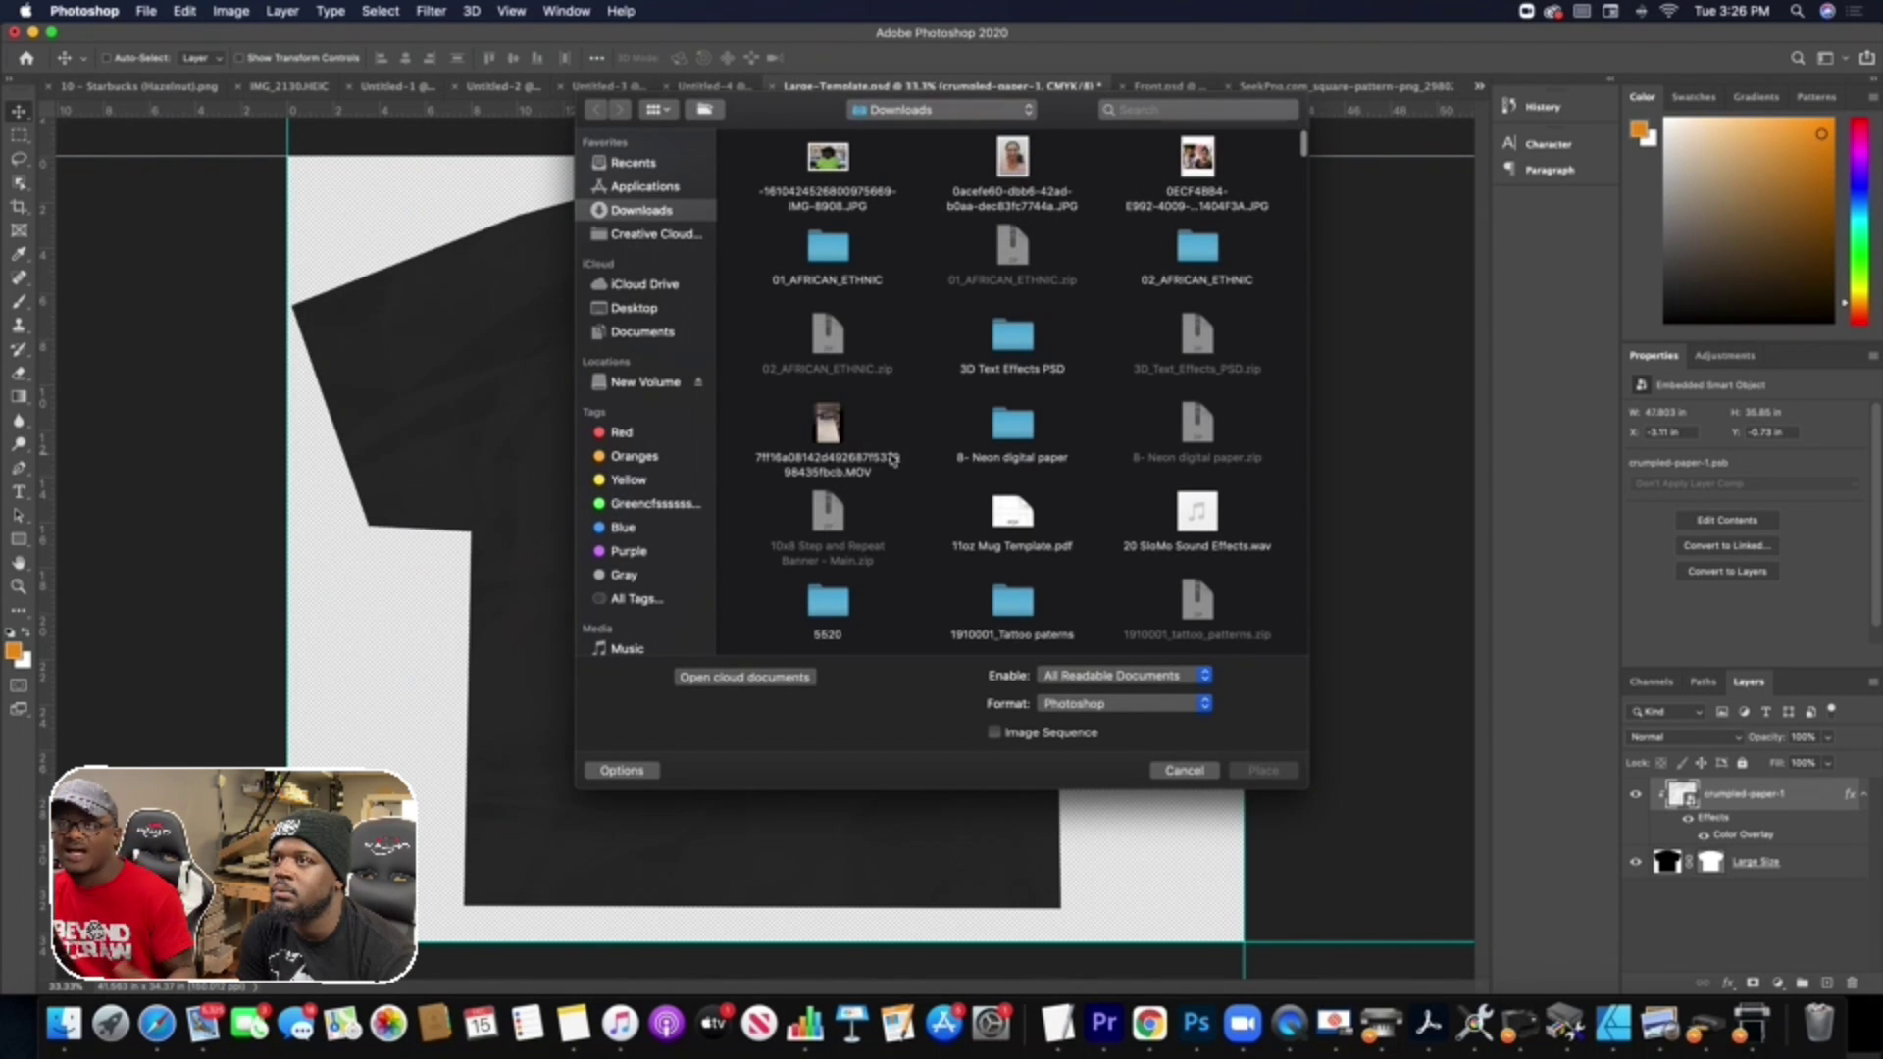
scroll(1000, 512, down, 5)
scroll(991, 510, down, 10)
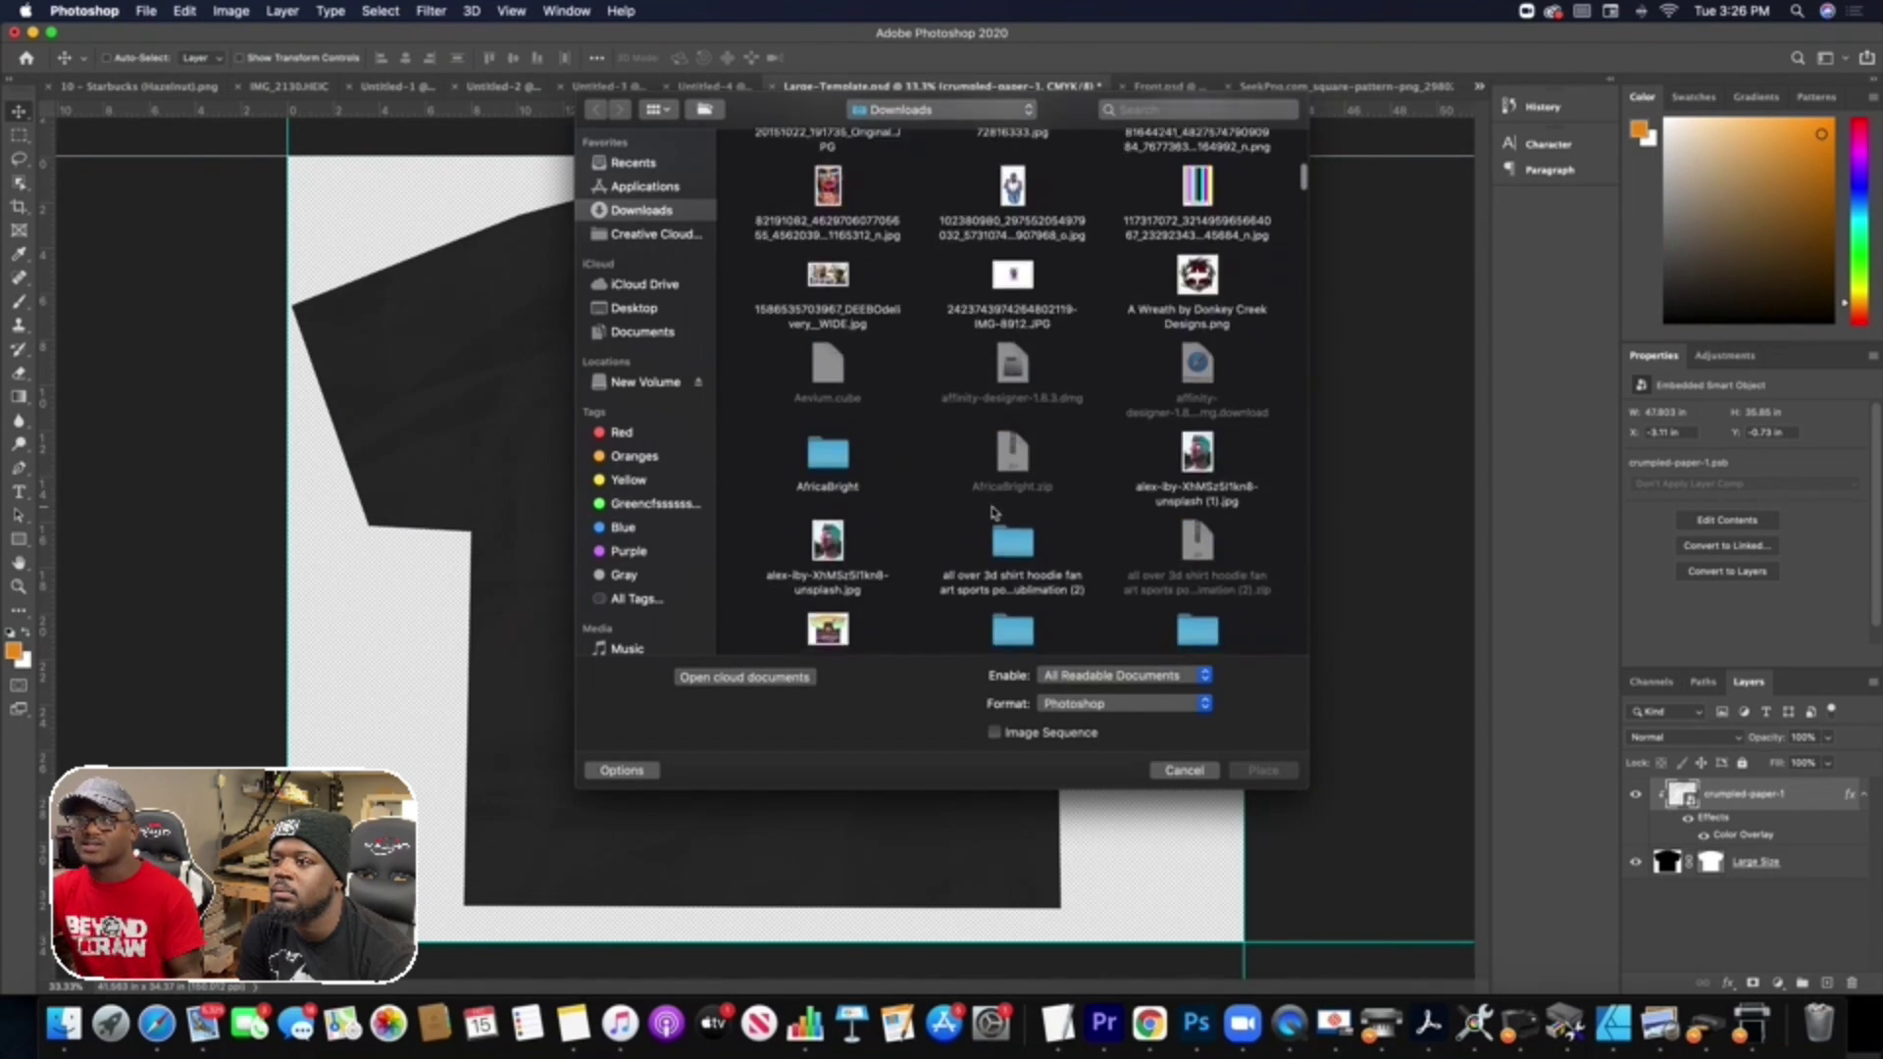
scroll(992, 511, down, 10)
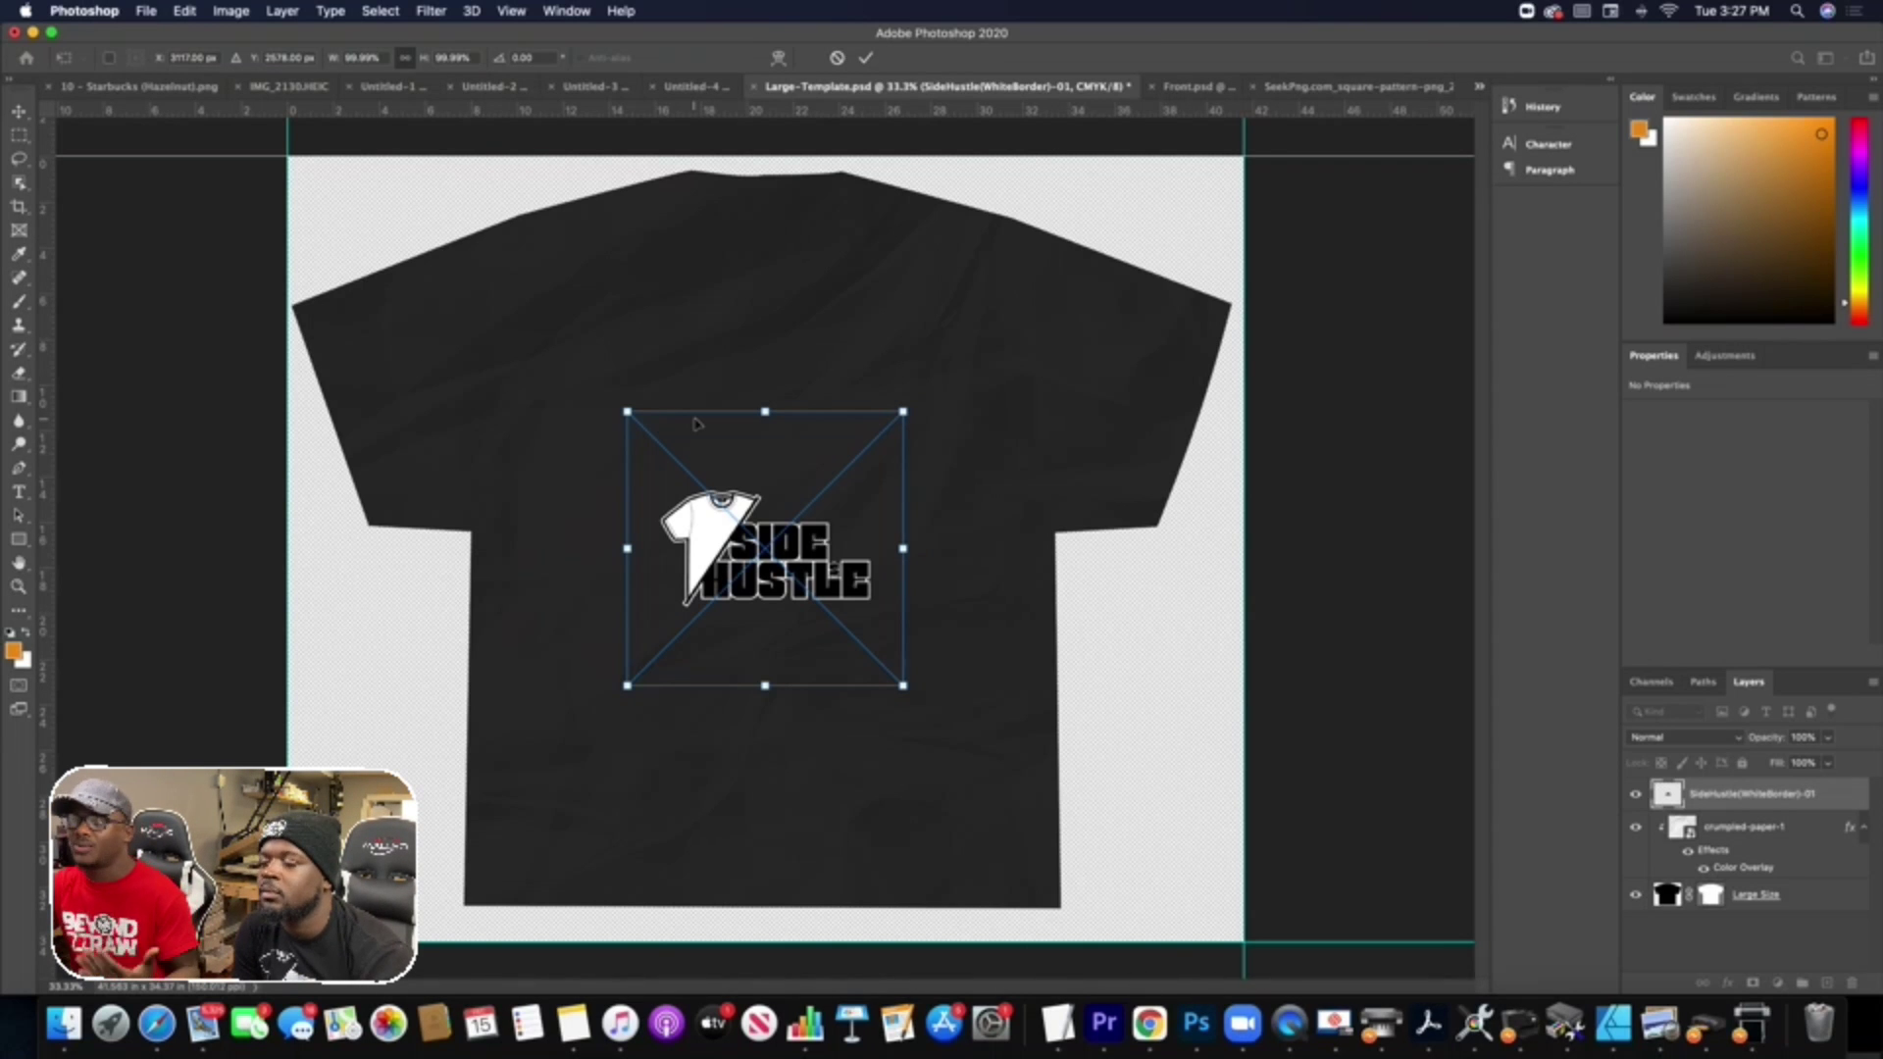
right_click(1700, 788)
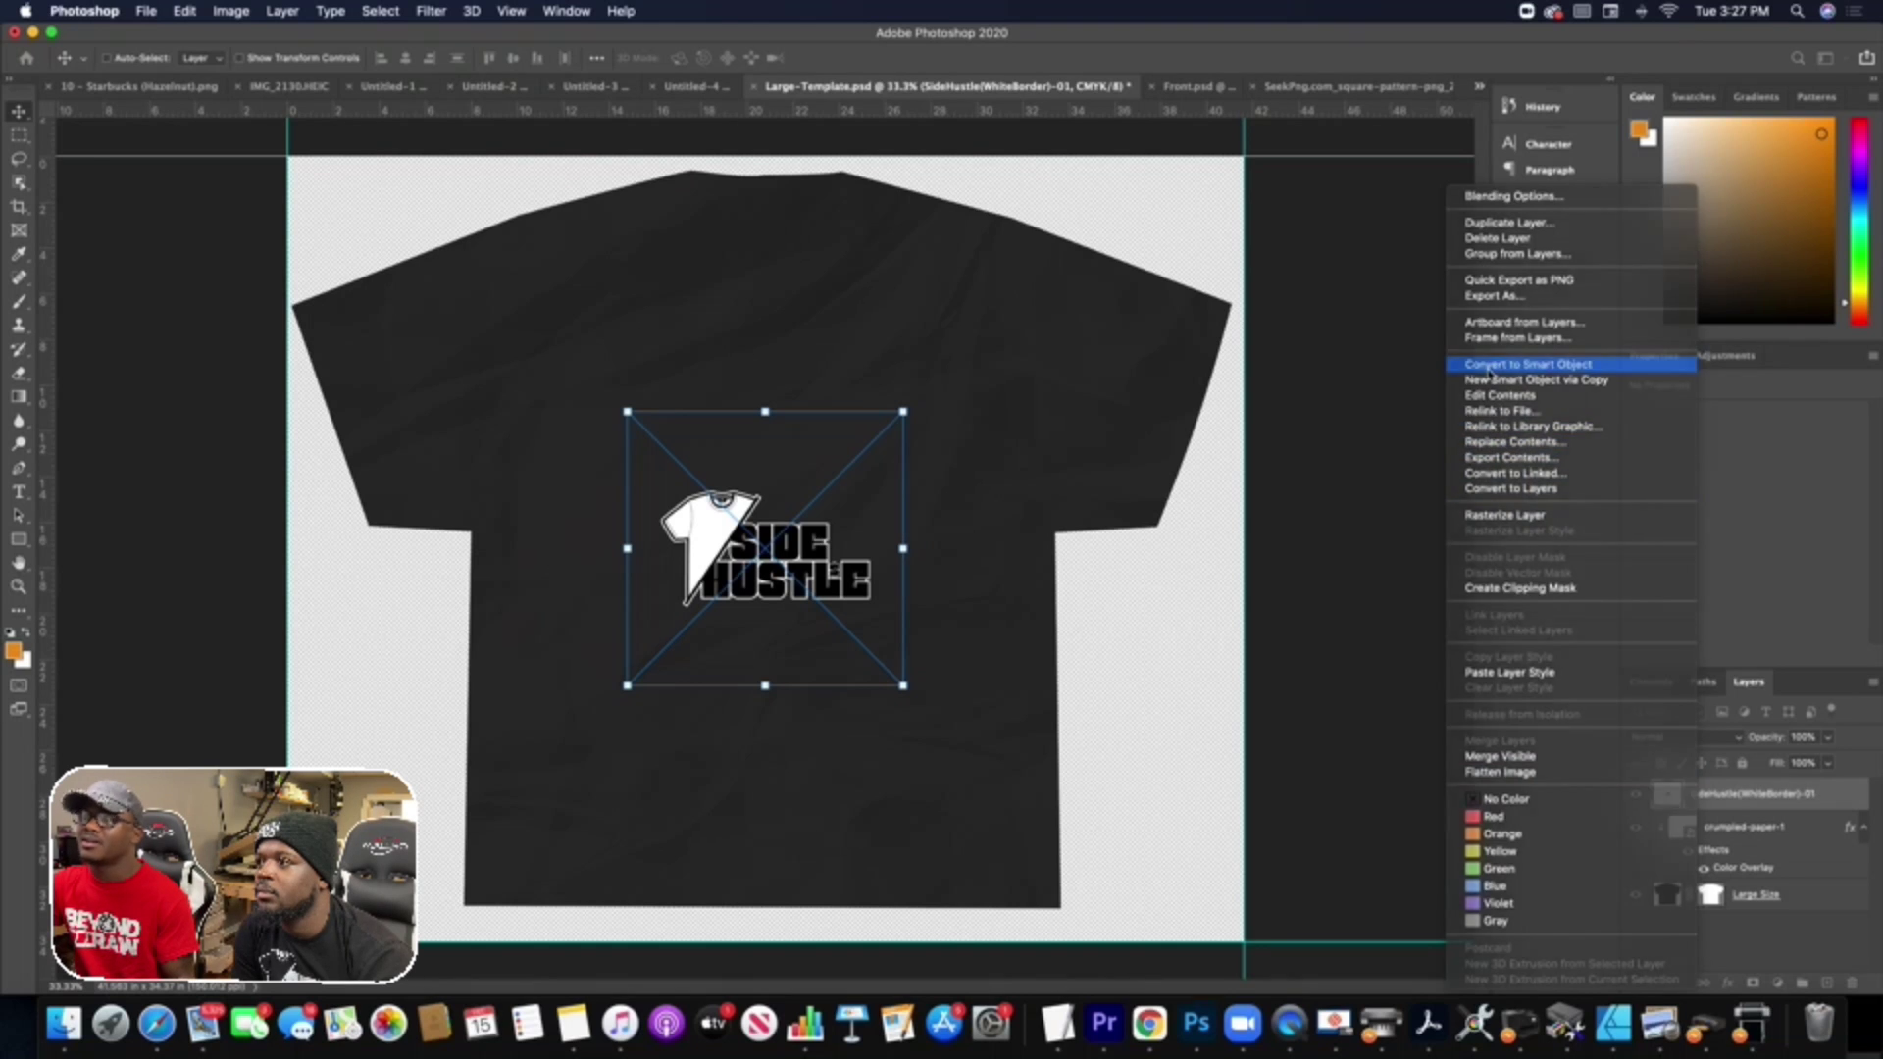
click(1490, 366)
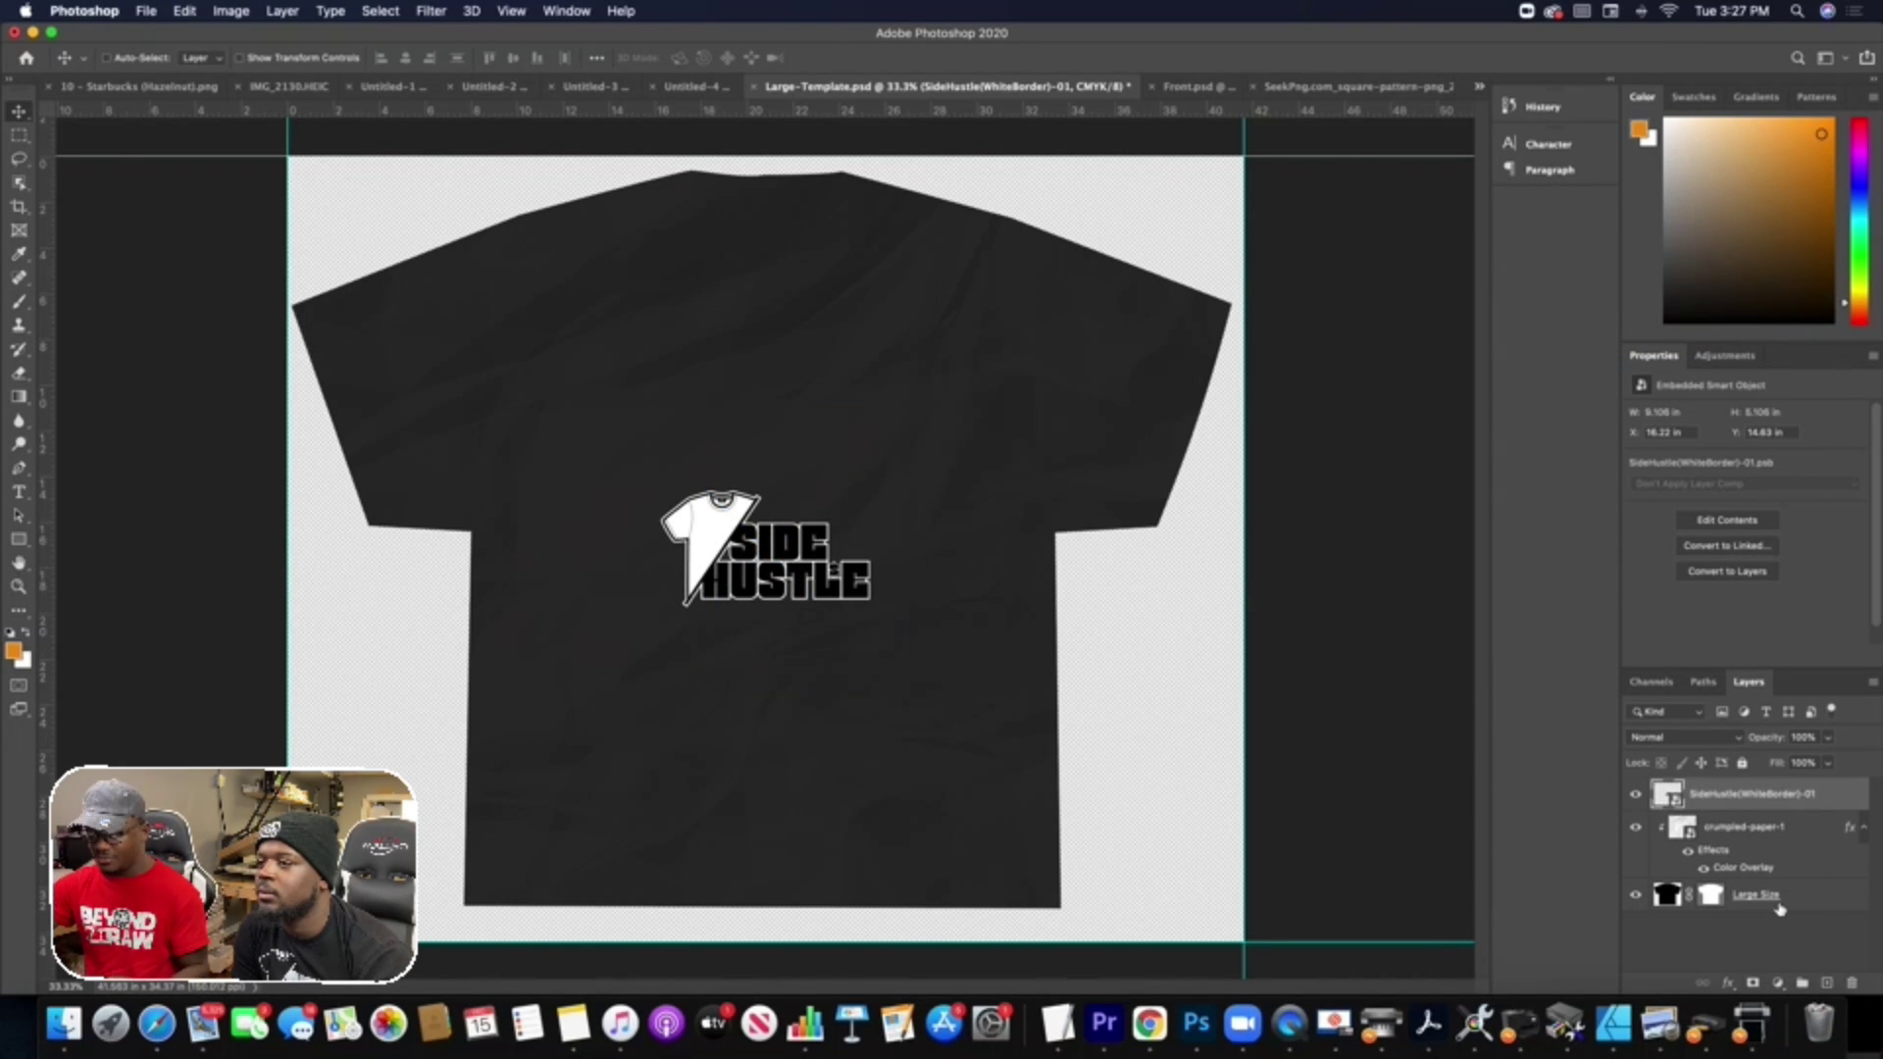
Scale the logo to 158%, centre it on the shirt's chest, and commit.
key(super+t)
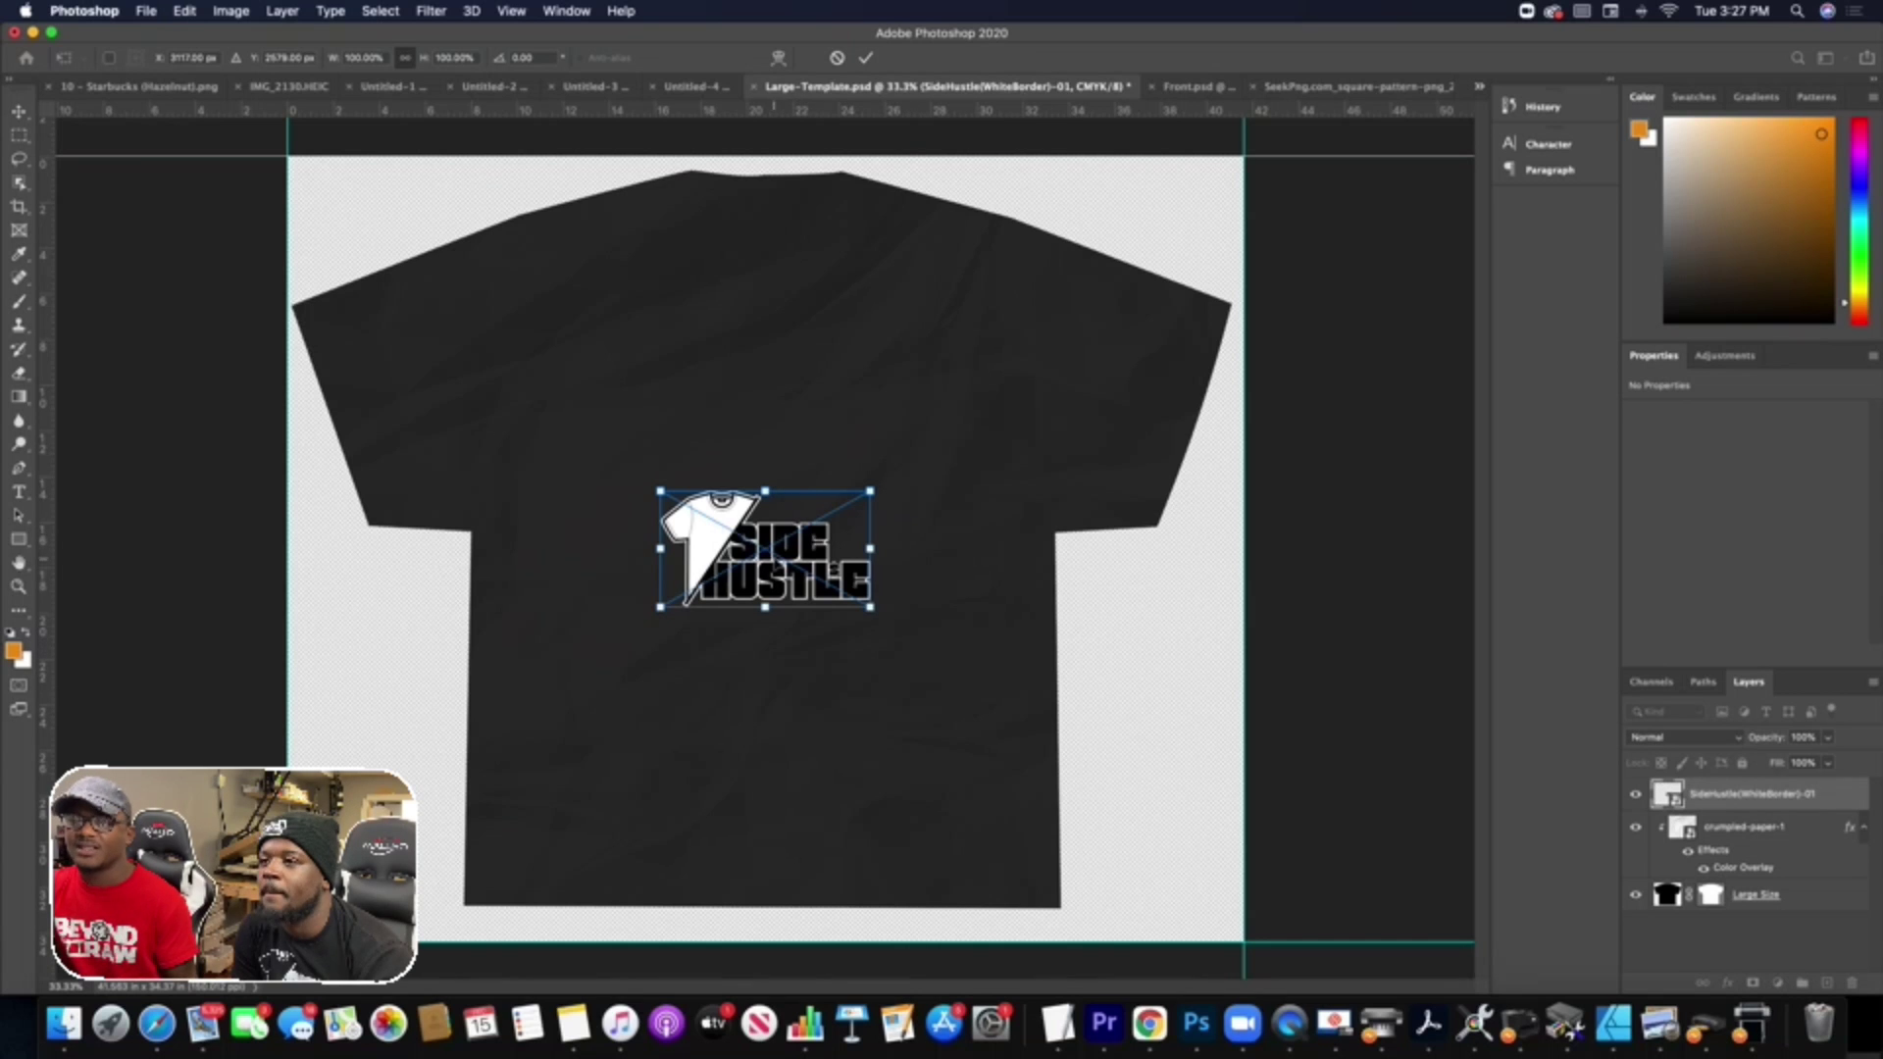
right_click(796, 531)
key(Escape)
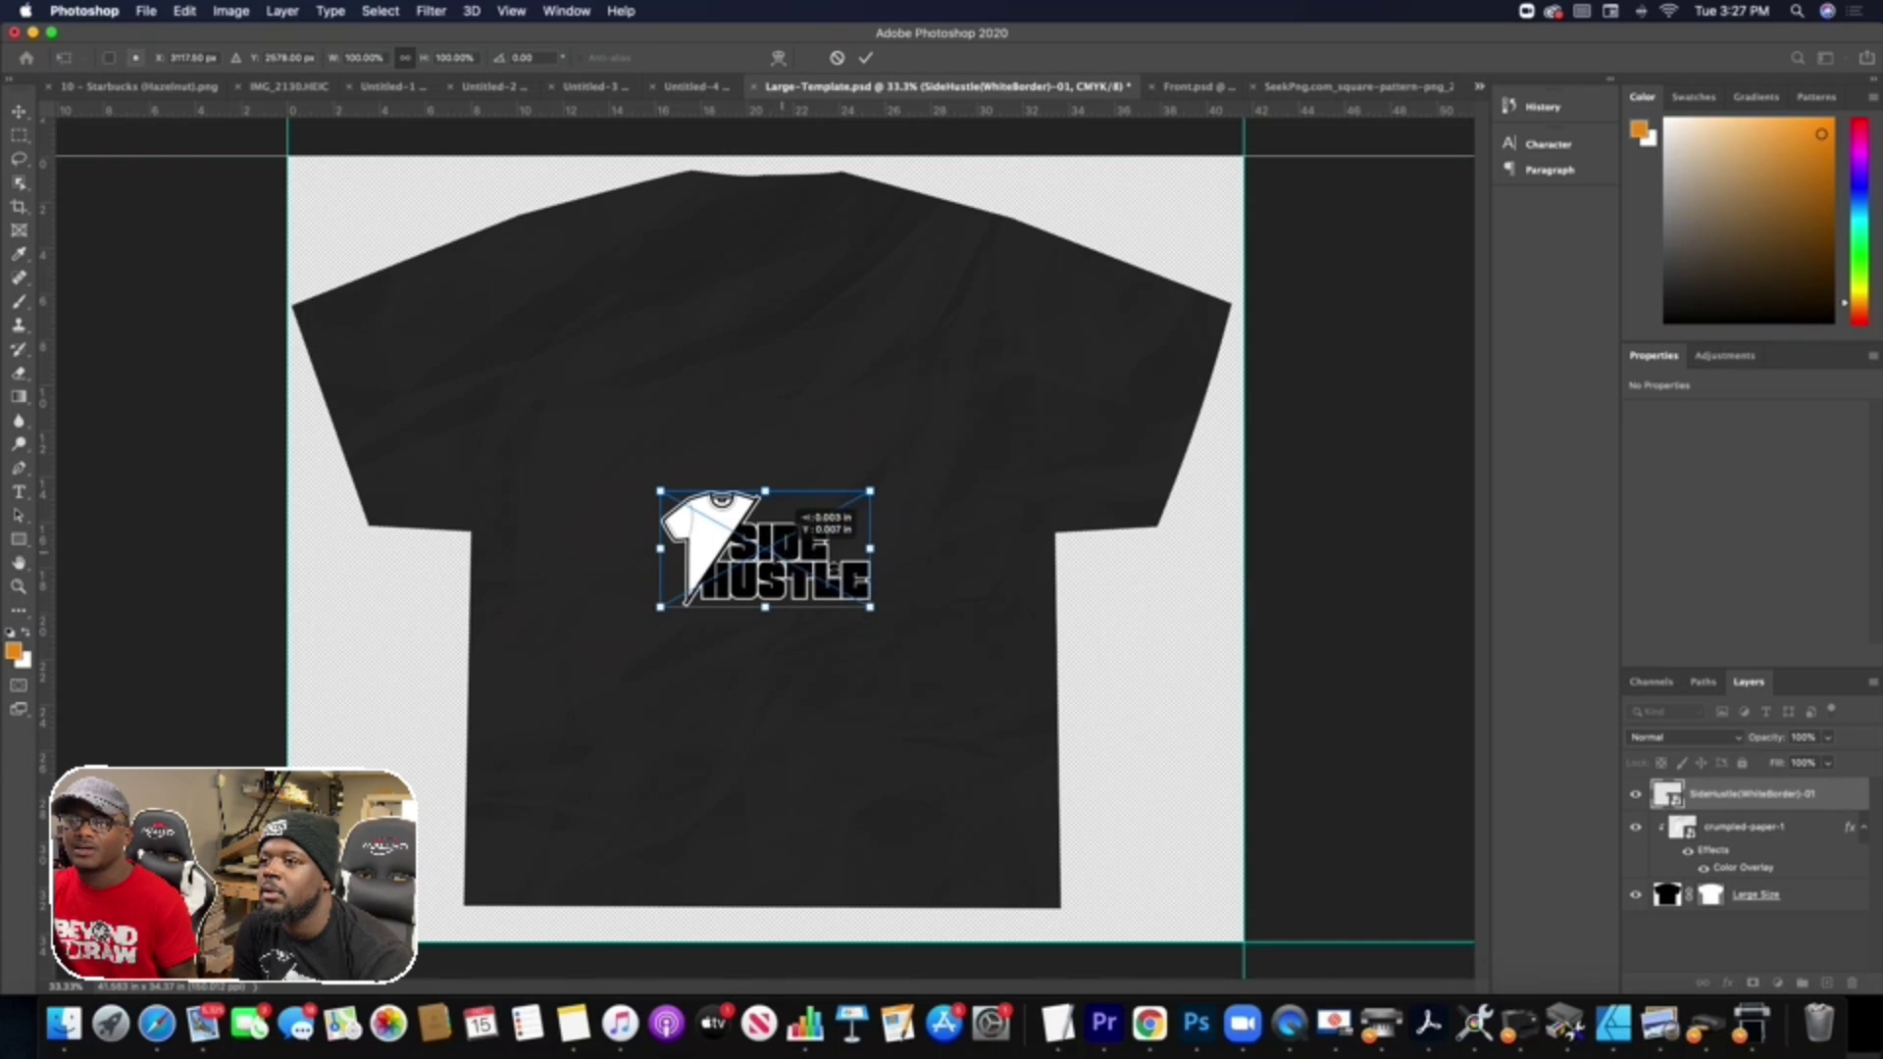
drag(791, 532, 778, 354)
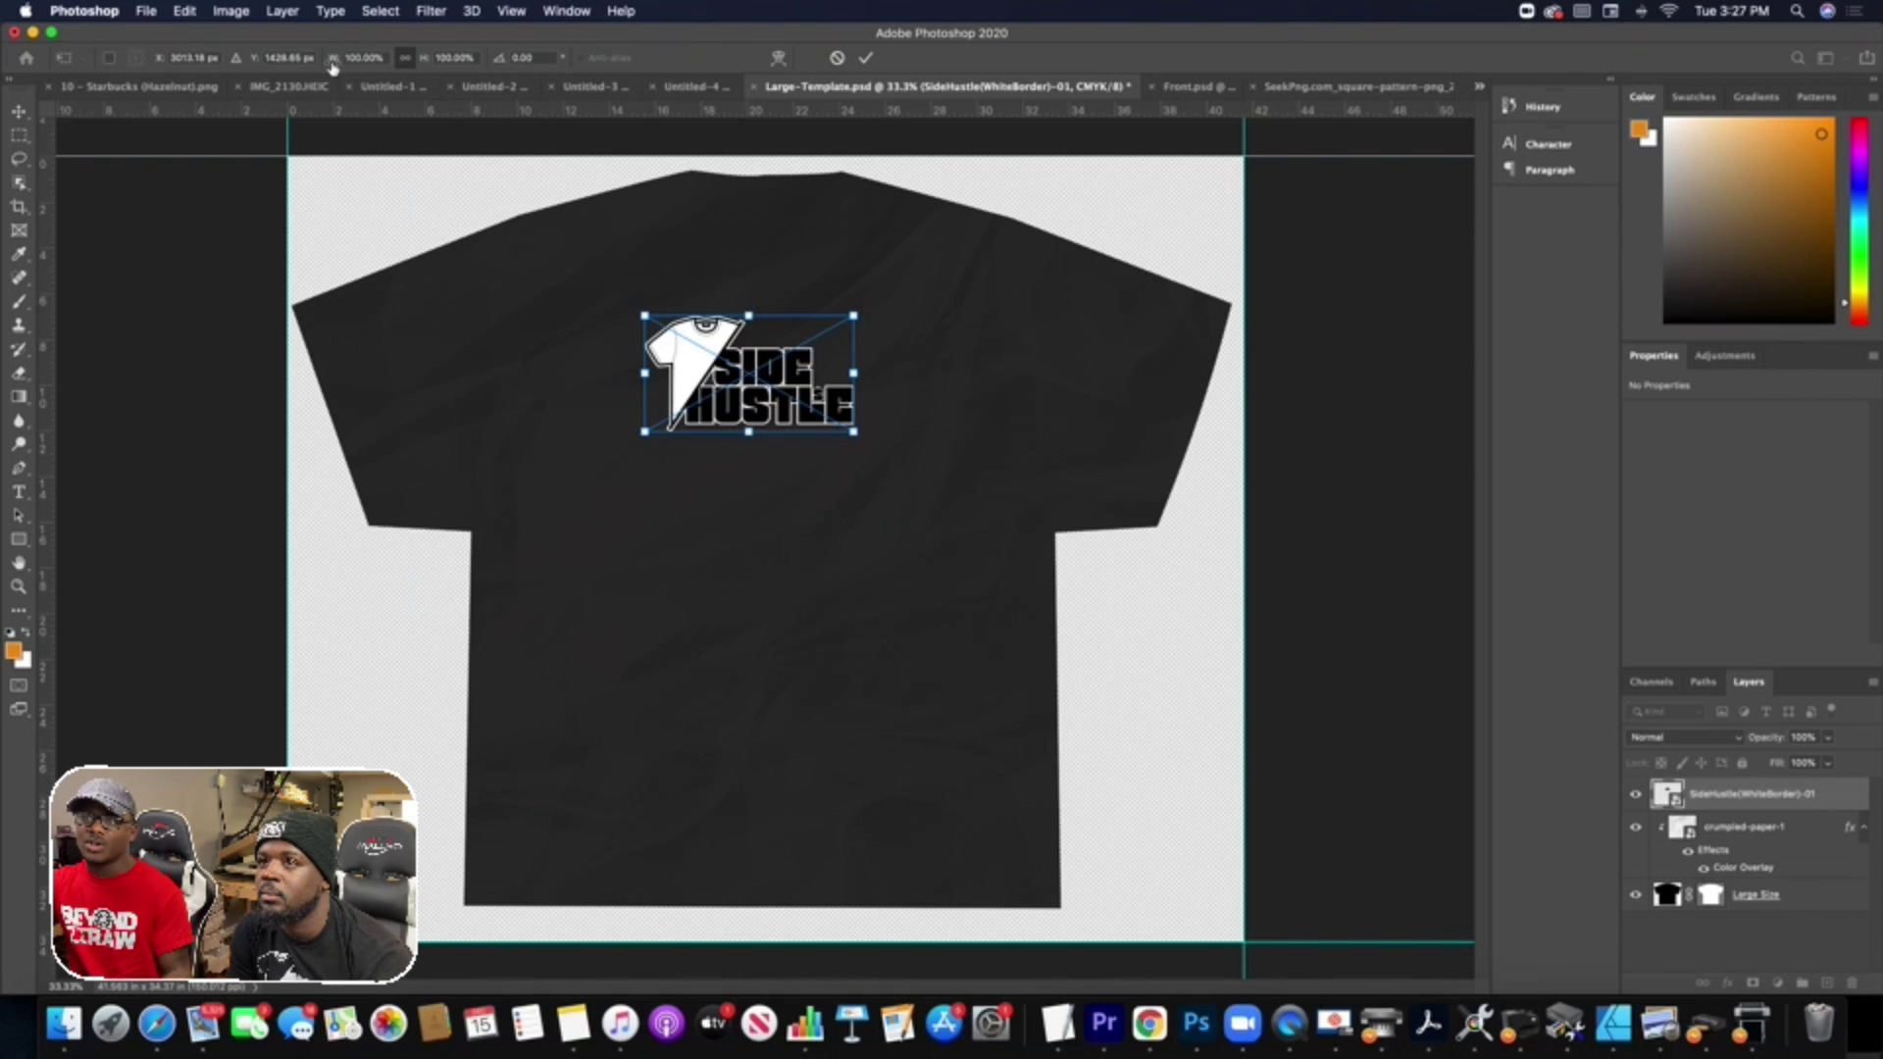
drag(334, 63, 386, 65)
mouse_move(749, 451)
mouse_down()
mouse_move(749, 525)
mouse_move(747, 484)
mouse_up()
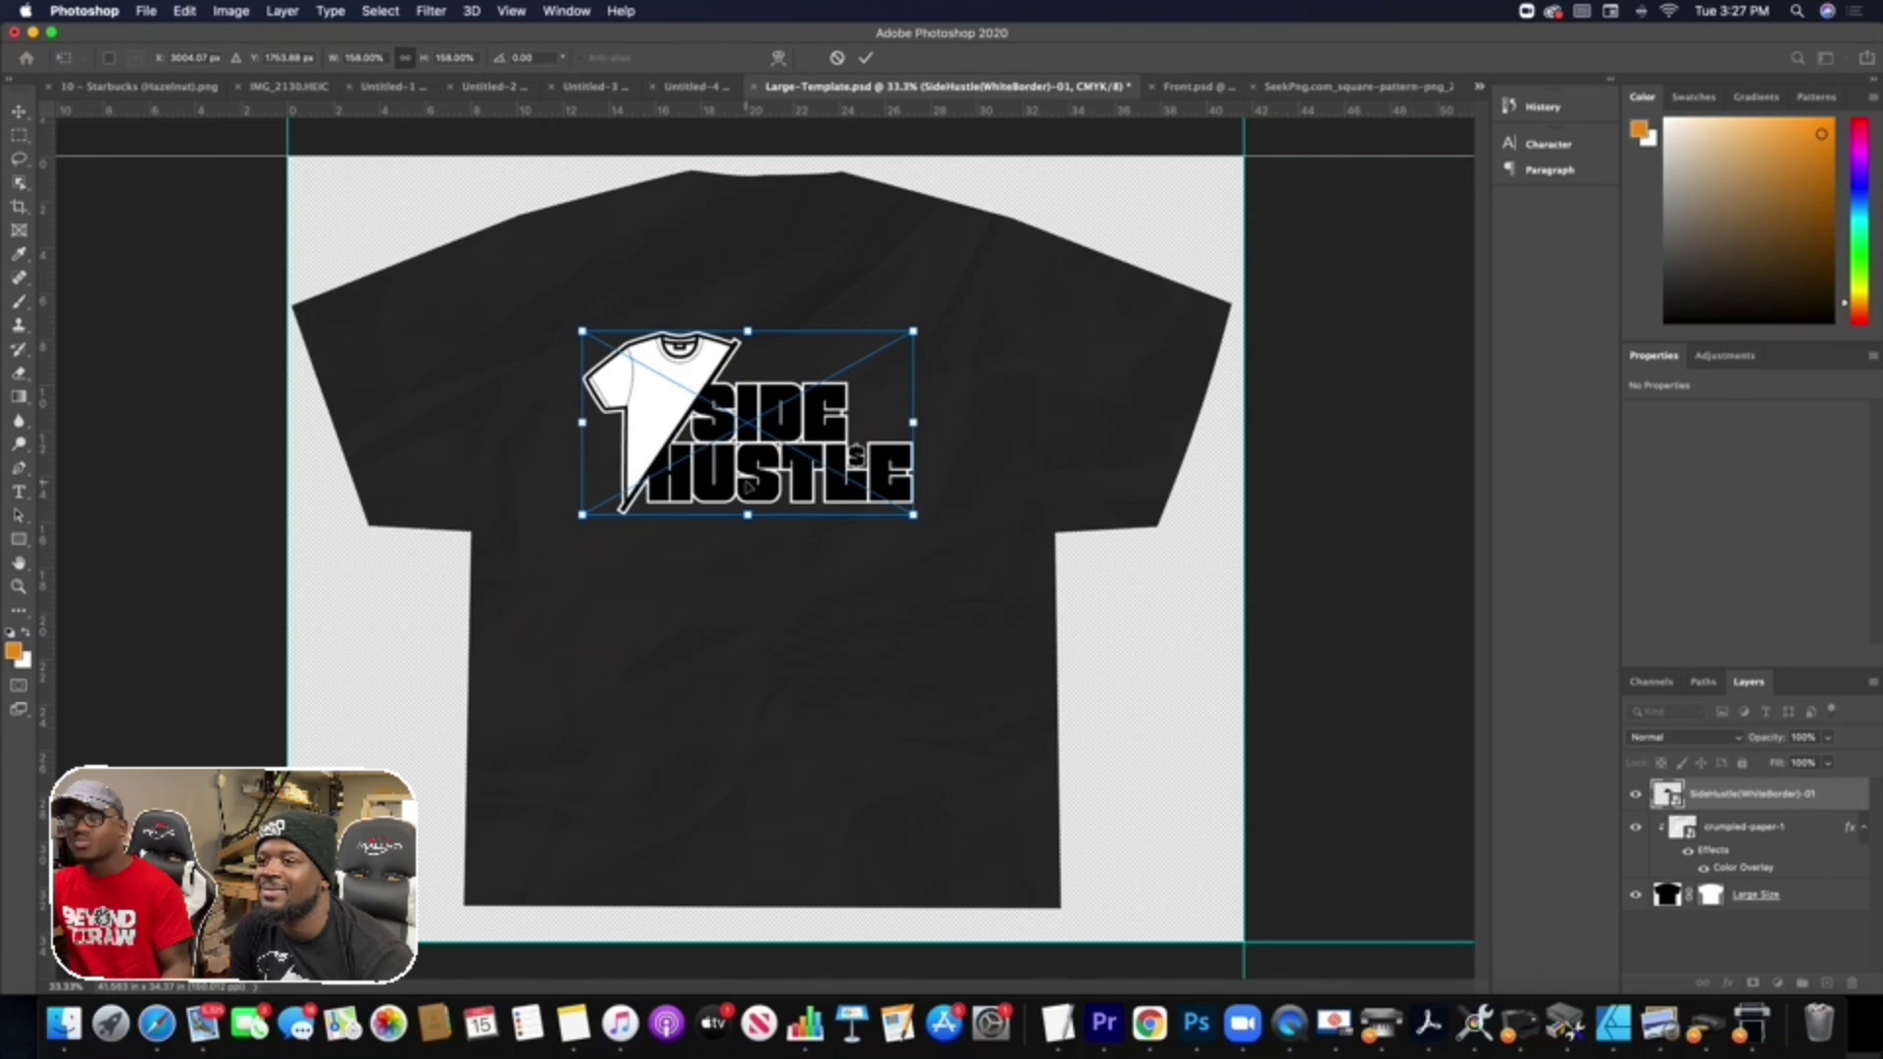
drag(758, 479, 776, 479)
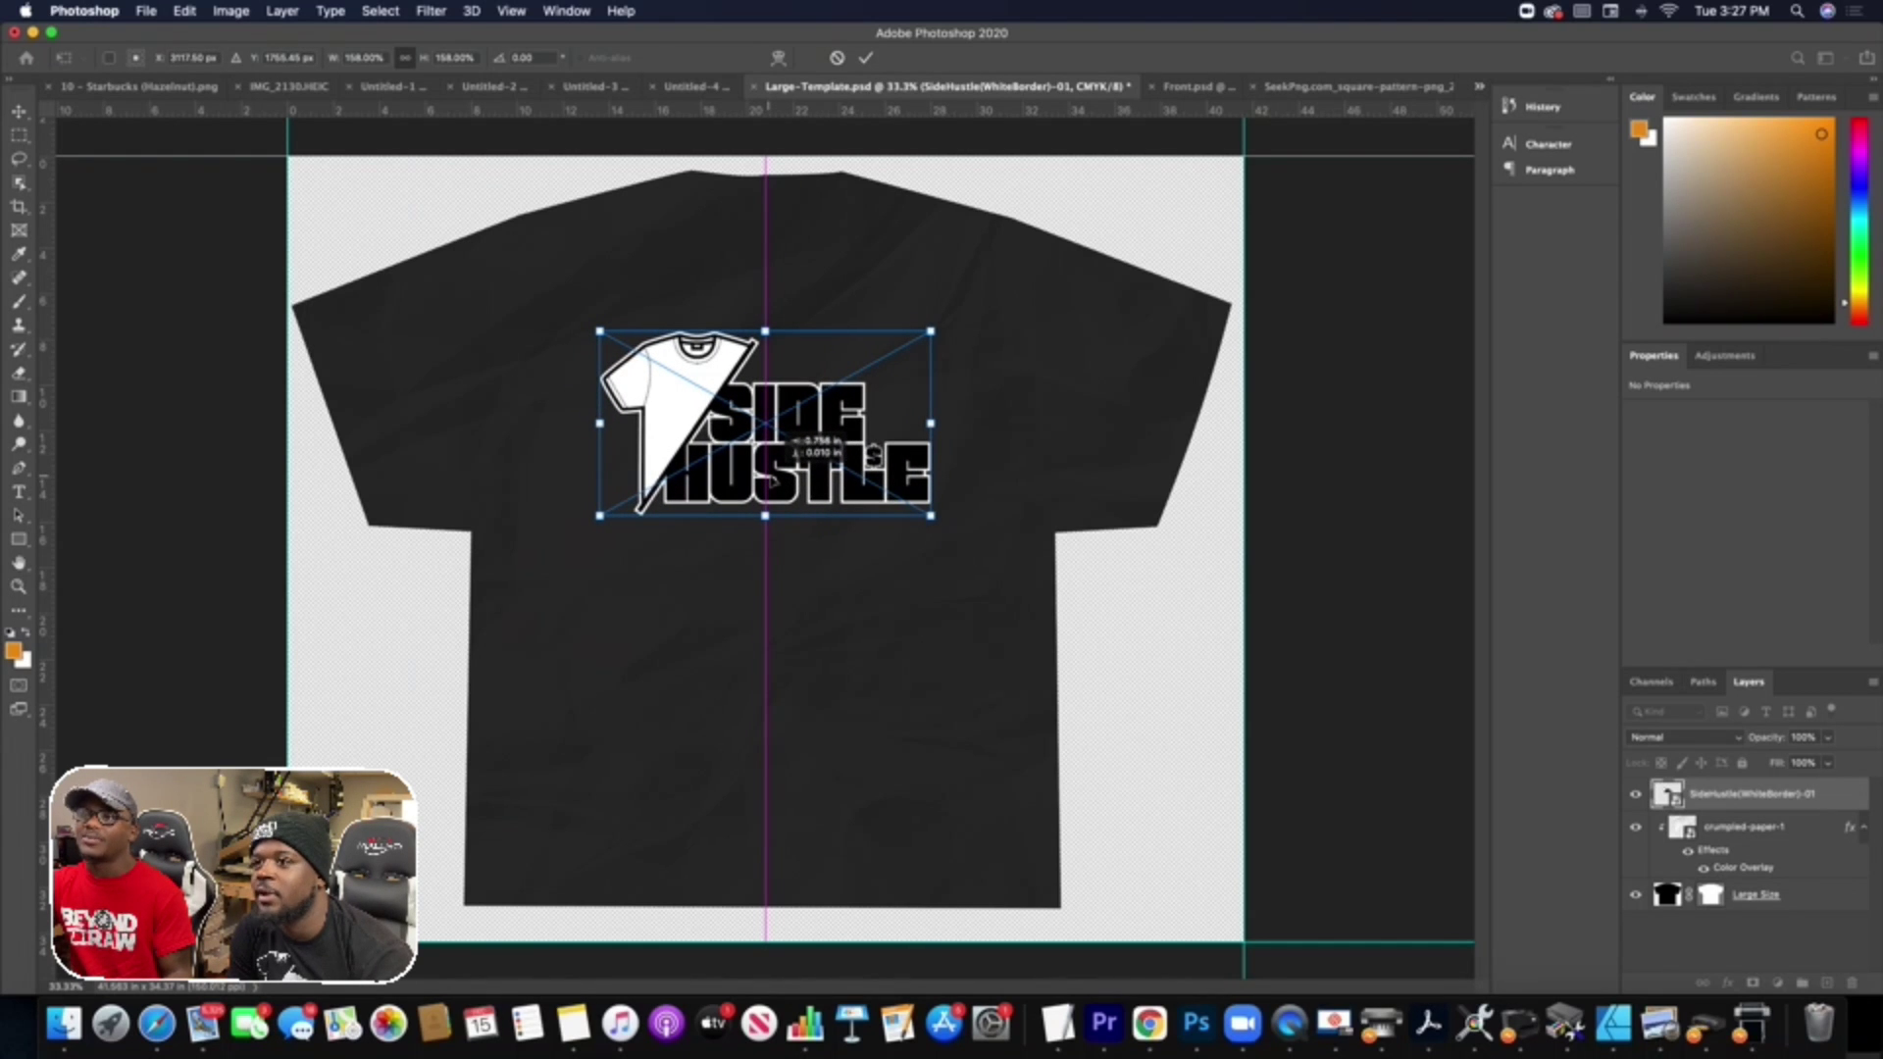
drag(774, 481, 774, 480)
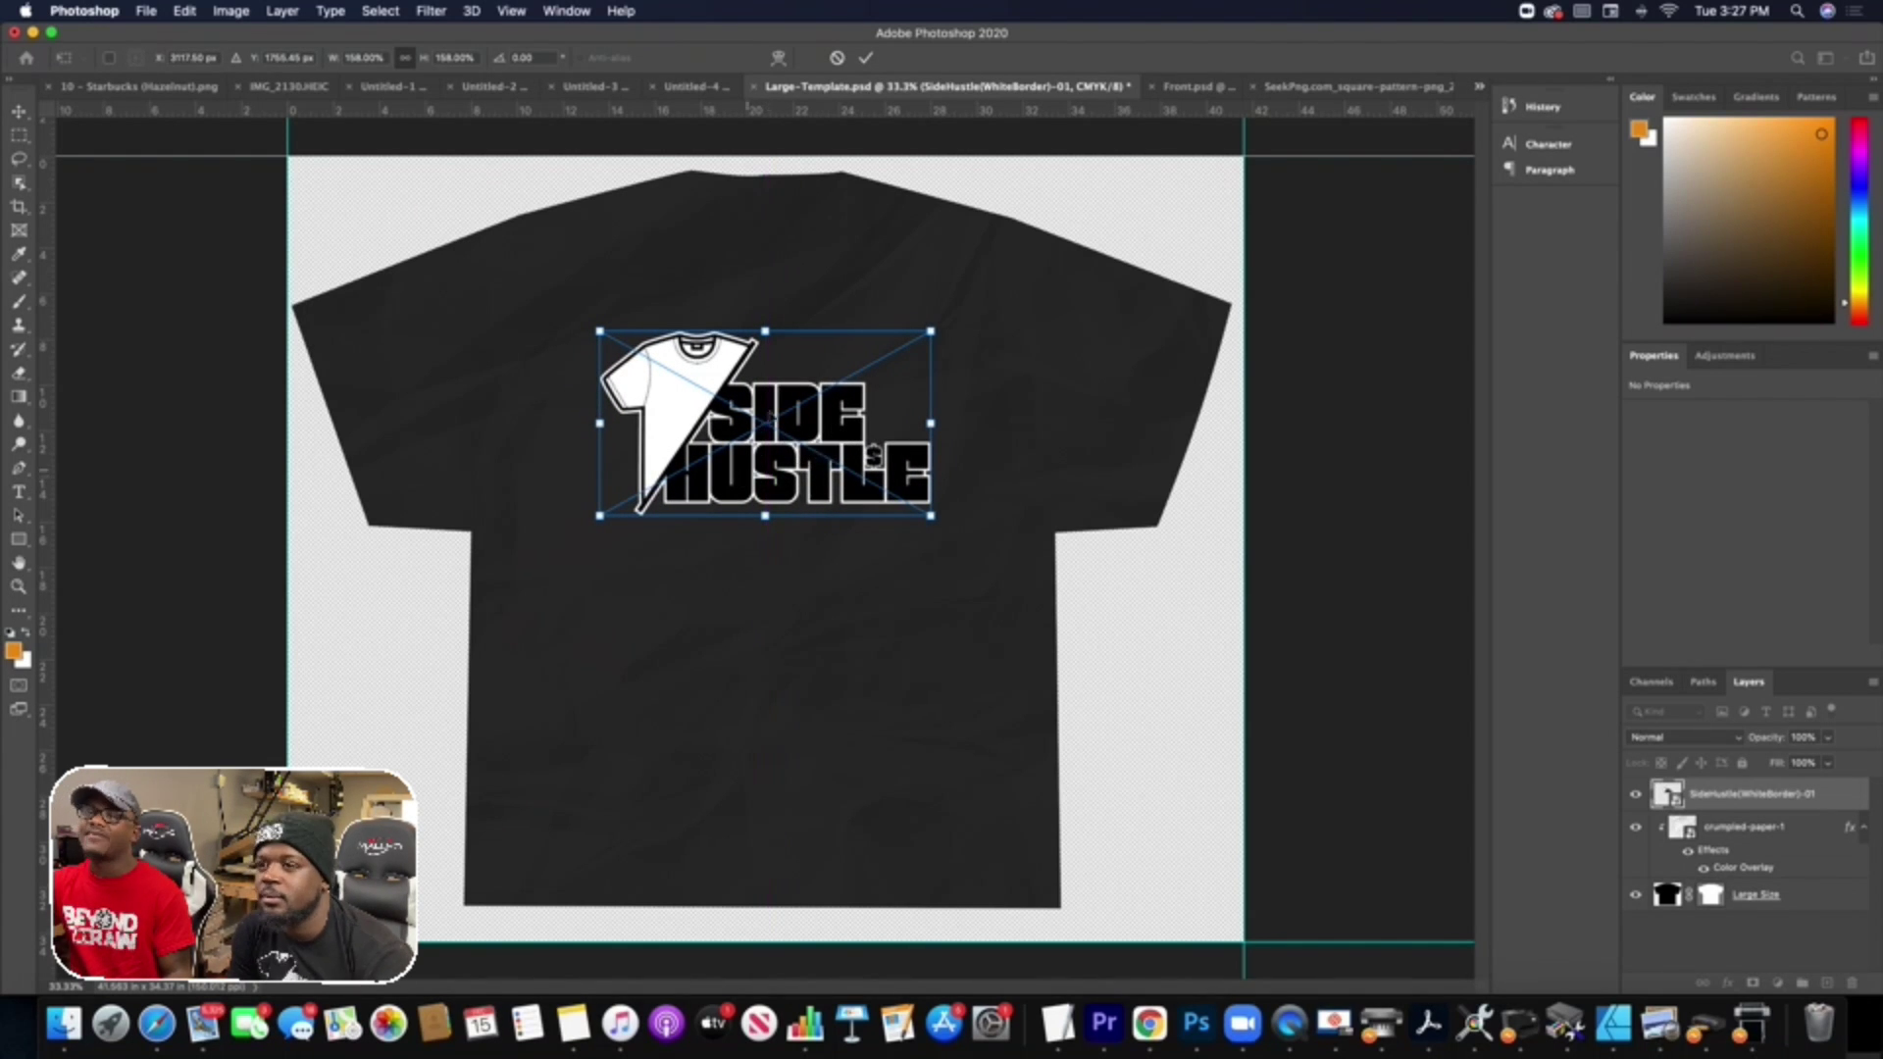
click(517, 15)
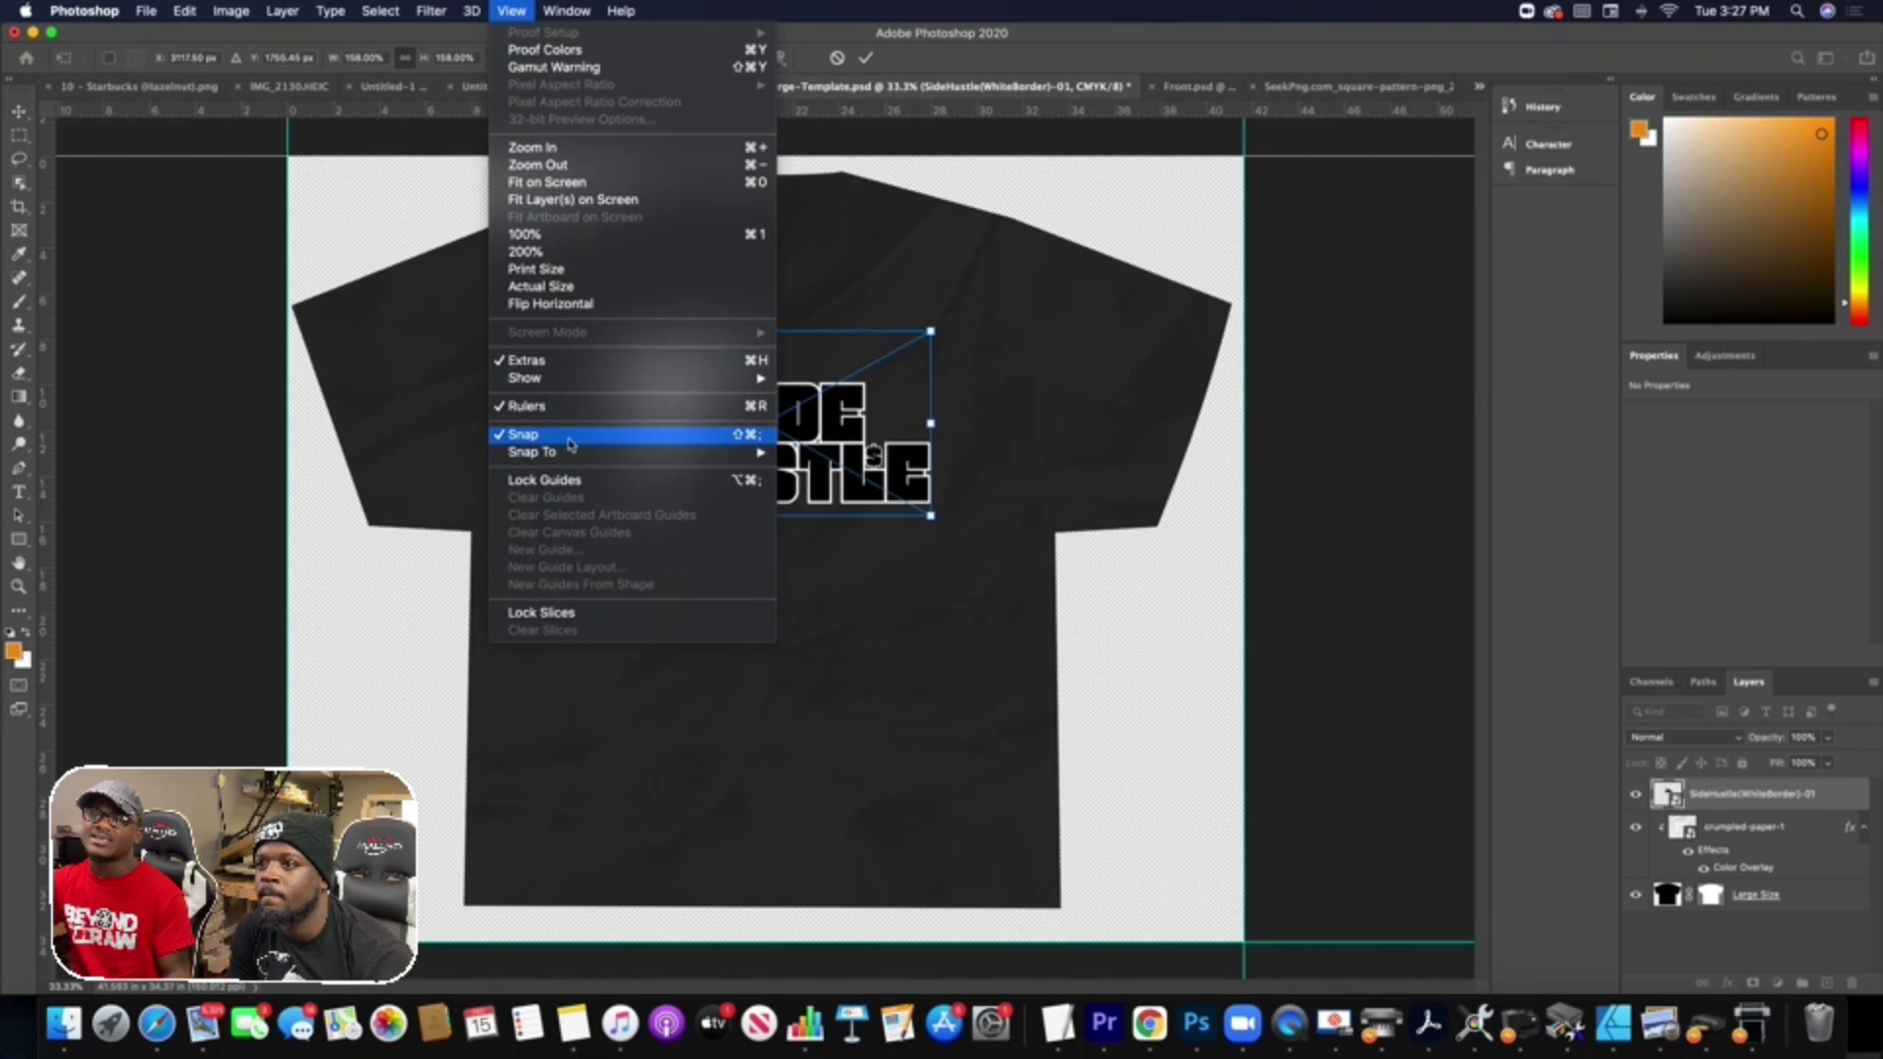
click(1022, 577)
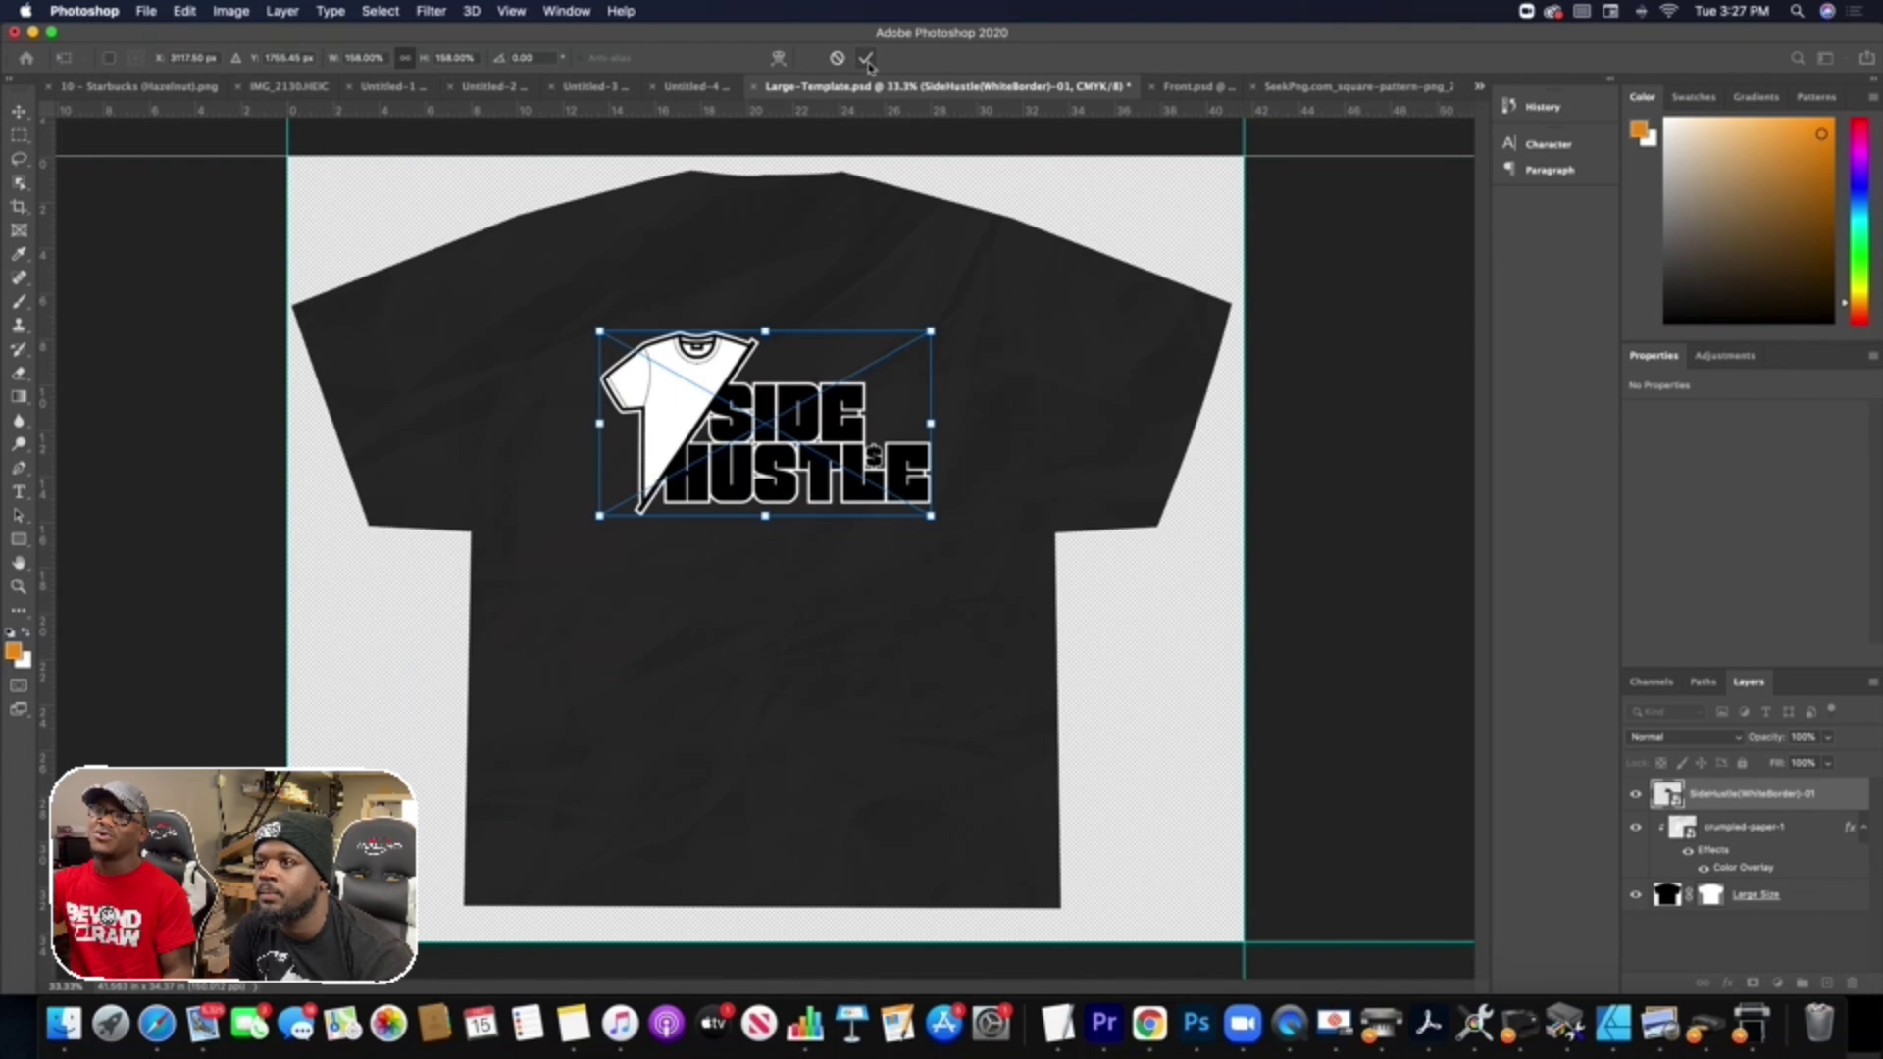
click(865, 58)
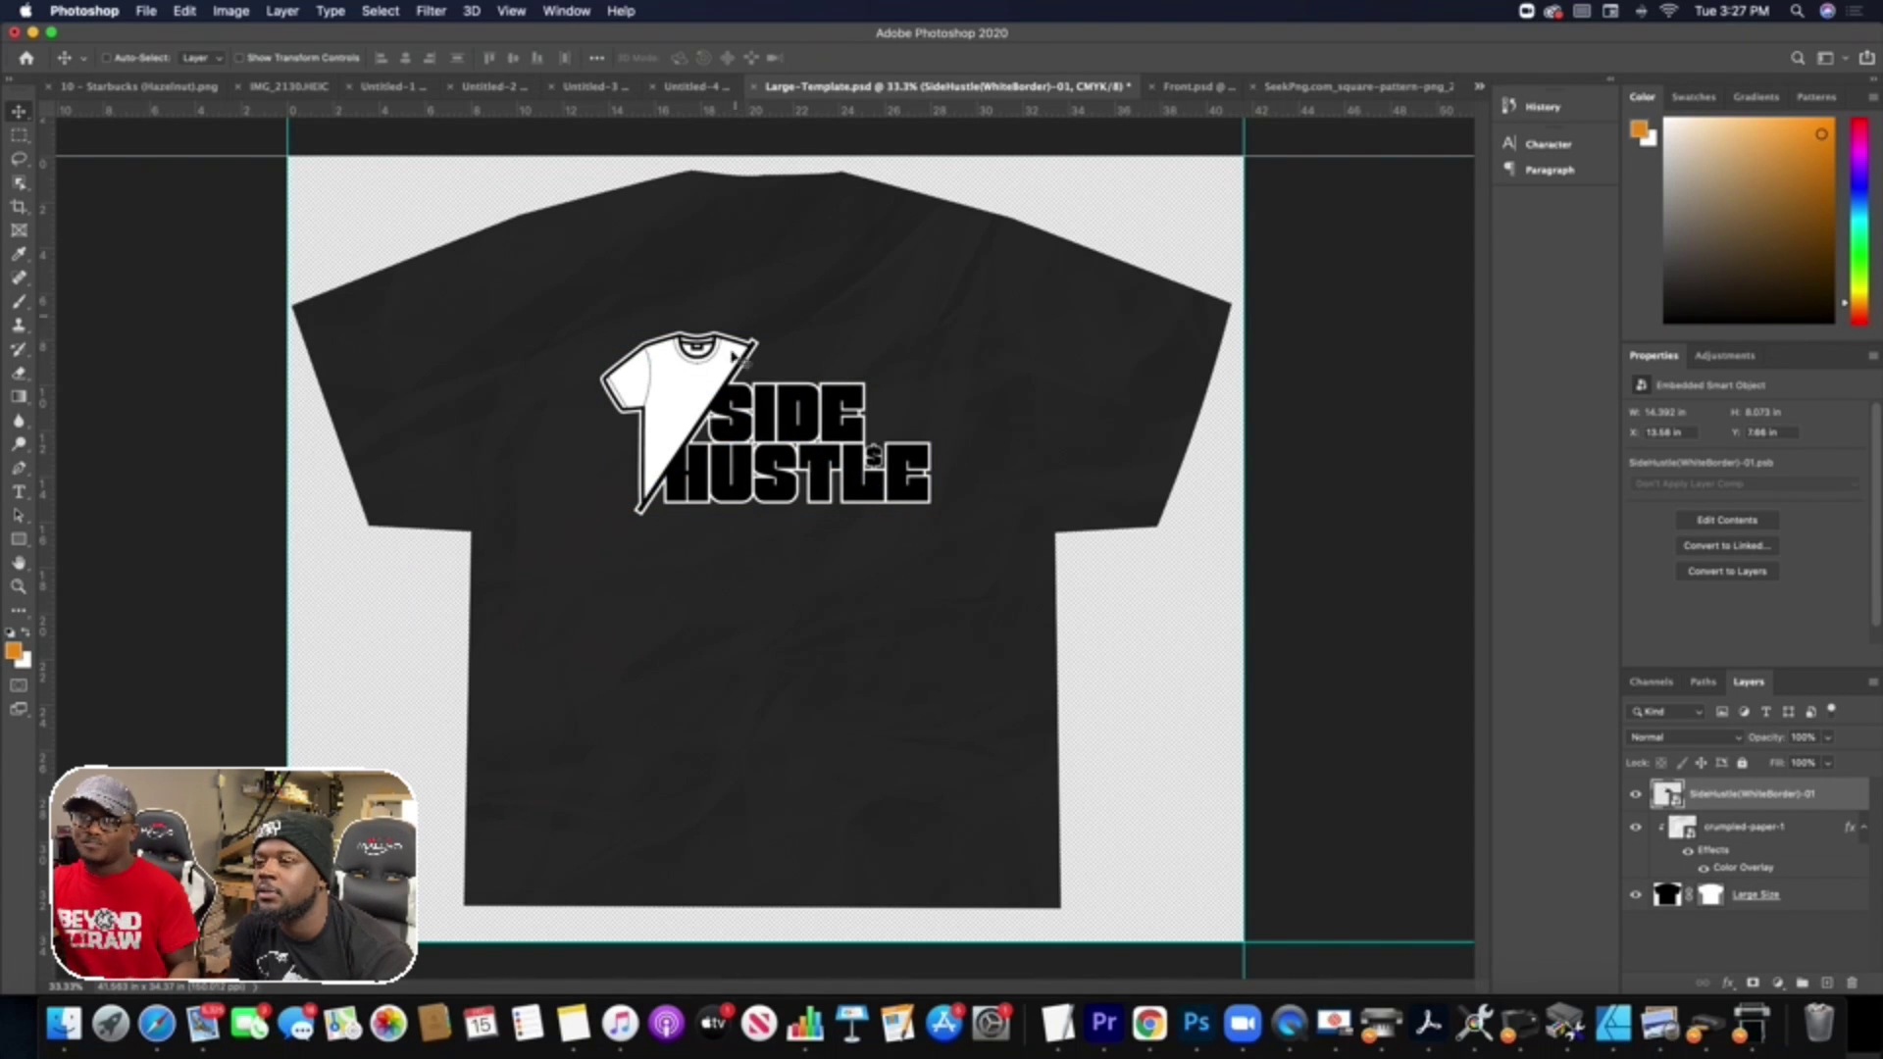
Select the SideHustle(WhiteBorder)-01 layer, shrink it to about 132%, and recentre it on the chest.
right_click(794, 436)
right_click(679, 391)
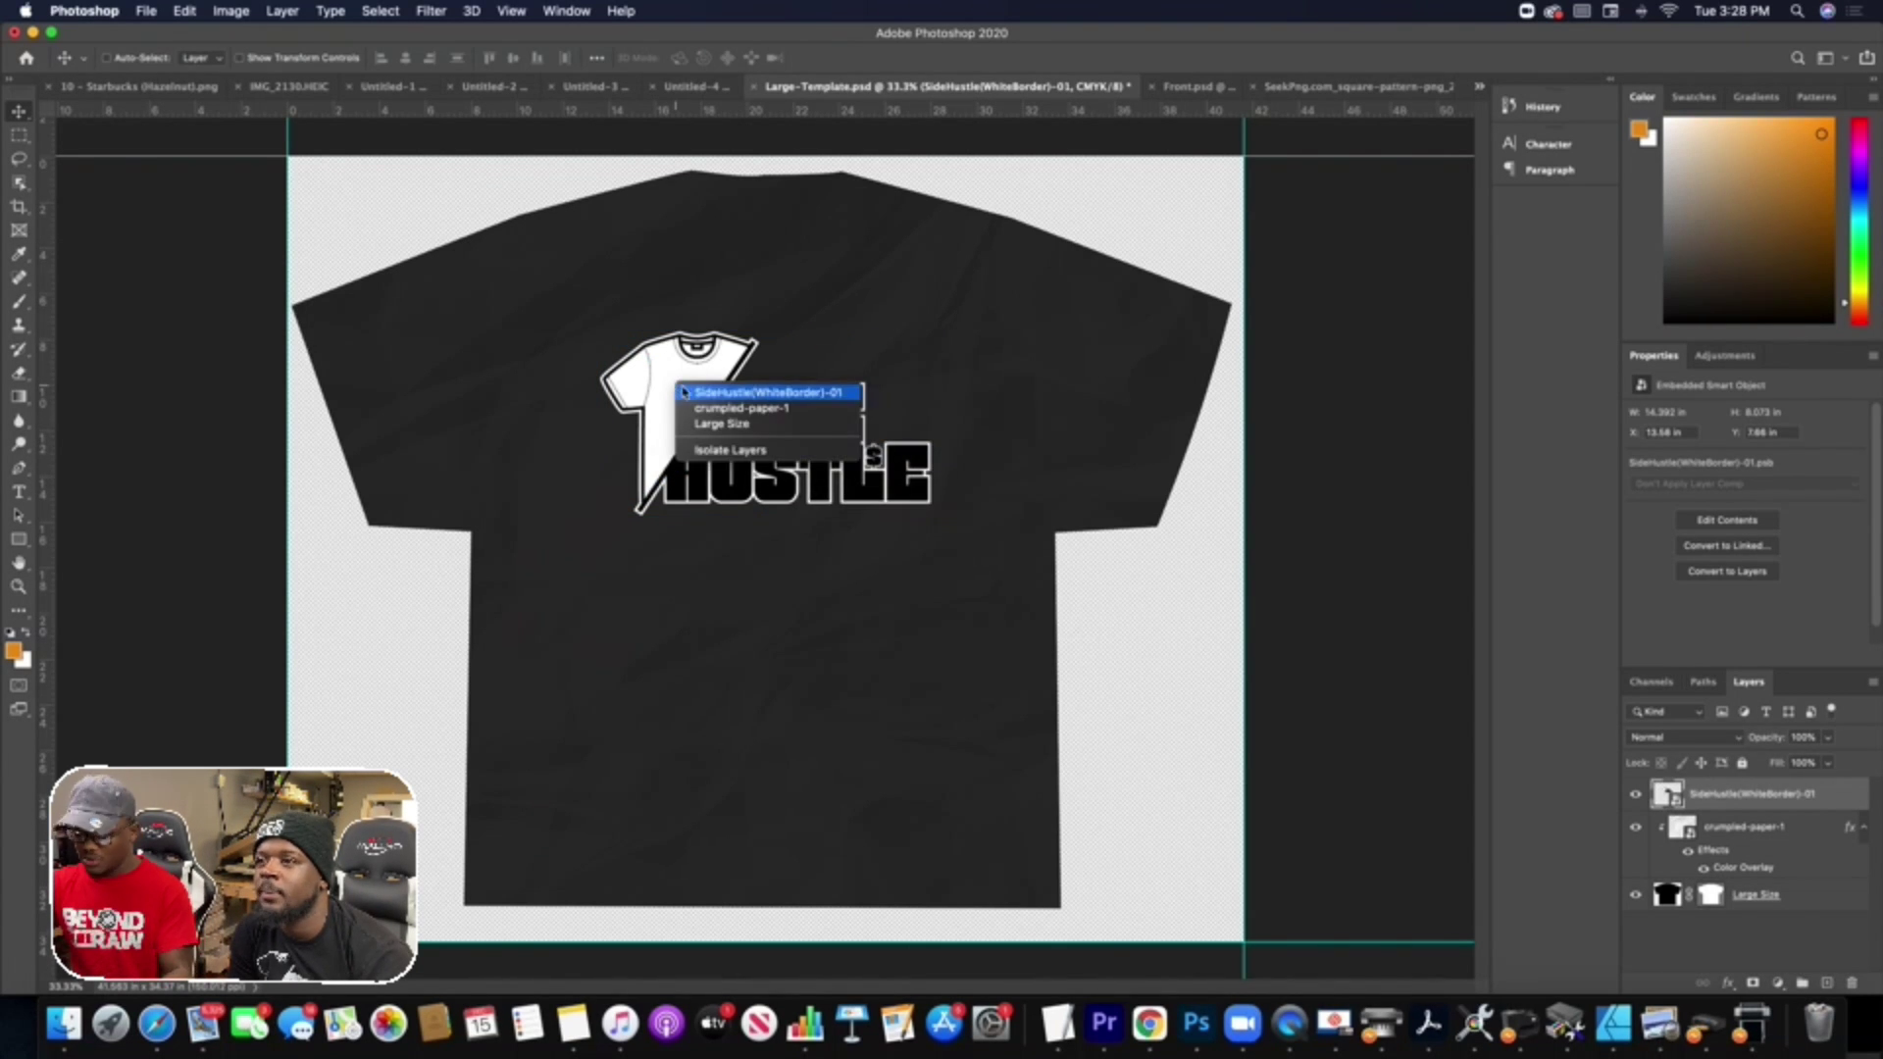
click(684, 391)
key(ctrl+t)
drag(932, 506, 859, 517)
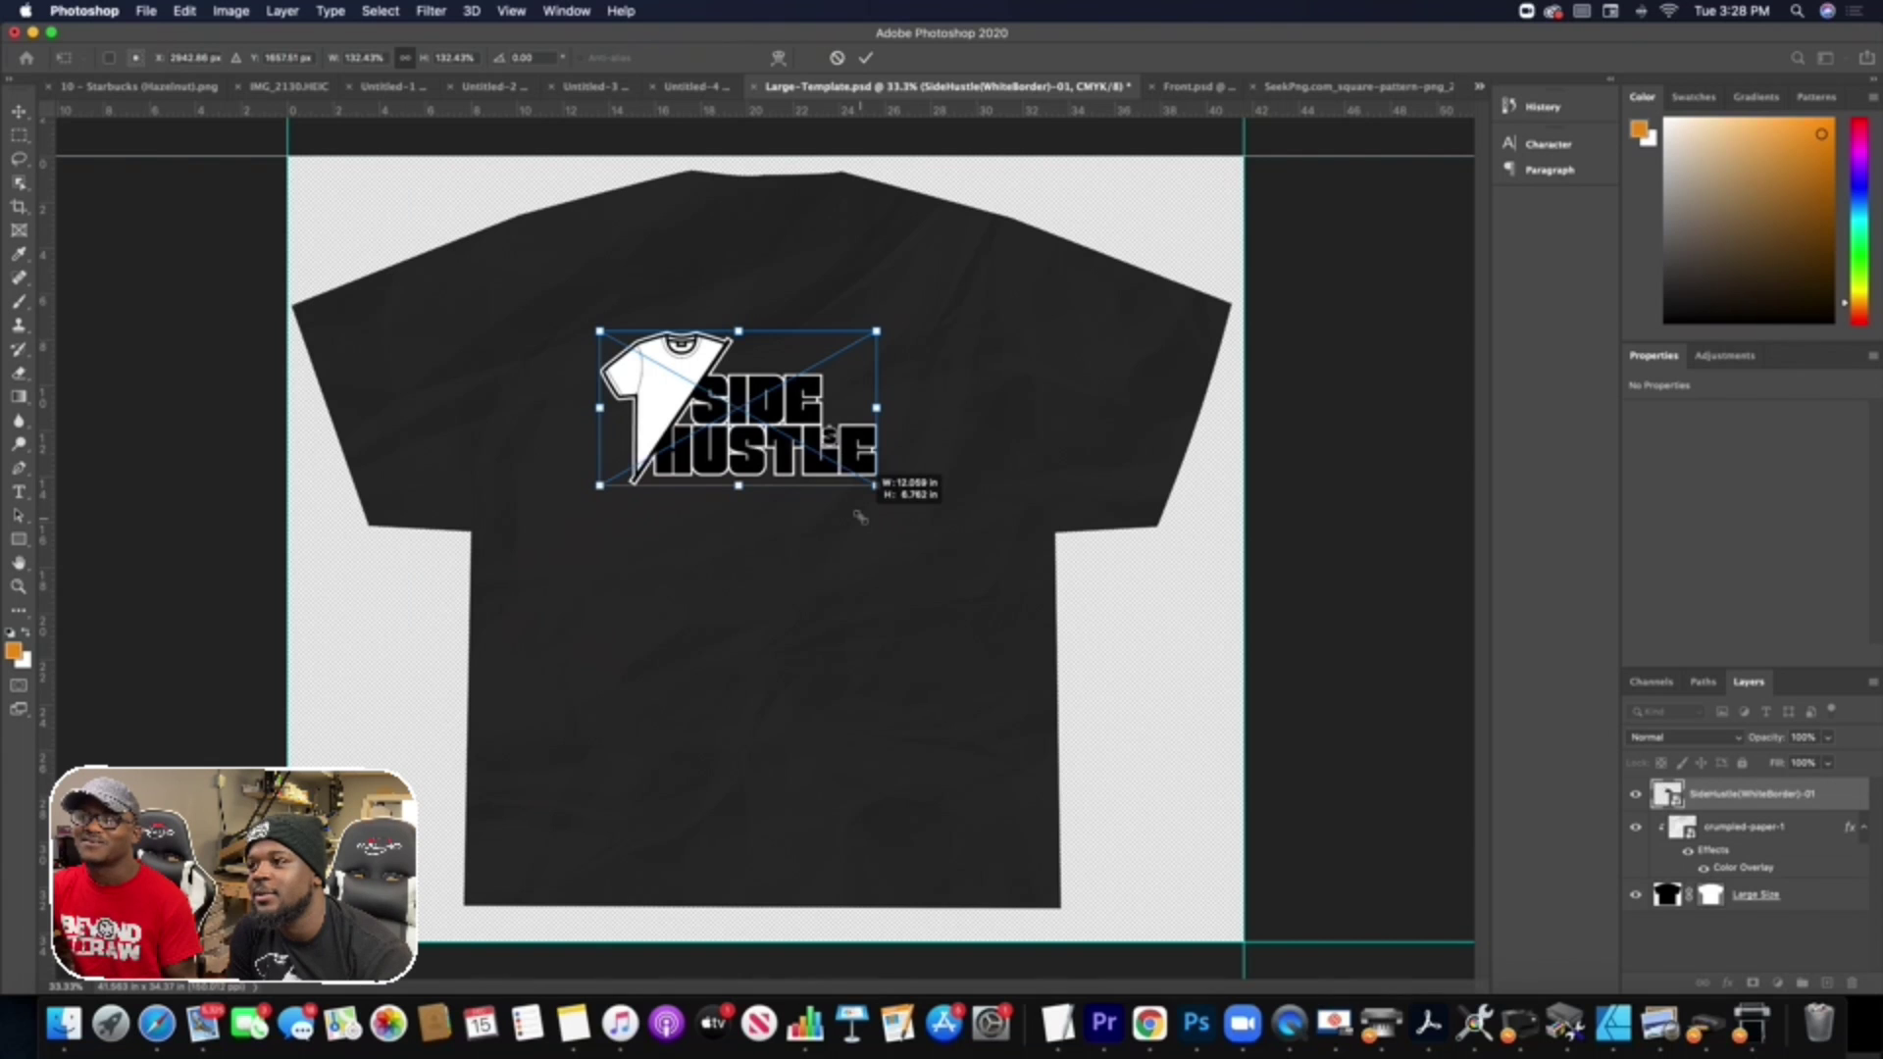
drag(860, 517, 860, 516)
drag(829, 432, 855, 433)
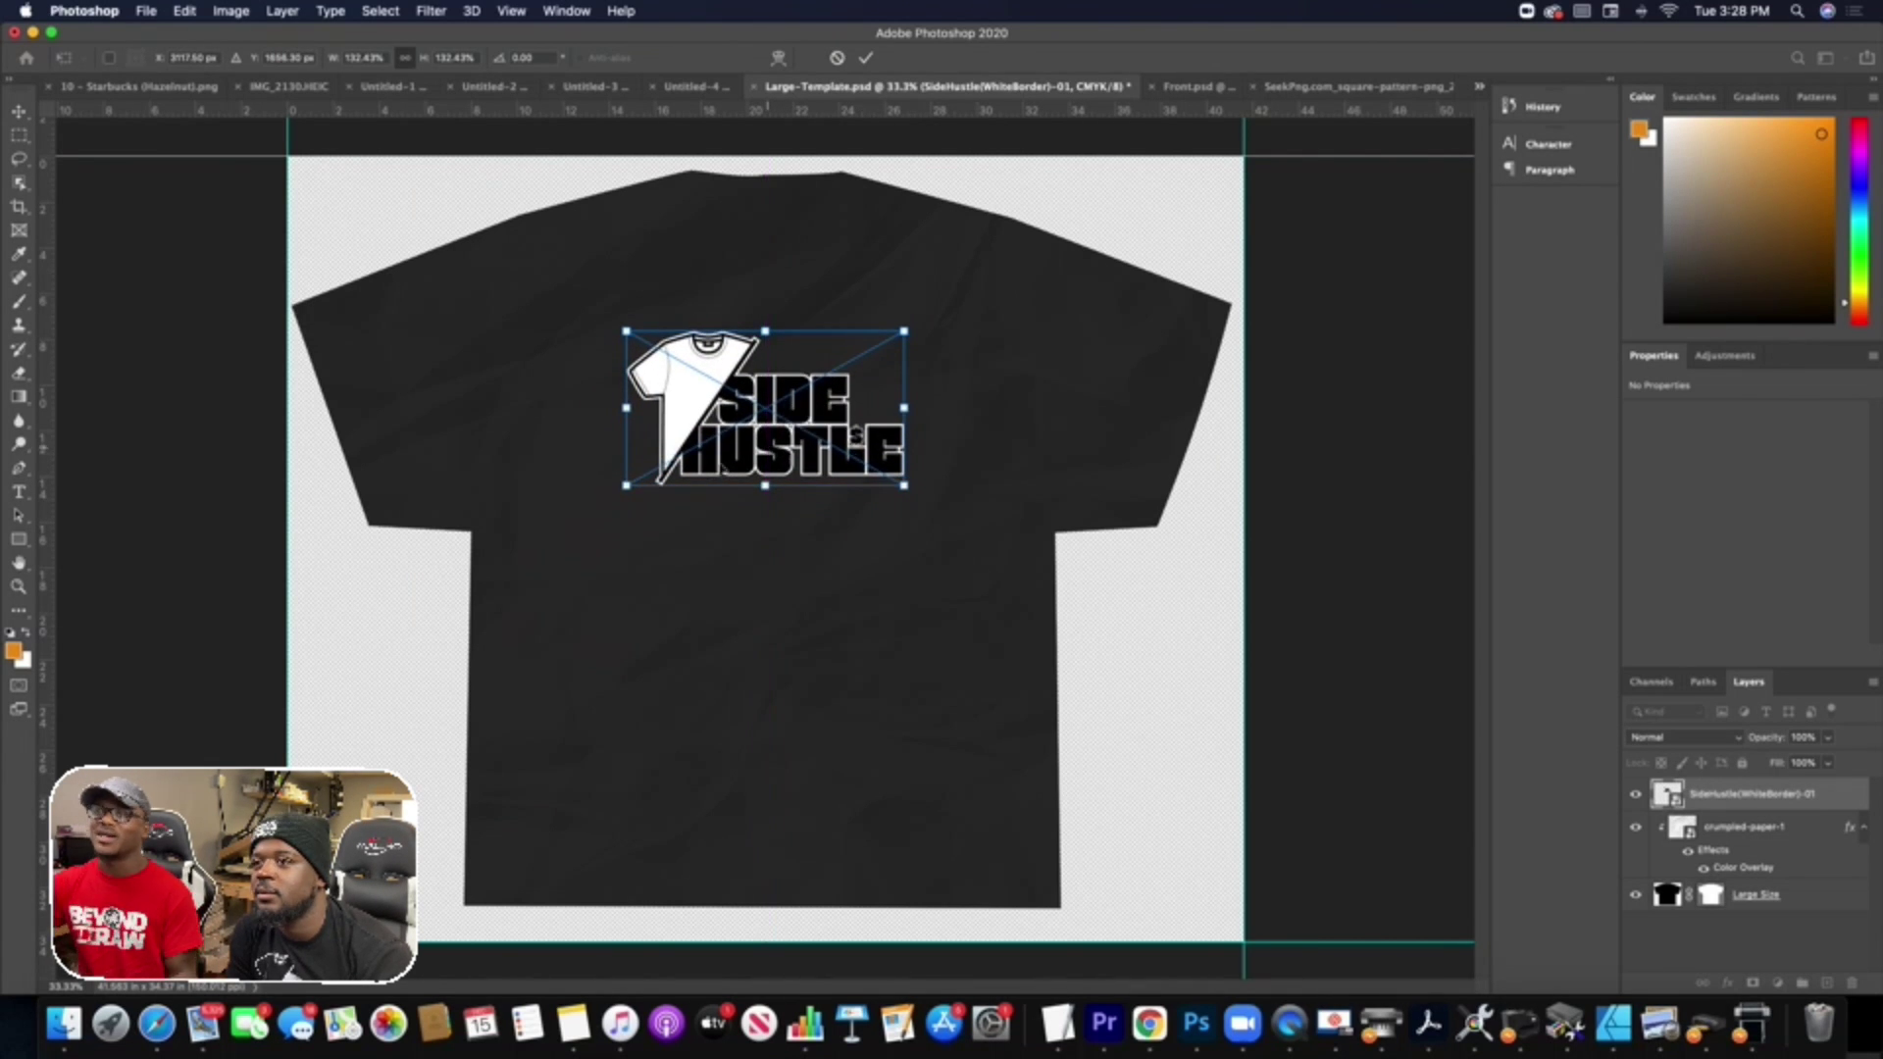
click(867, 57)
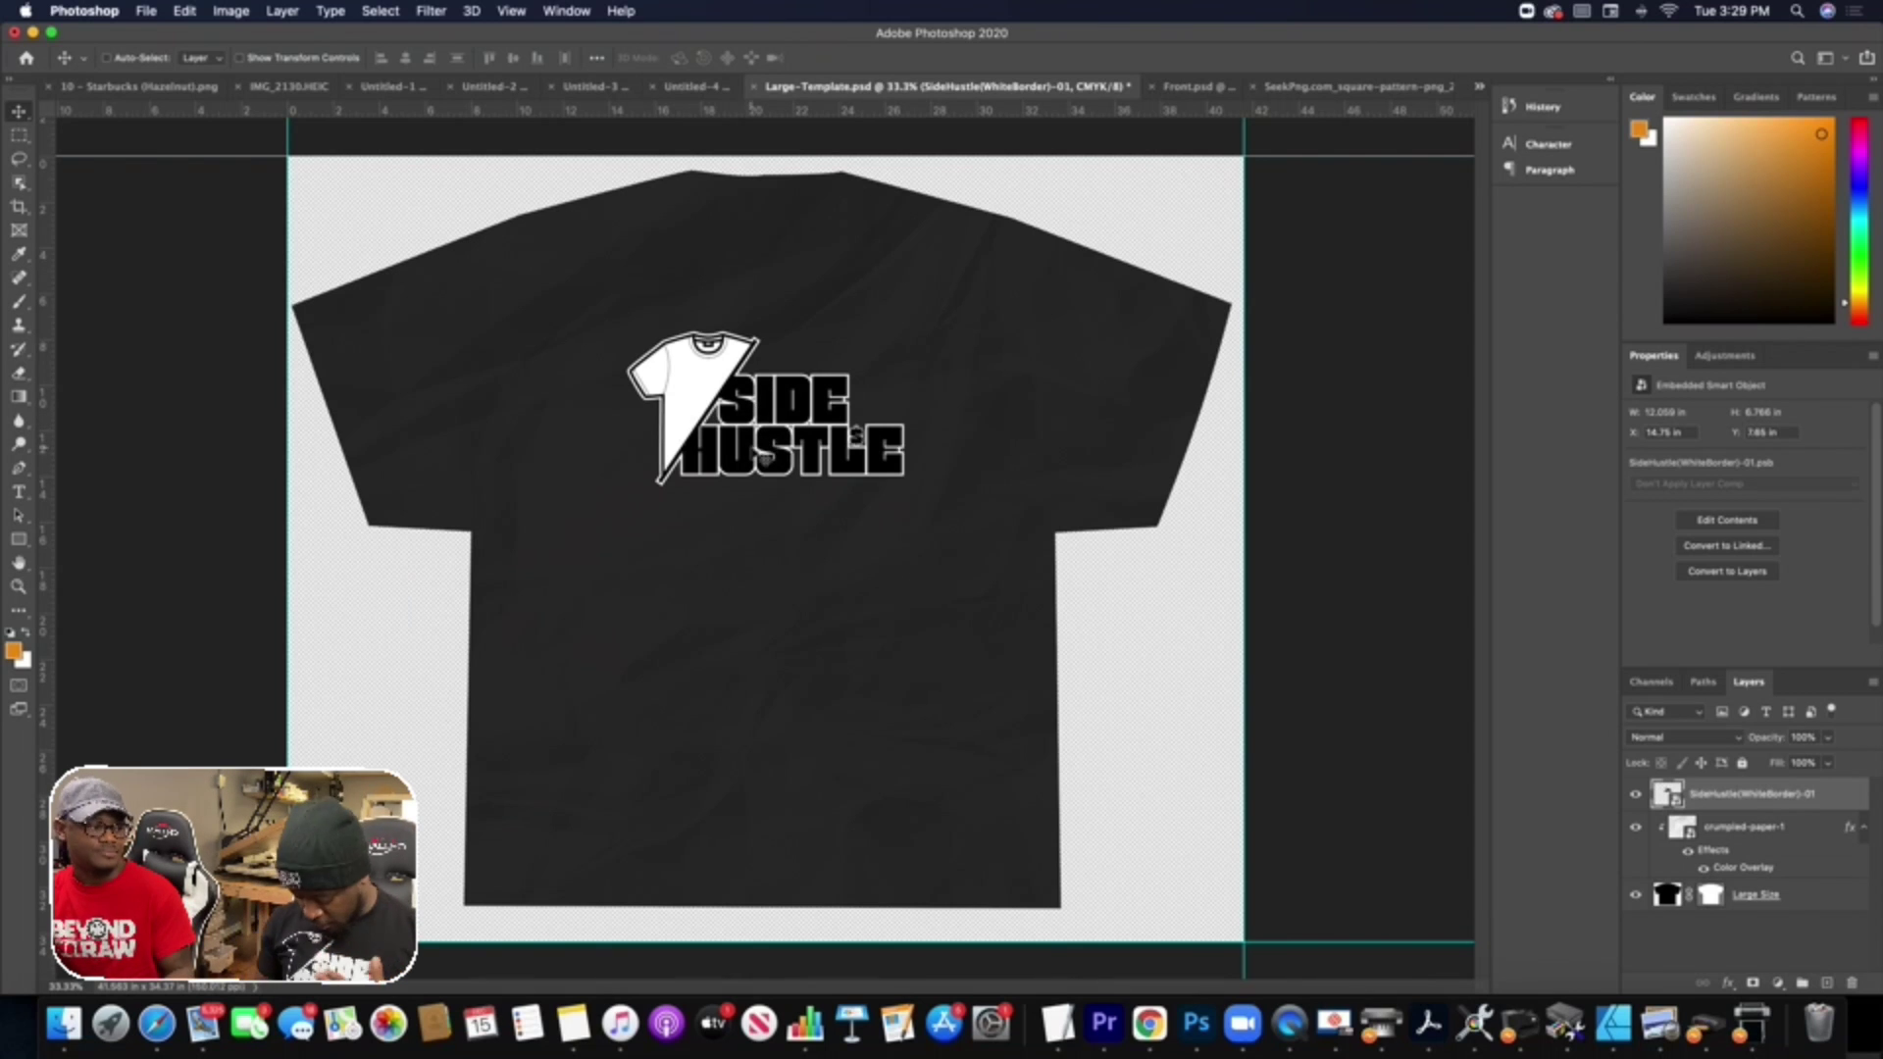
Raise the Side Hustle logo along the centre guide to X 14.75 in, Y 5.73 in.
right_click(743, 449)
click(739, 421)
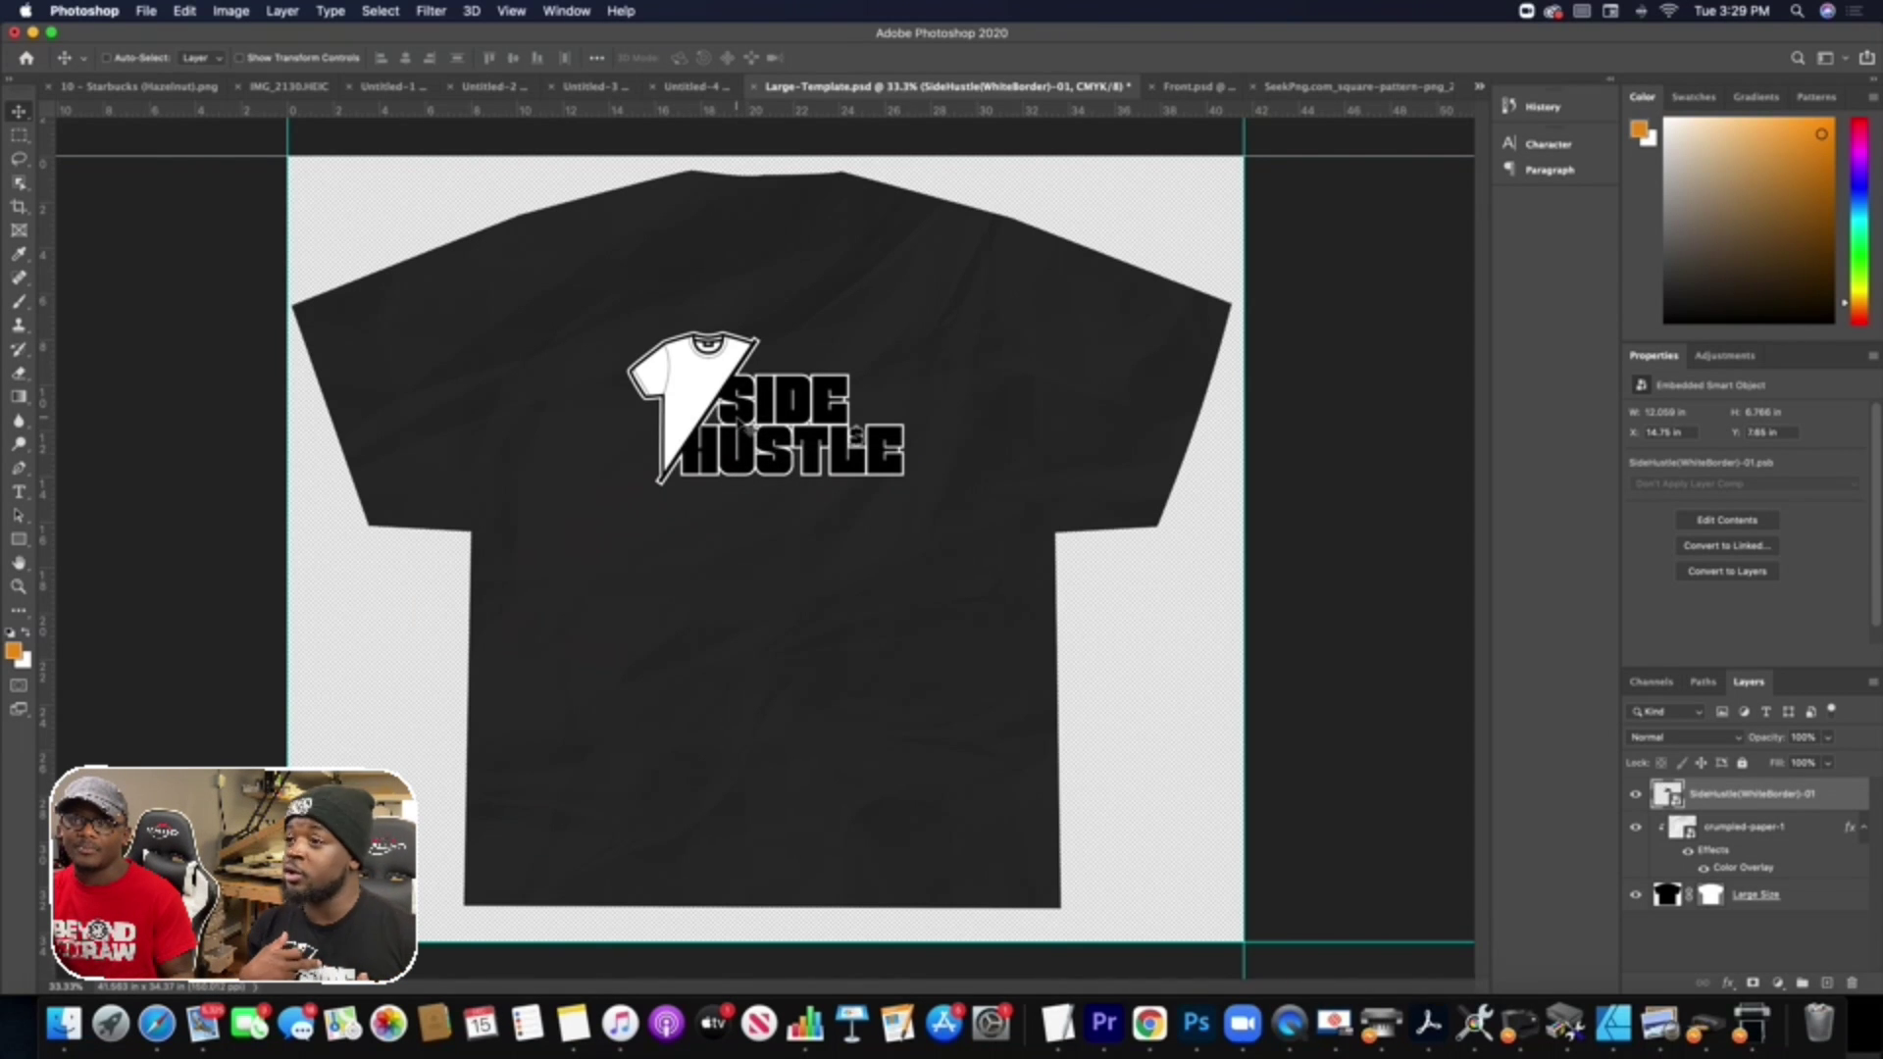
drag(739, 422, 740, 386)
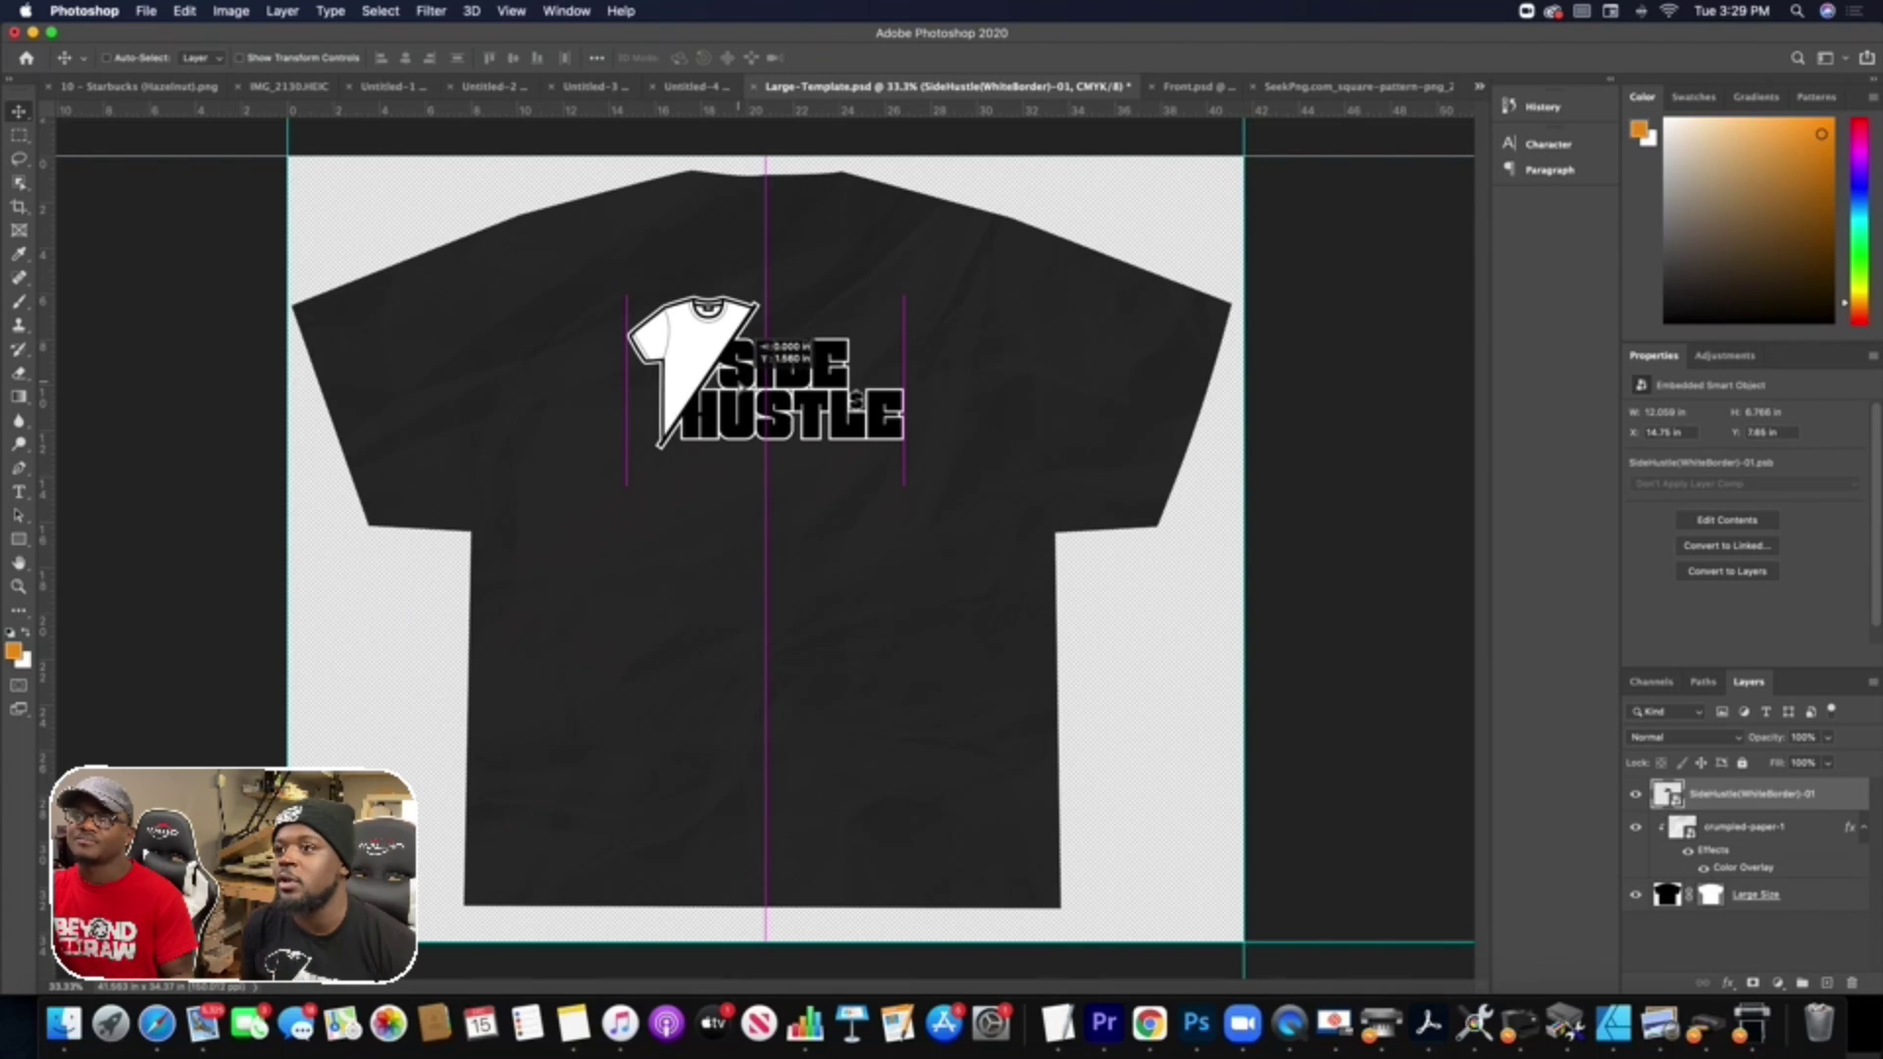
drag(739, 382, 739, 374)
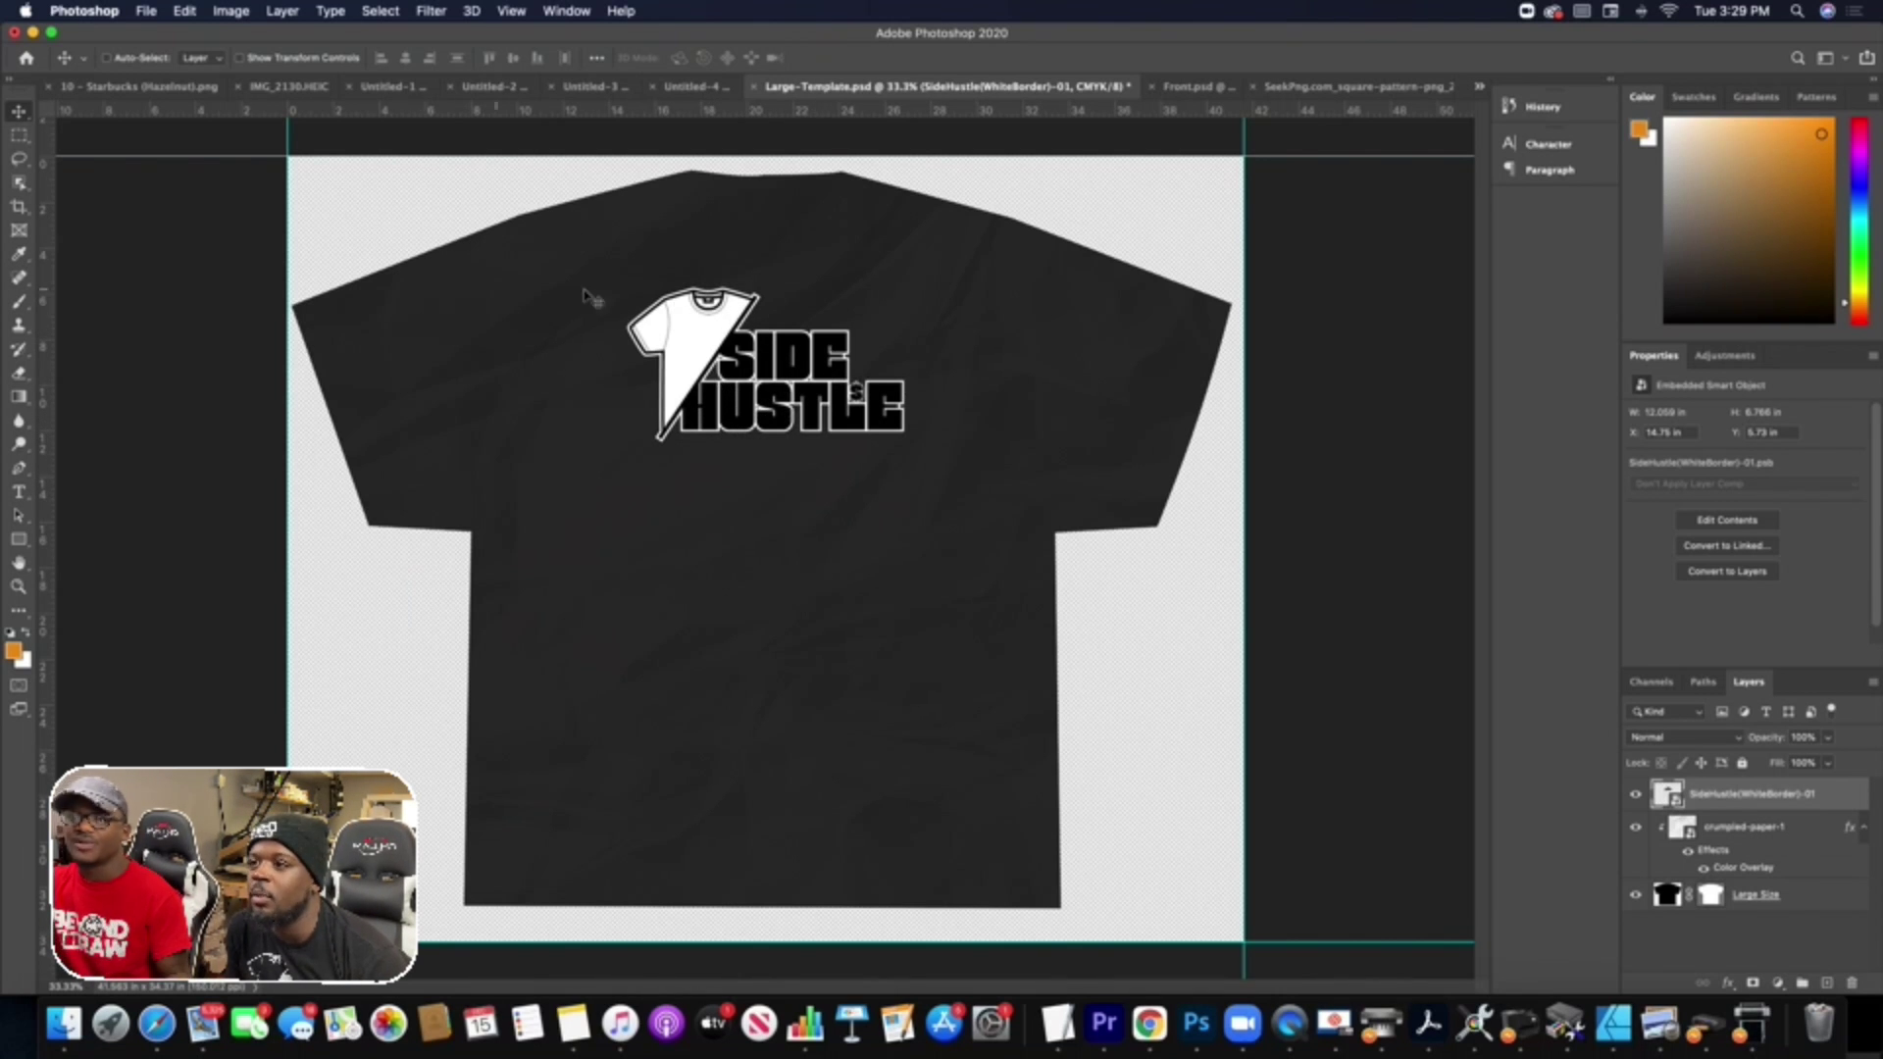
Place the square diamond-pattern PNG as an embedded image and put its layer below the logo.
click(145, 11)
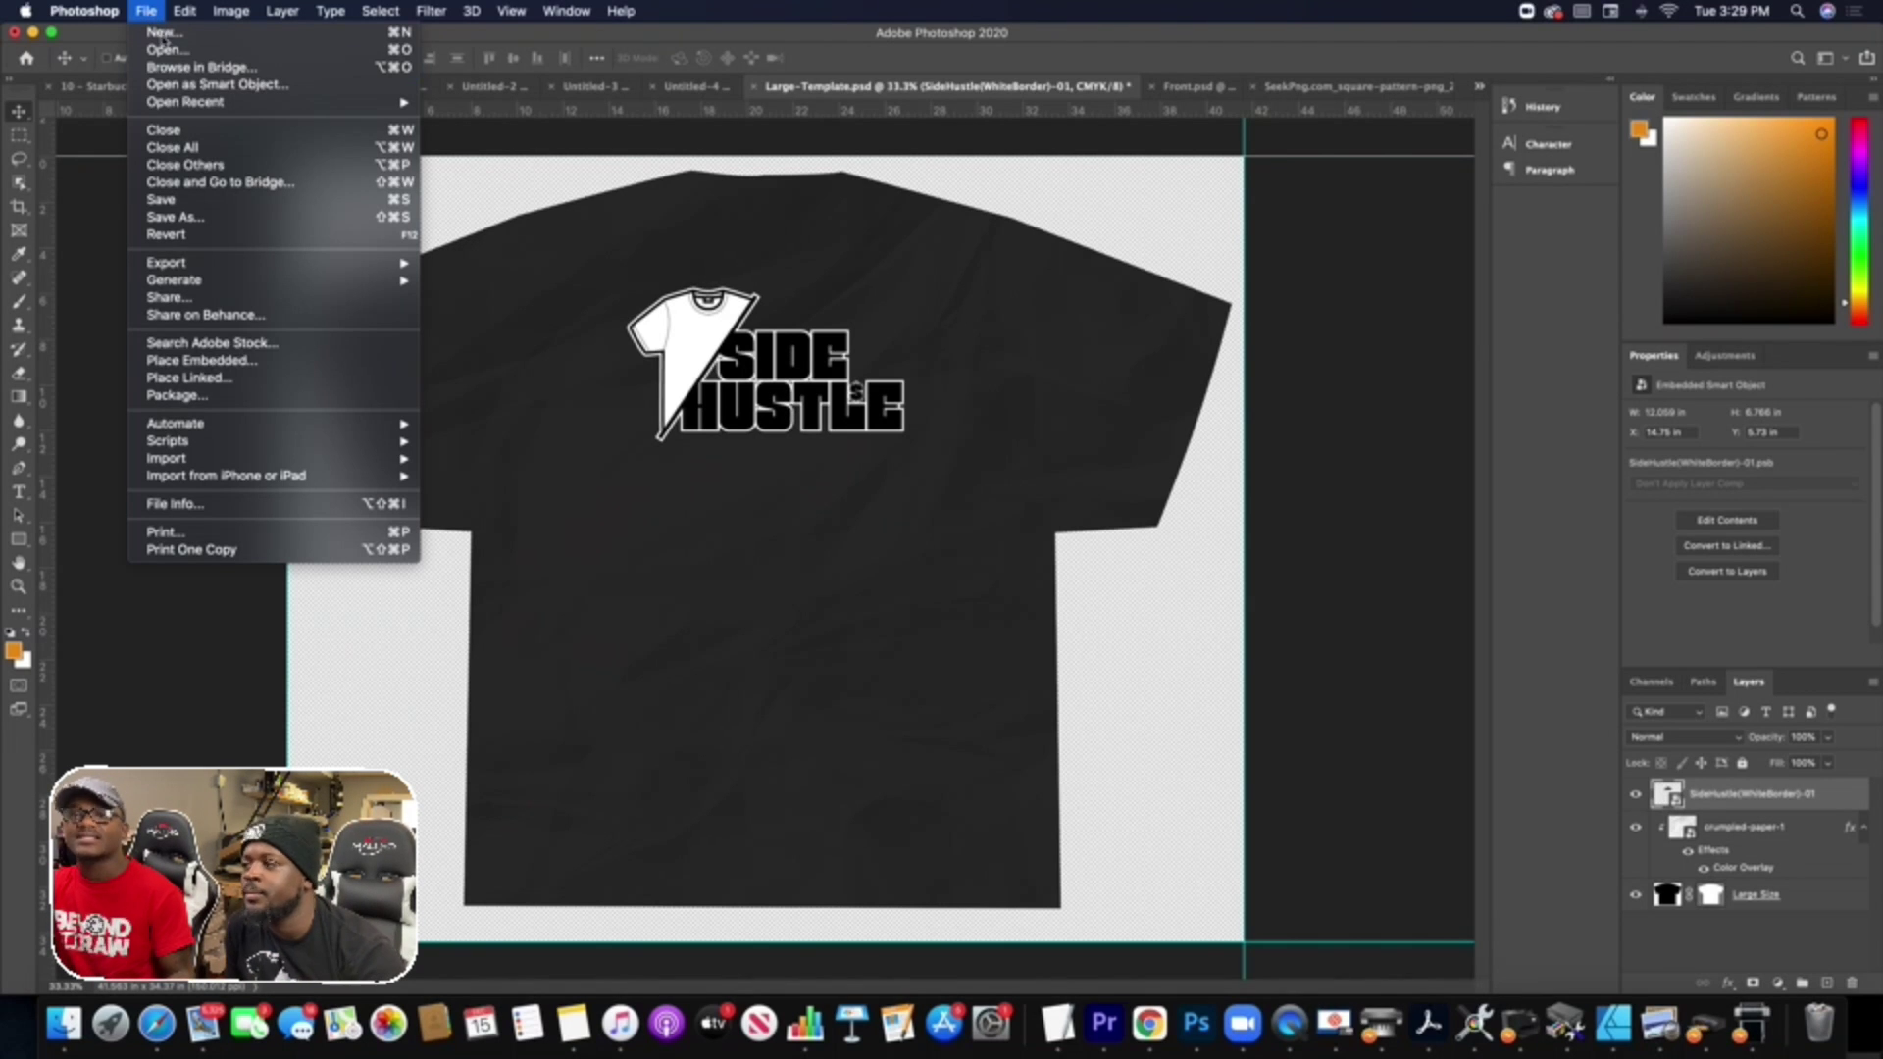
click(201, 360)
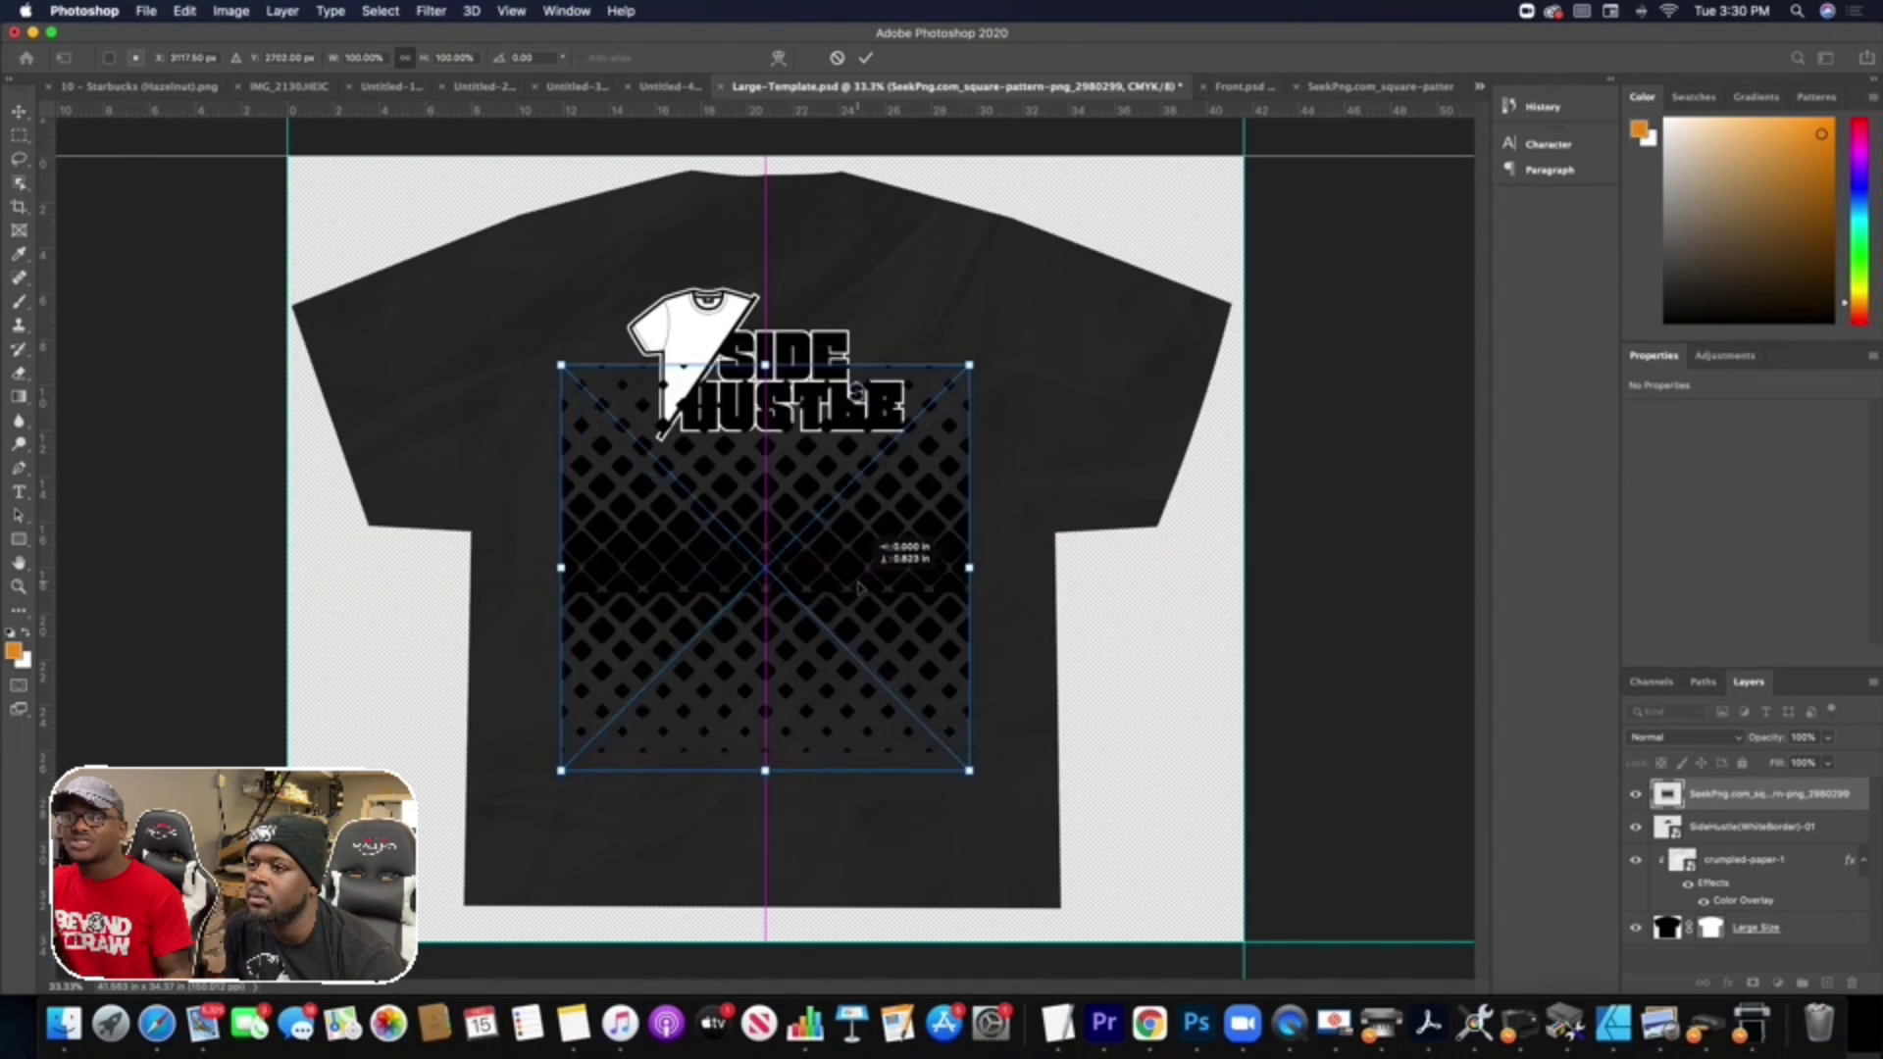
mouse_move(857, 586)
mouse_down()
mouse_move(859, 525)
mouse_move(856, 554)
mouse_up()
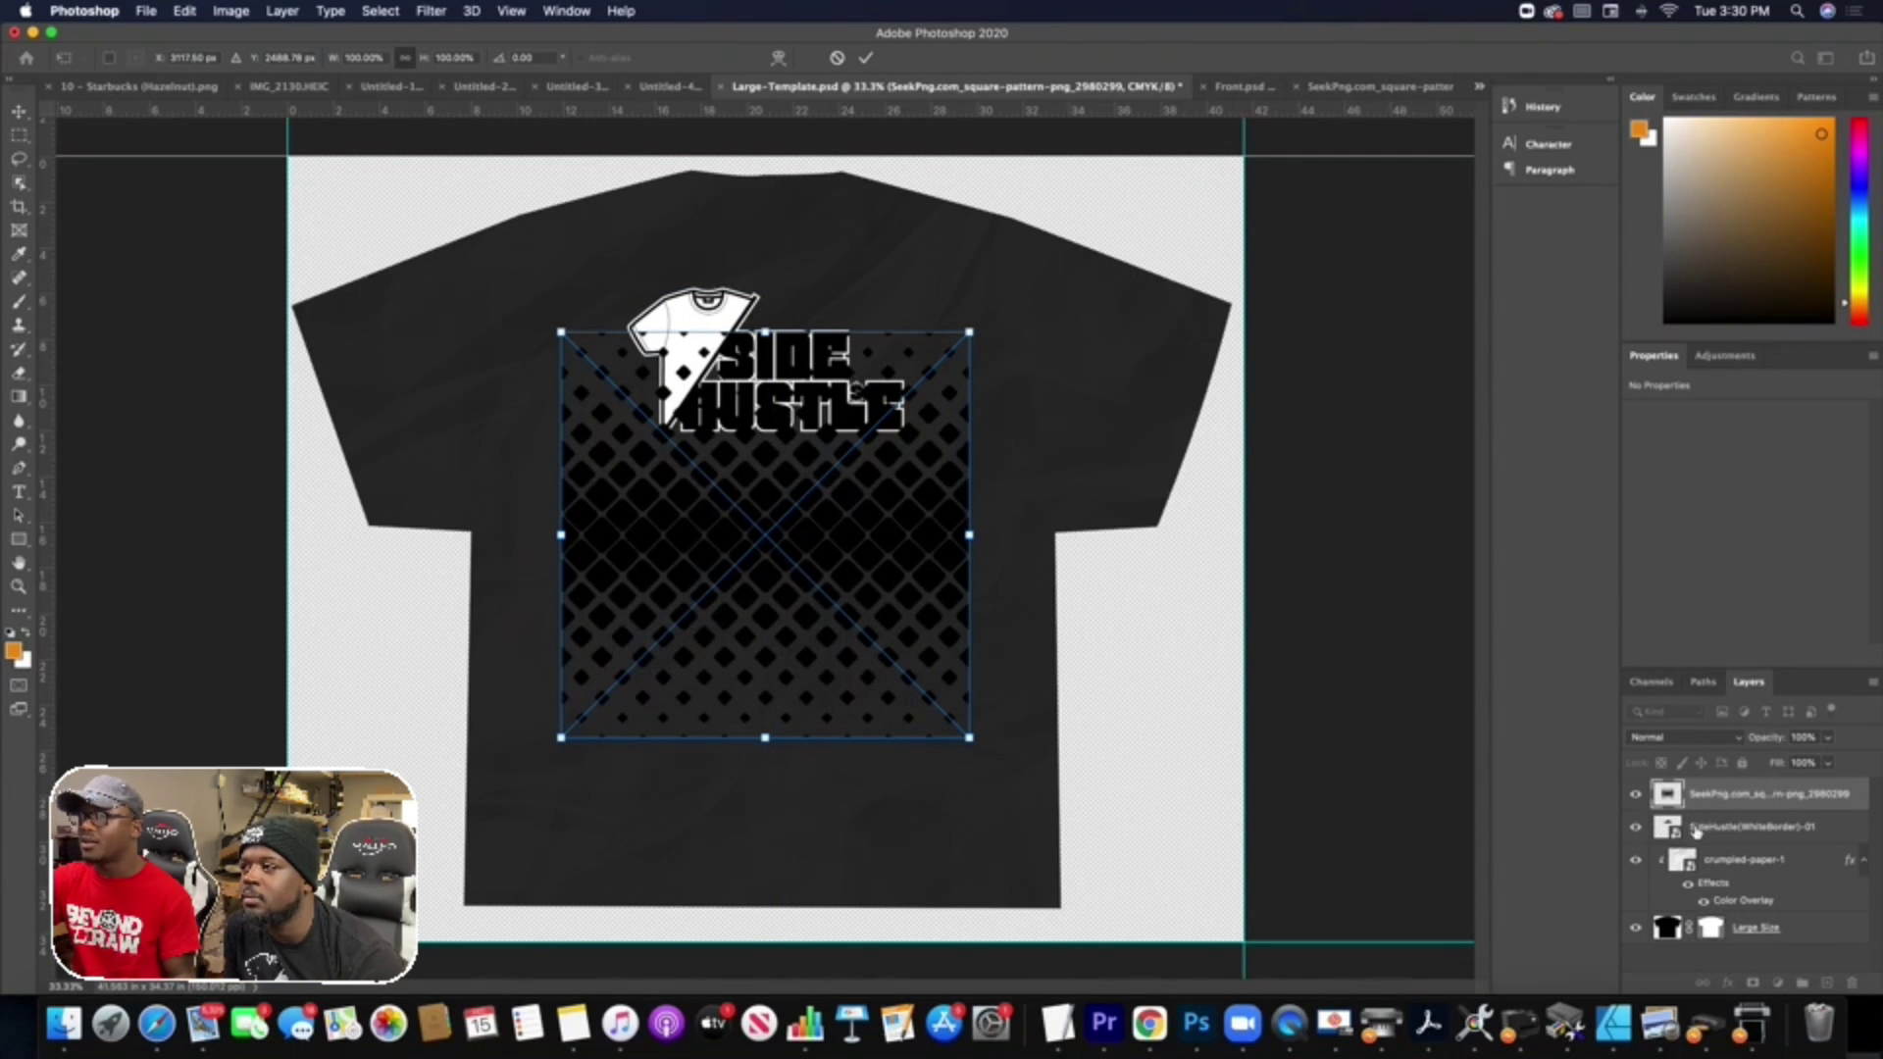
click(1747, 804)
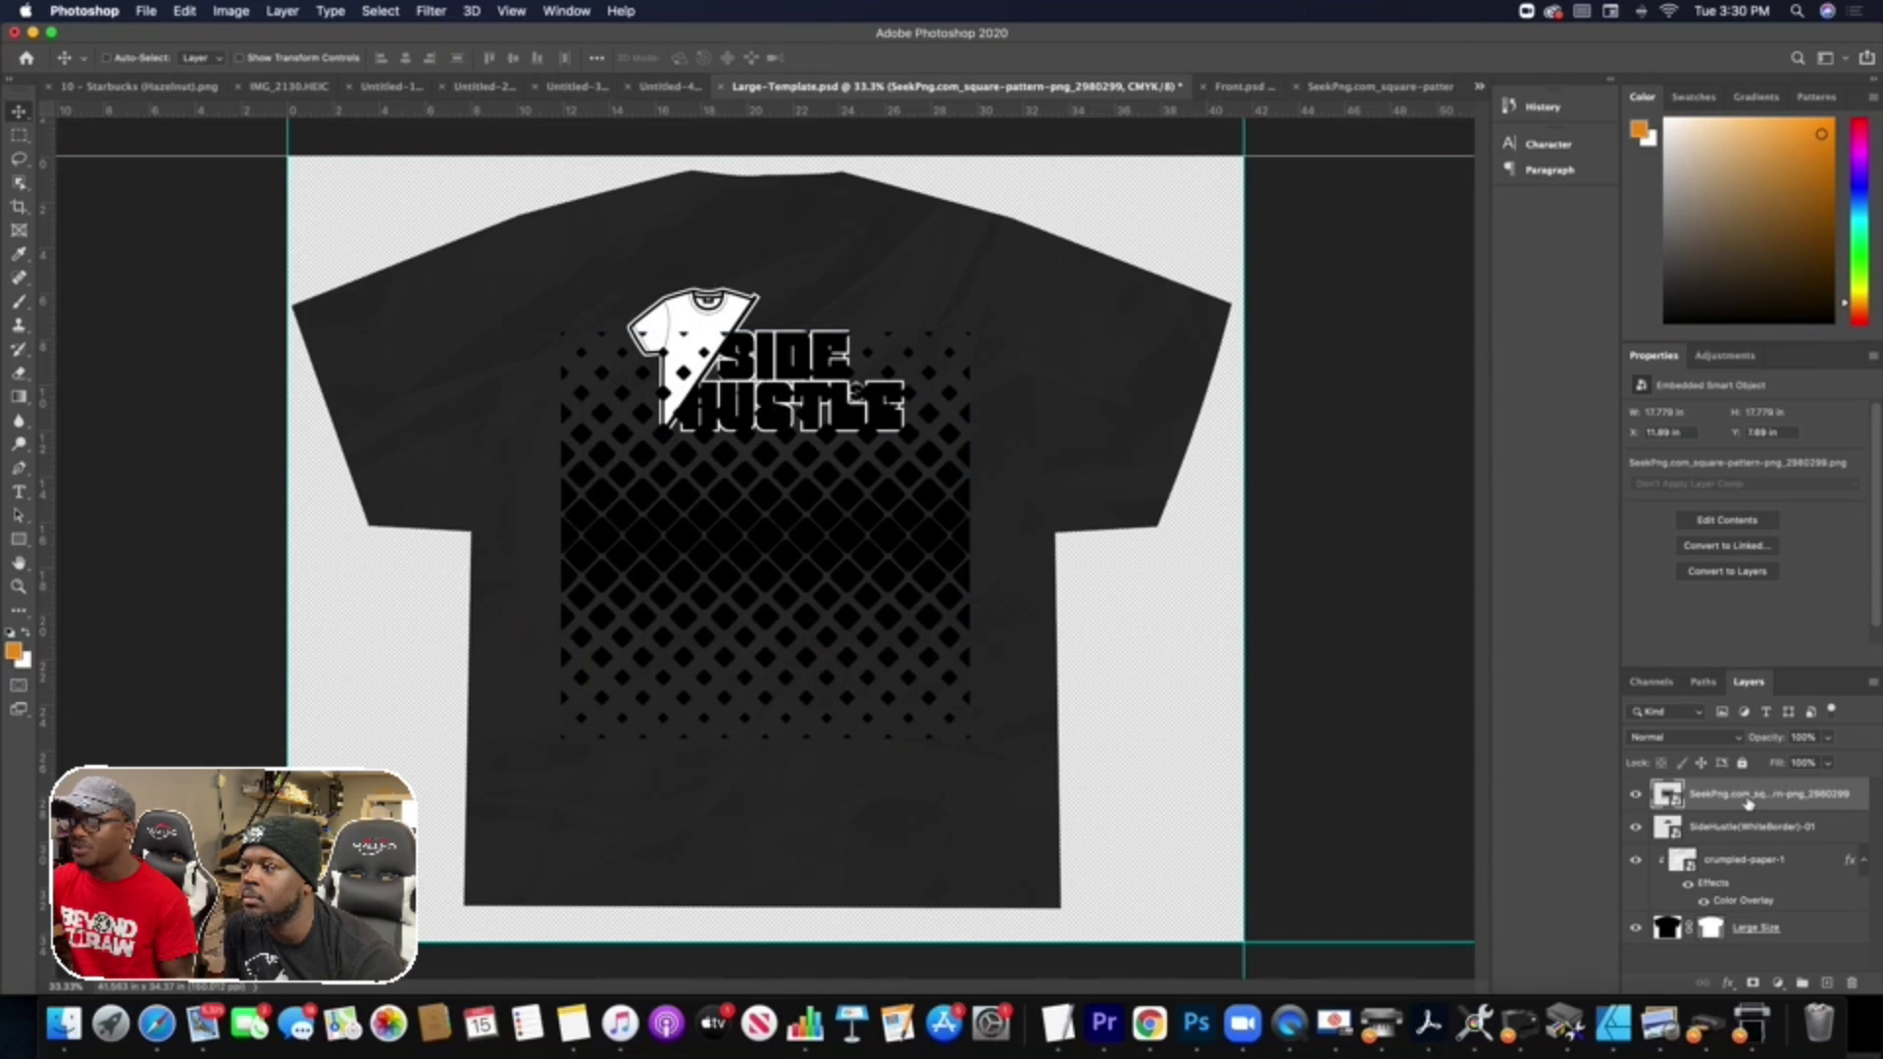
drag(1747, 804, 1737, 845)
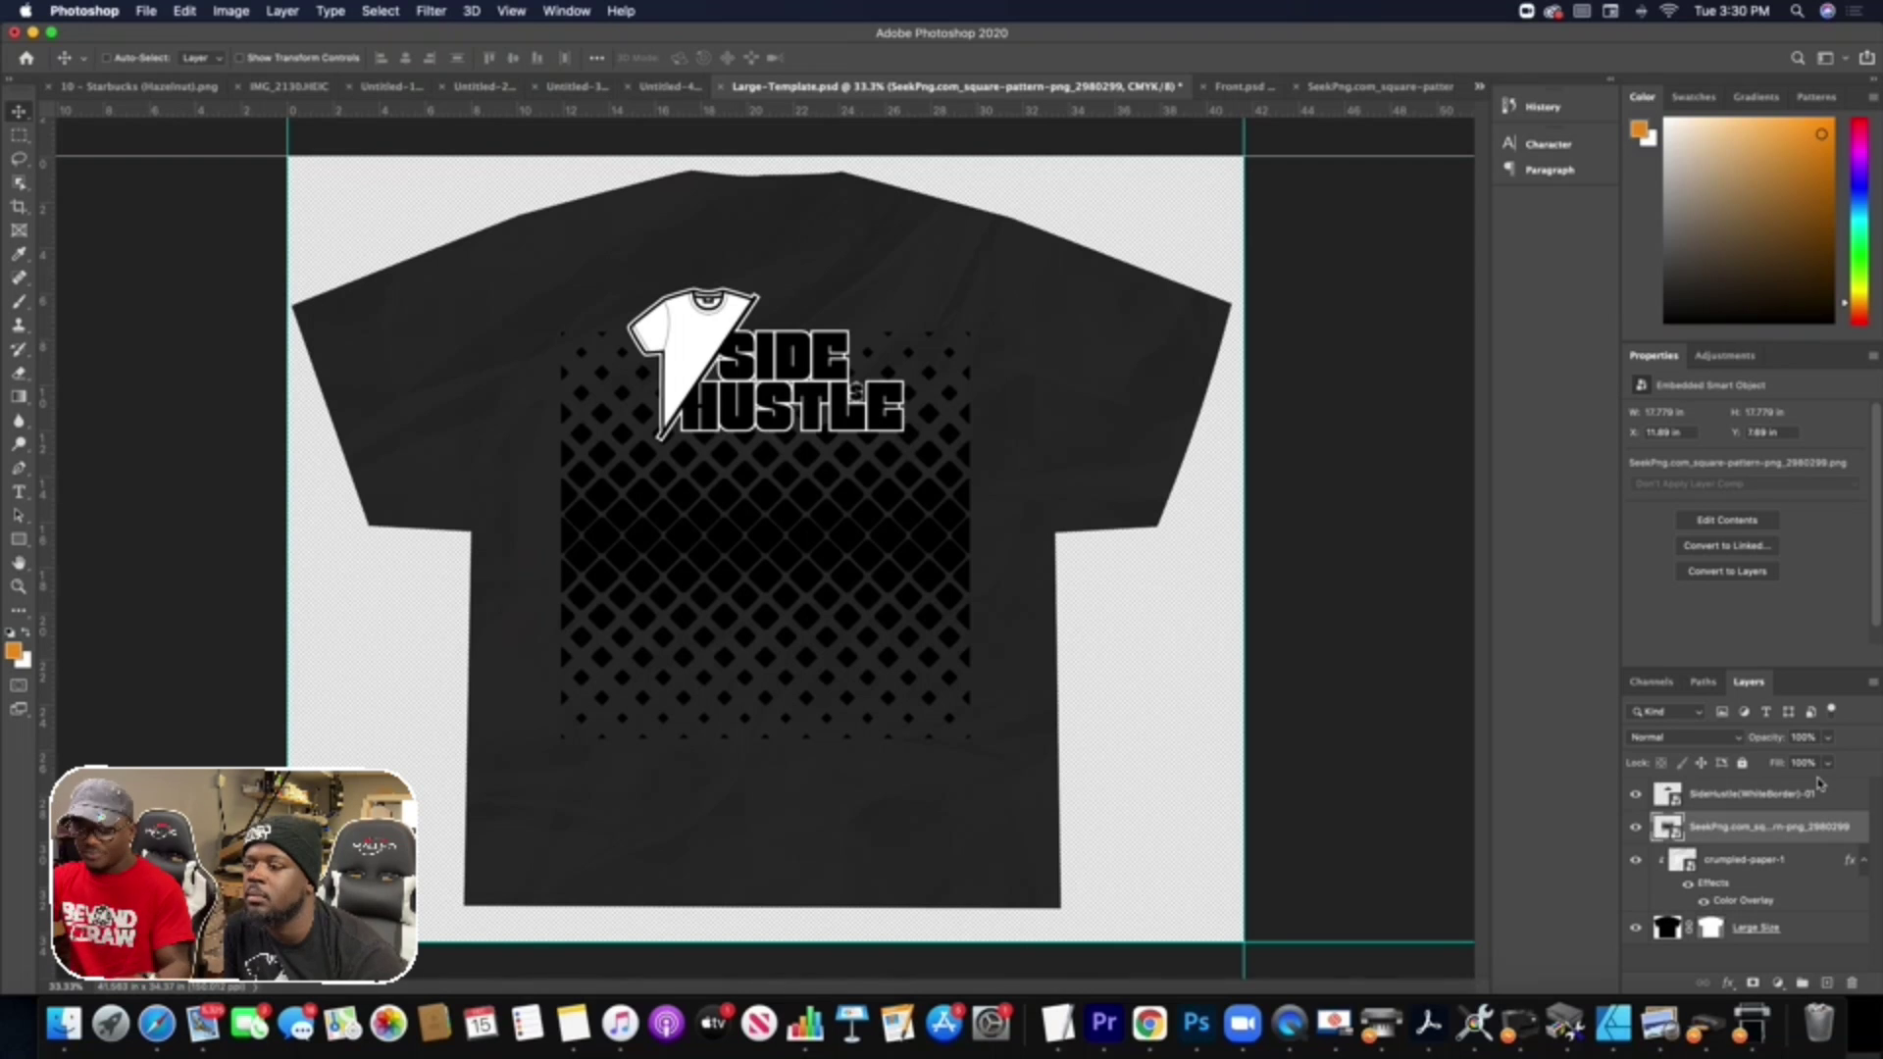
Scale the diamond pattern to 233% and move it down over the shirt.
key(super+t)
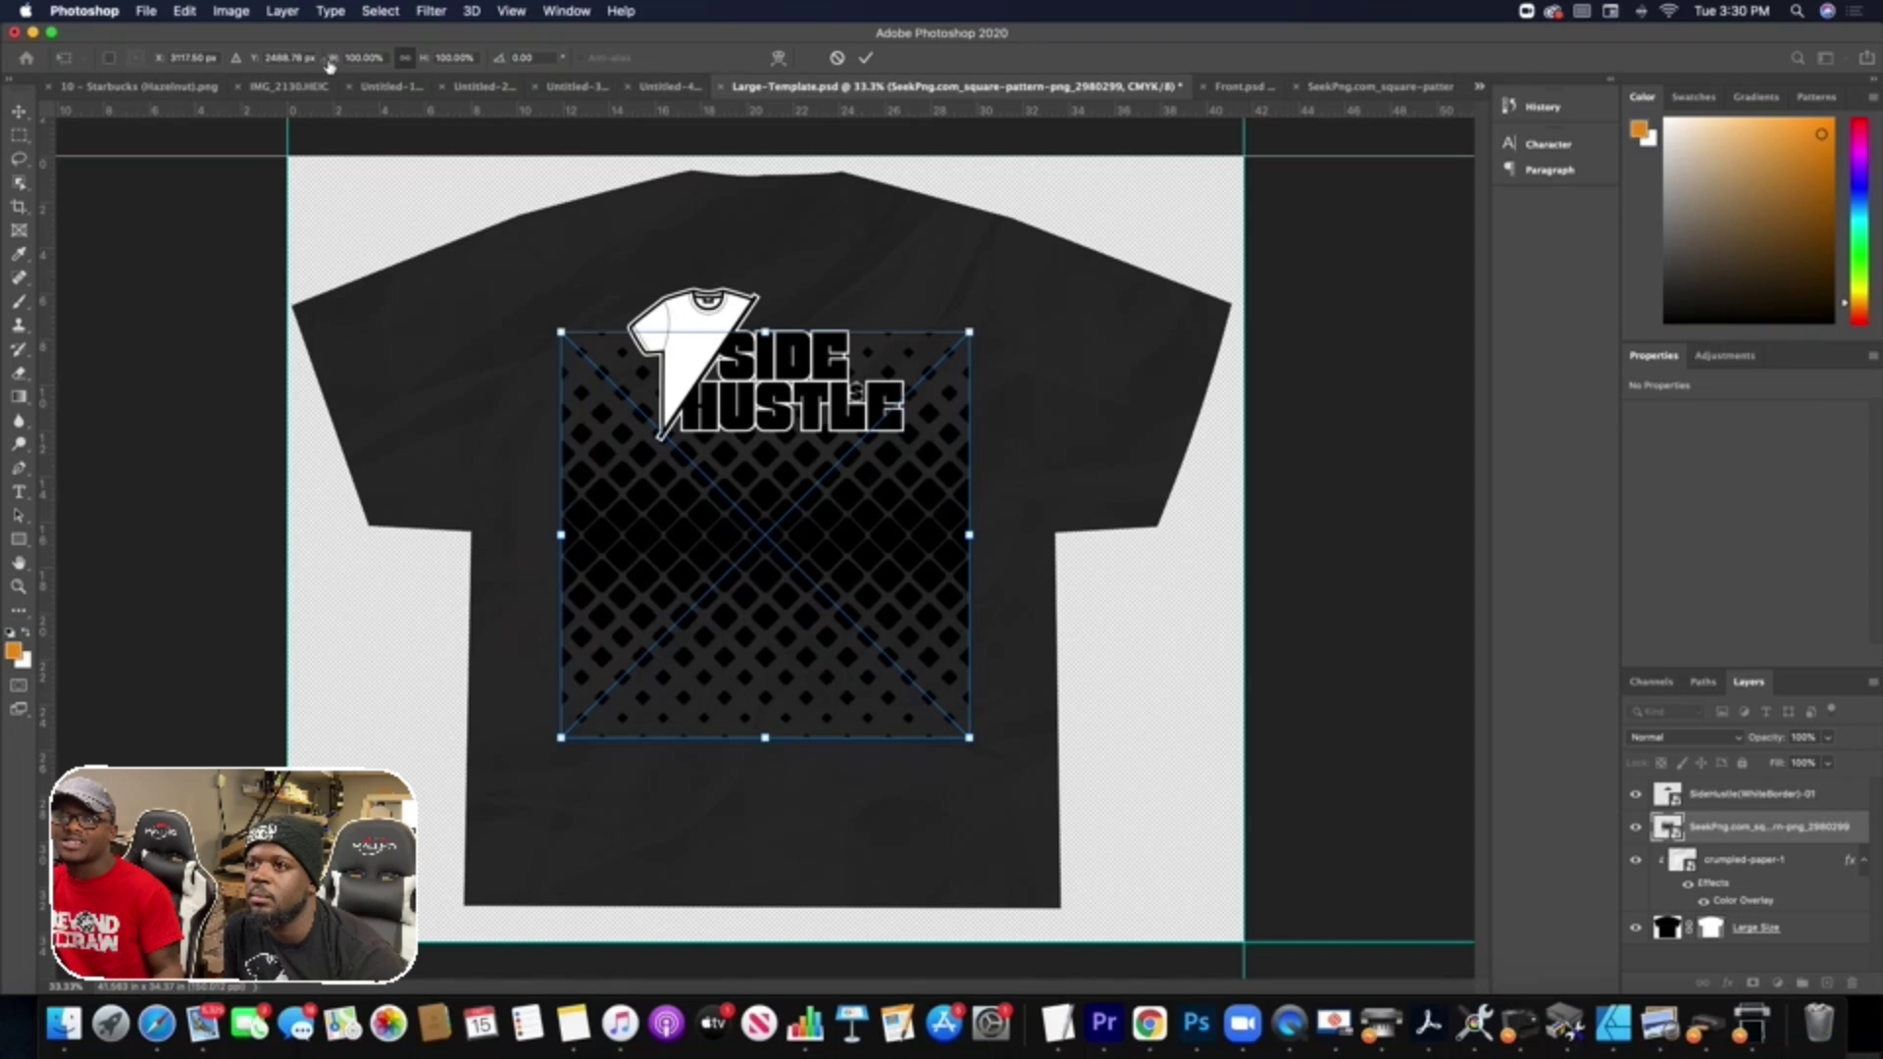
drag(333, 64, 453, 72)
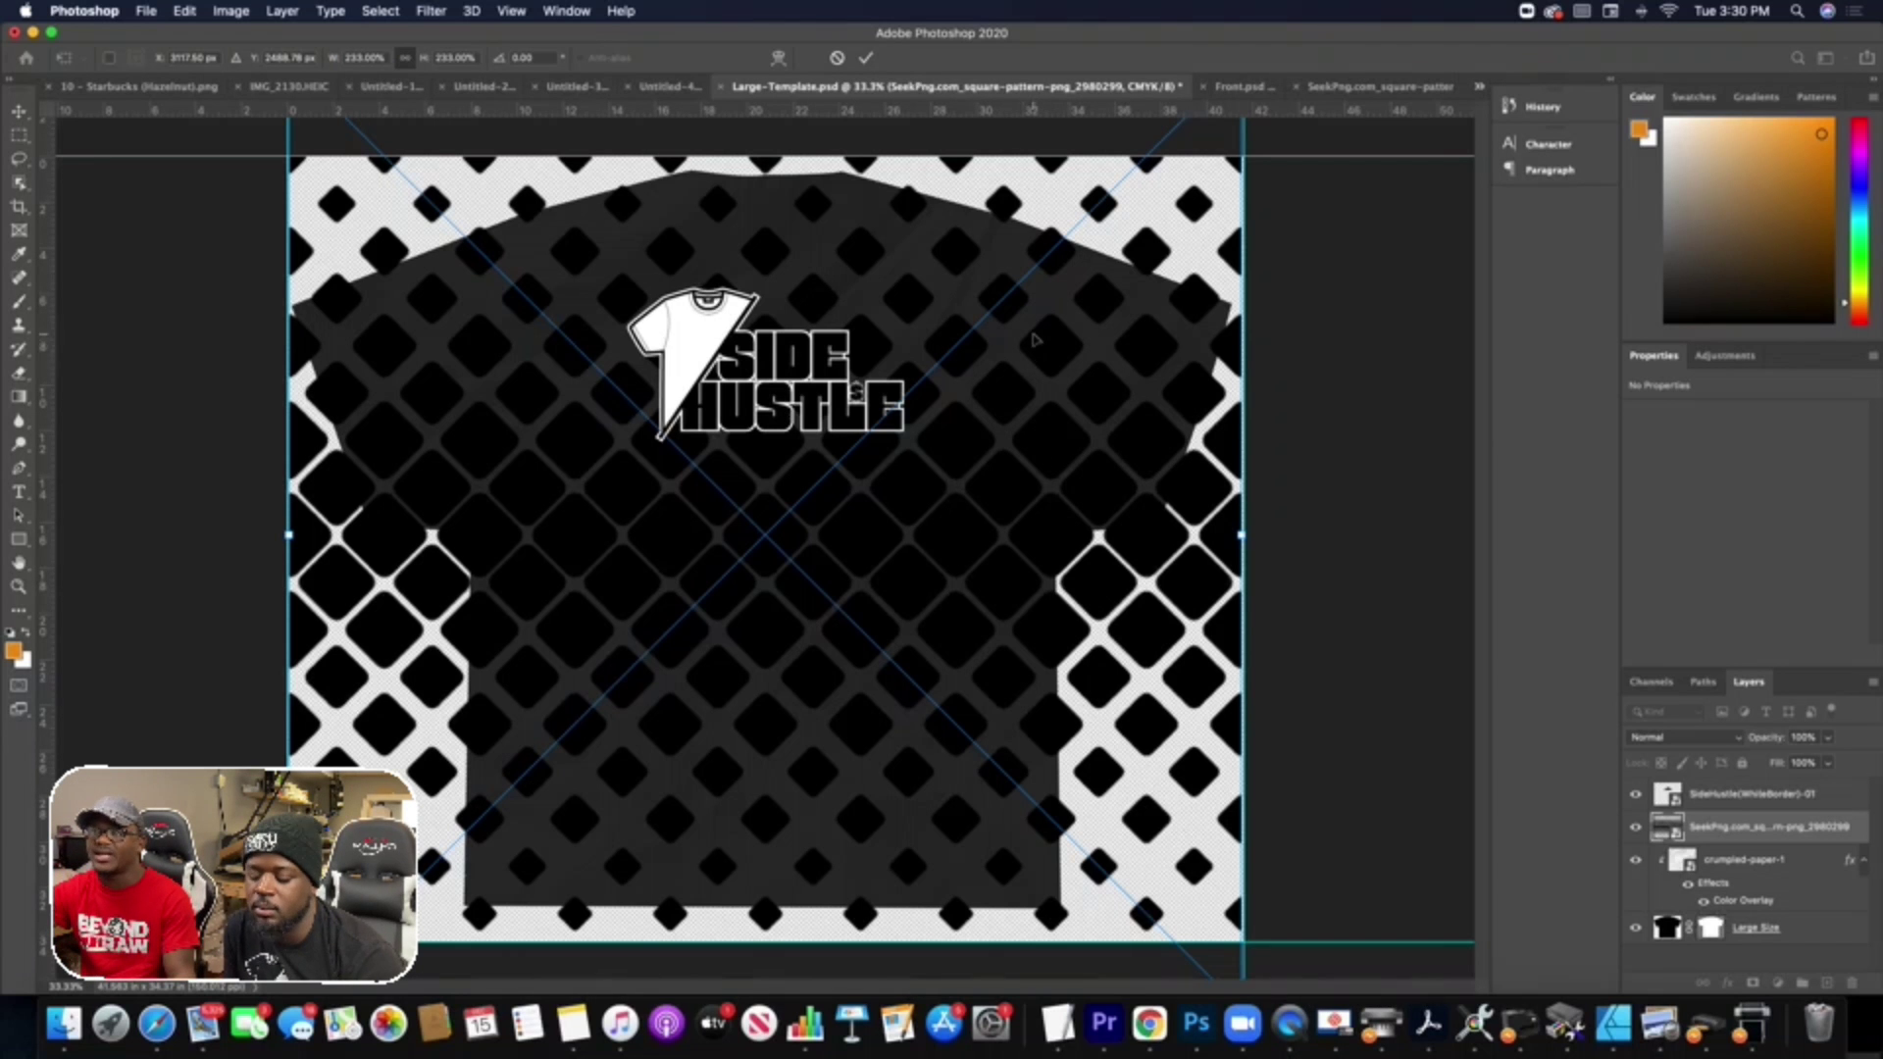
drag(1037, 345, 1040, 436)
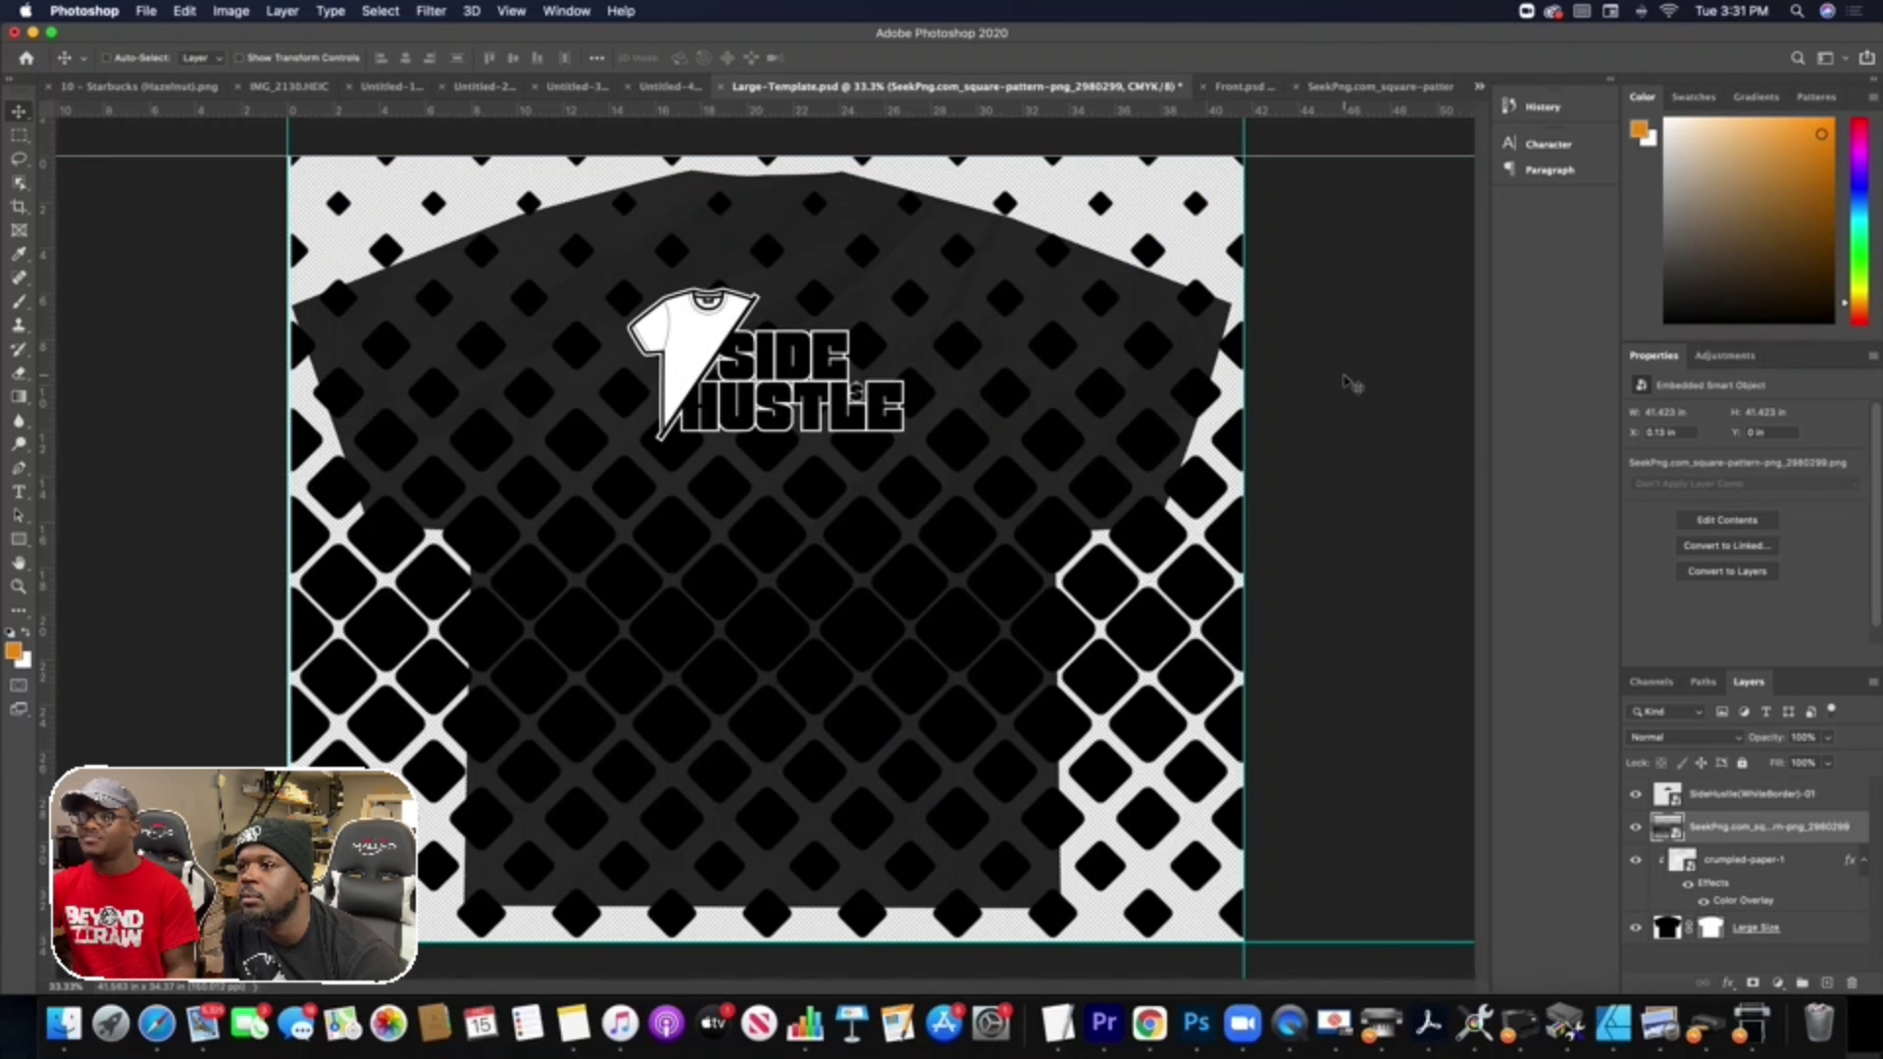
Clip the diamond pattern to the shirt layer and align it at X 0 in, Y 0 in.
right_click(1740, 826)
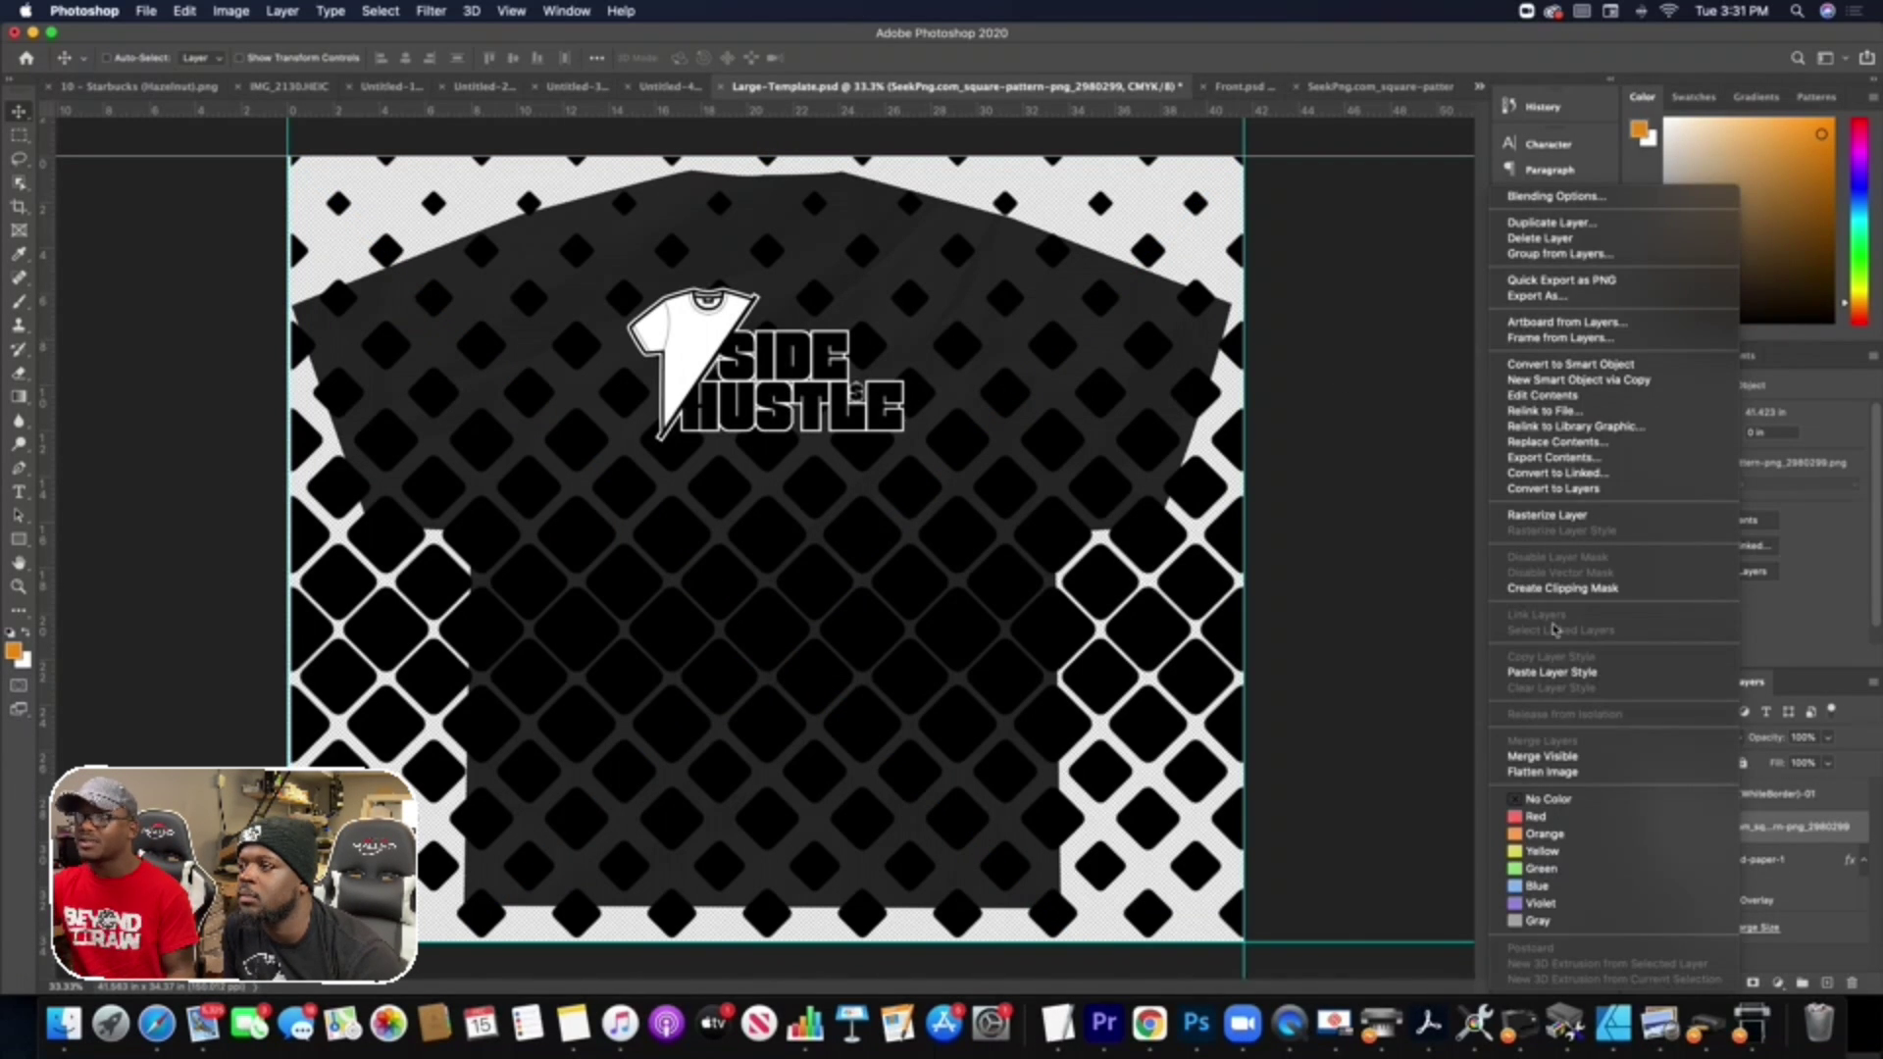
click(1562, 590)
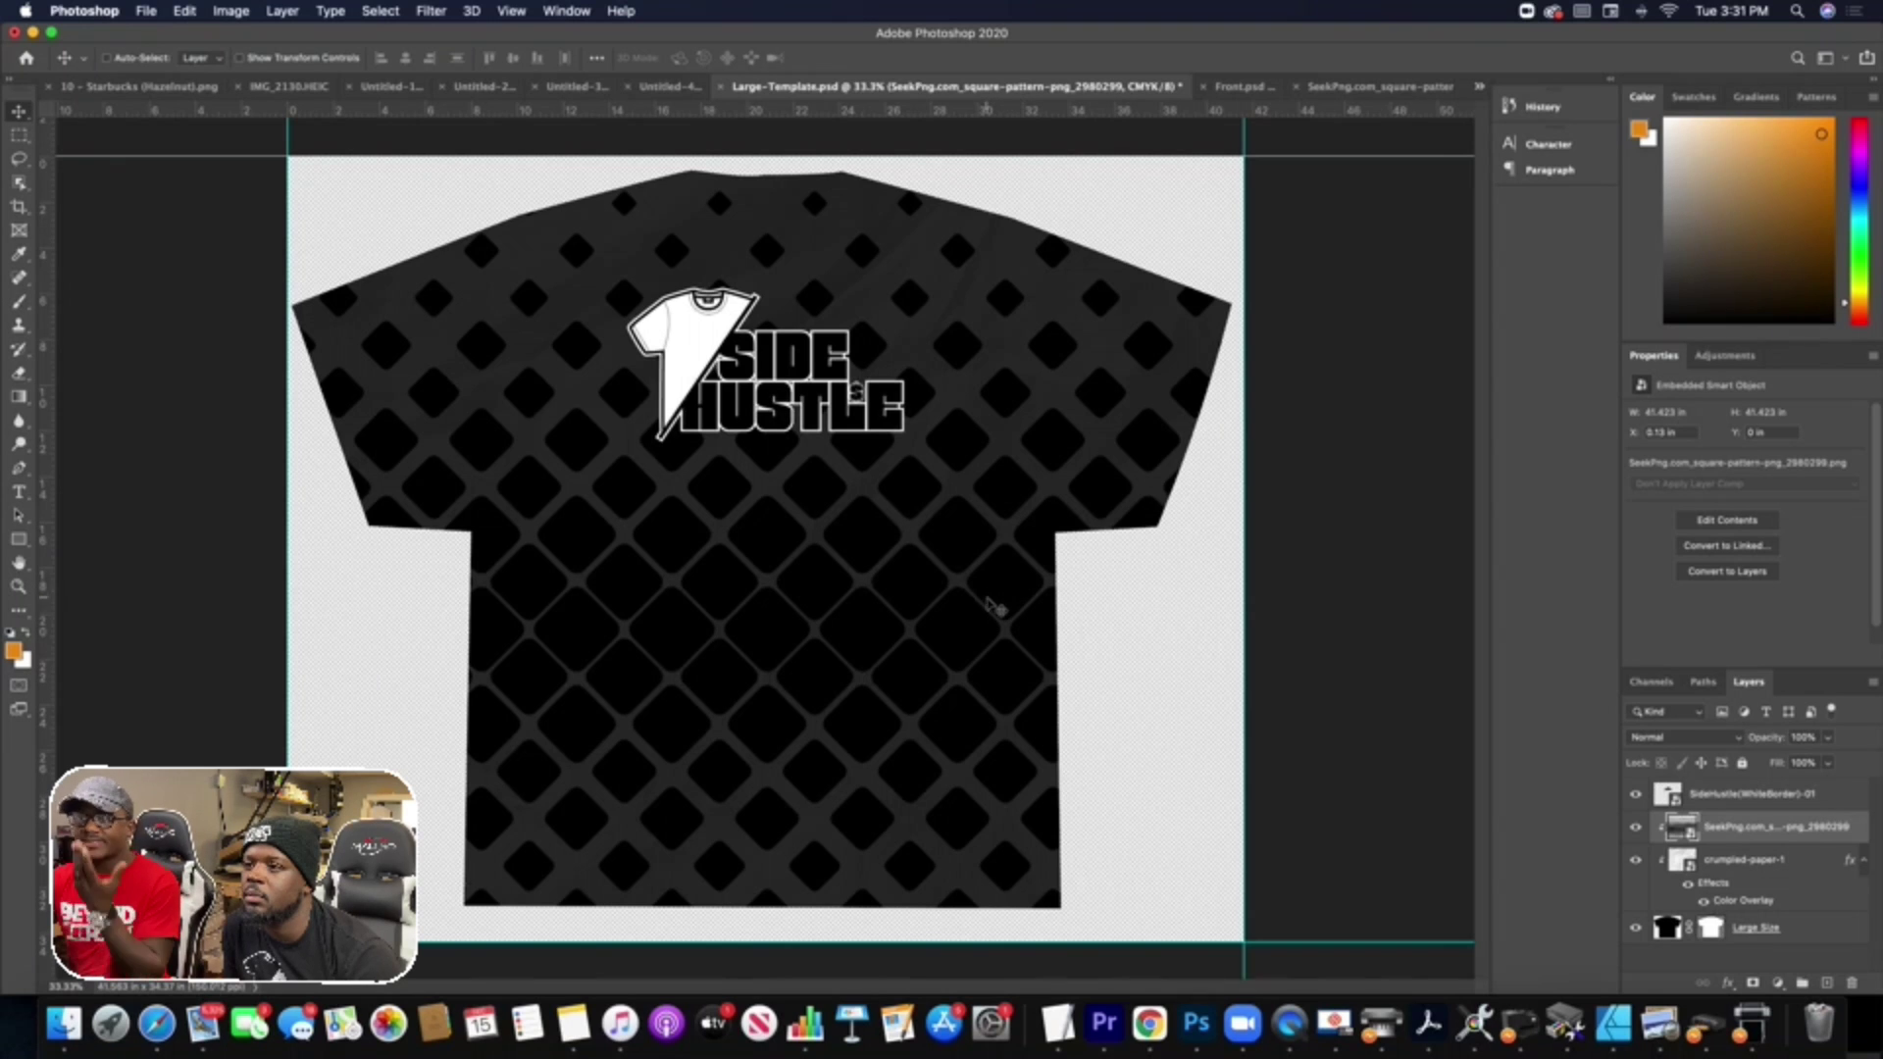
drag(967, 630, 958, 638)
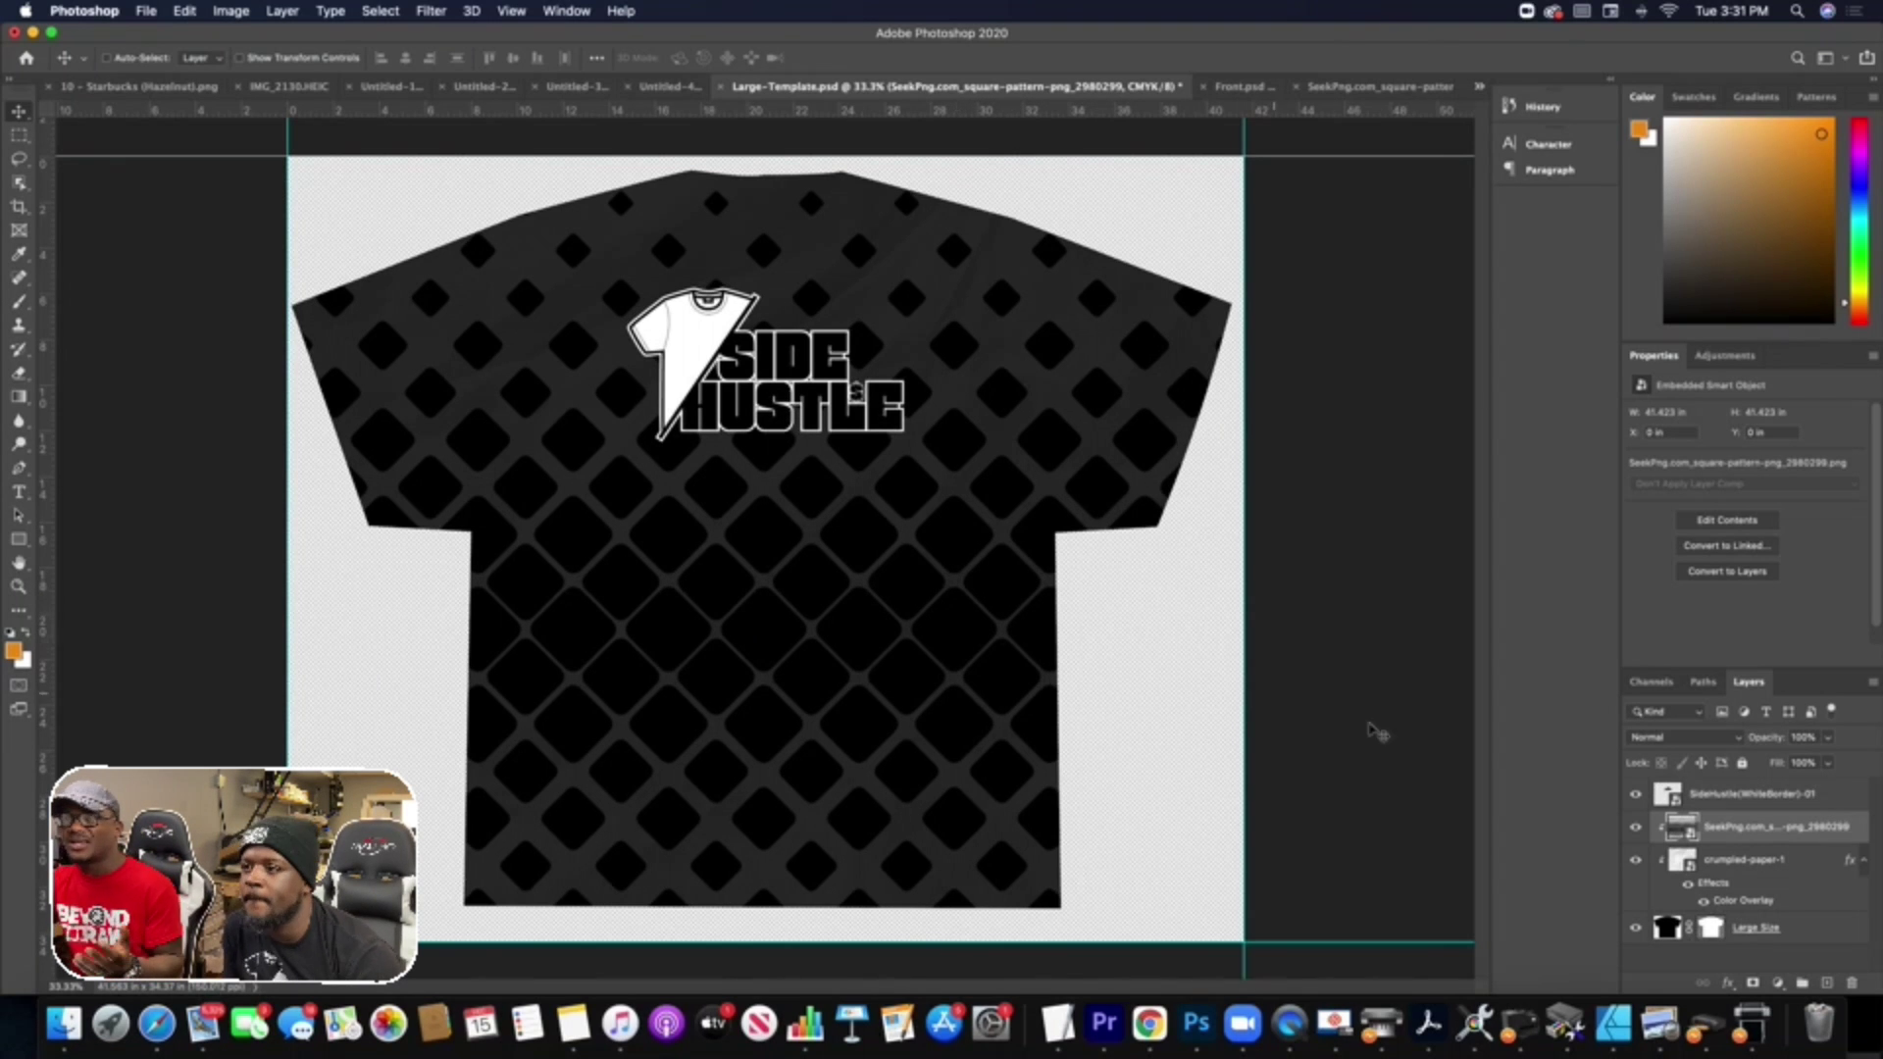
right_click(1745, 845)
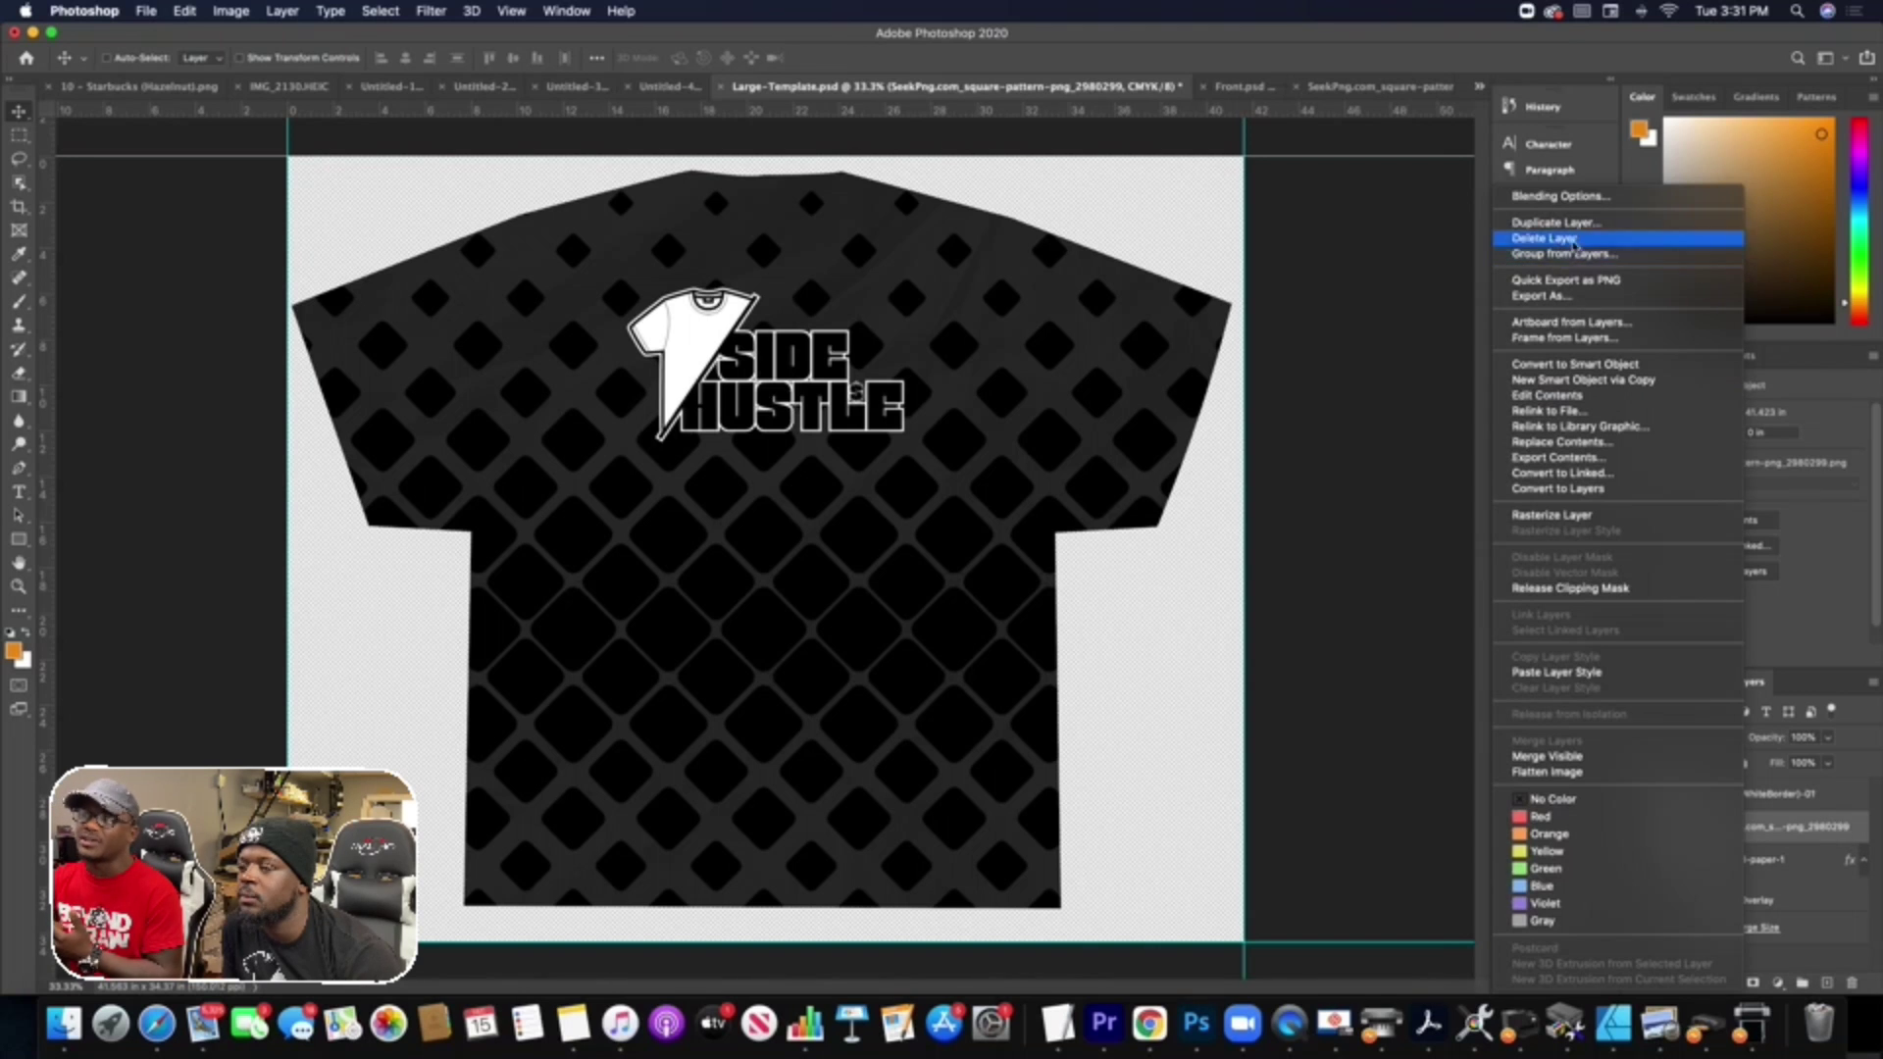
click(1579, 201)
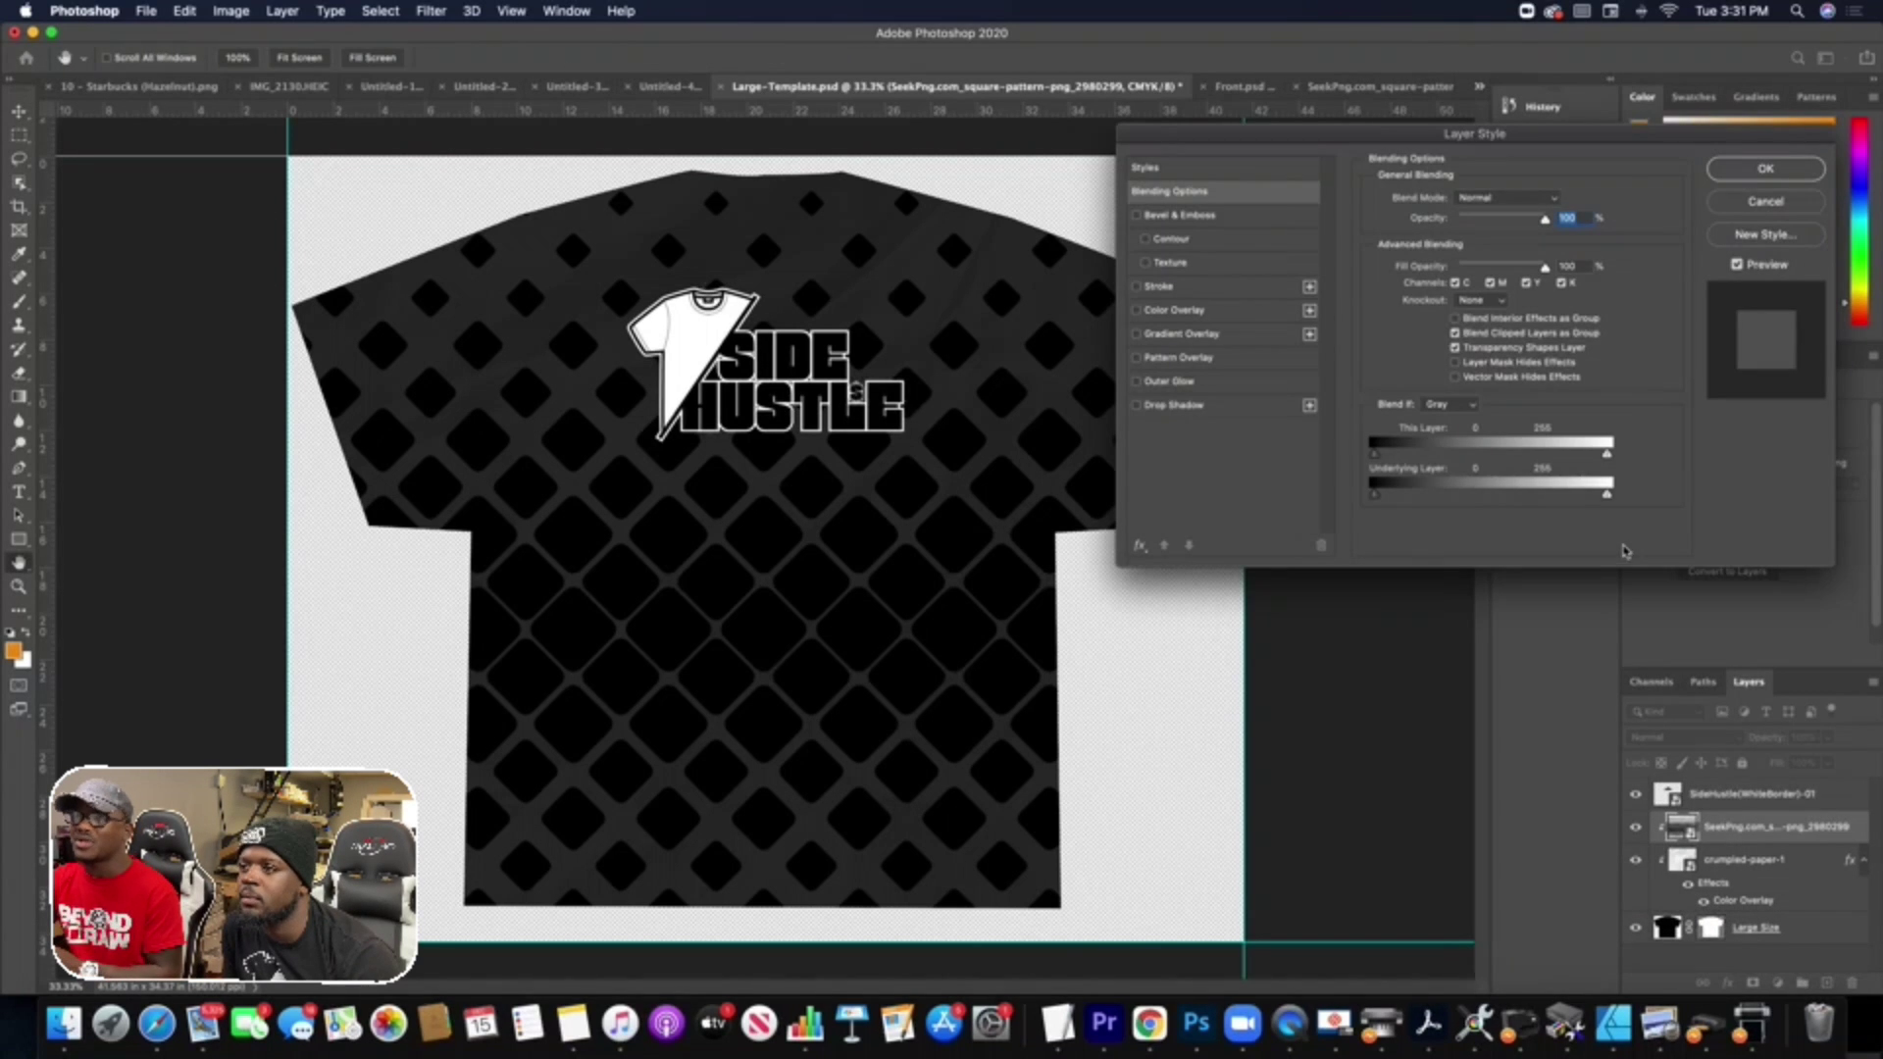
click(1137, 335)
click(1137, 335)
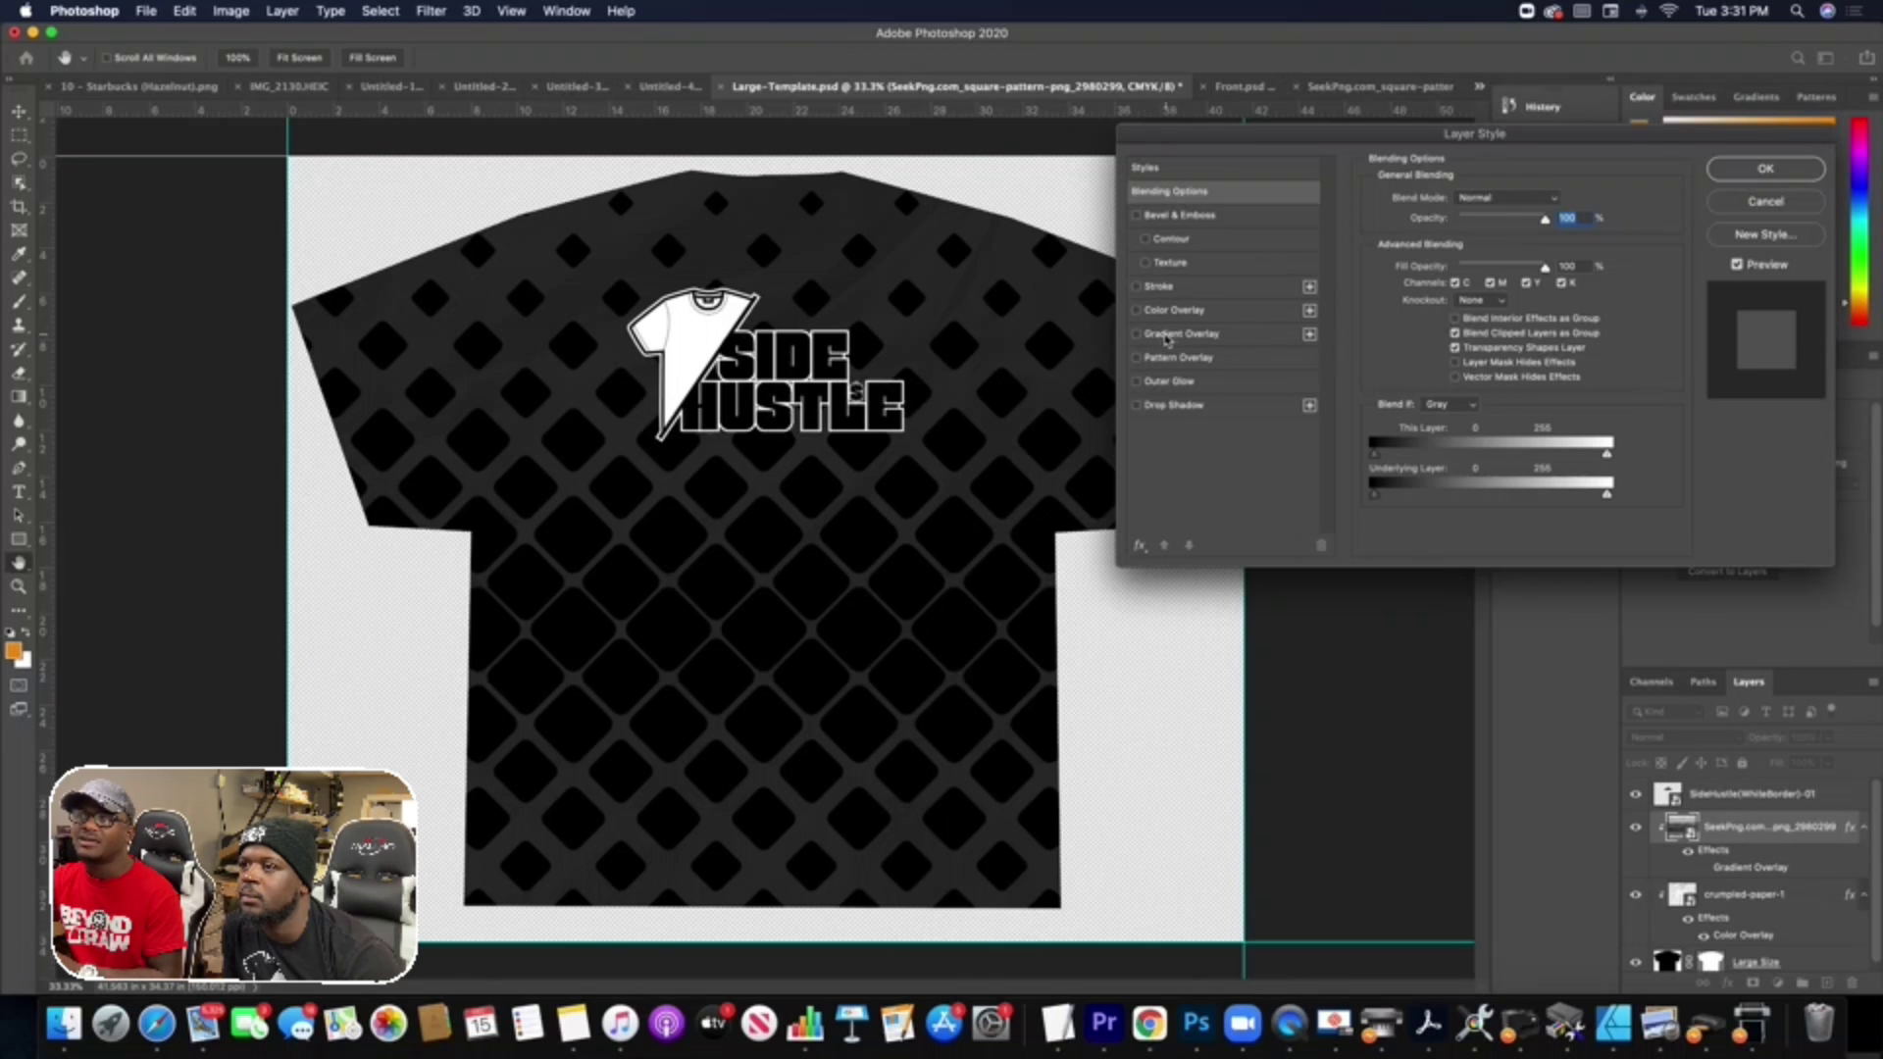
click(1138, 310)
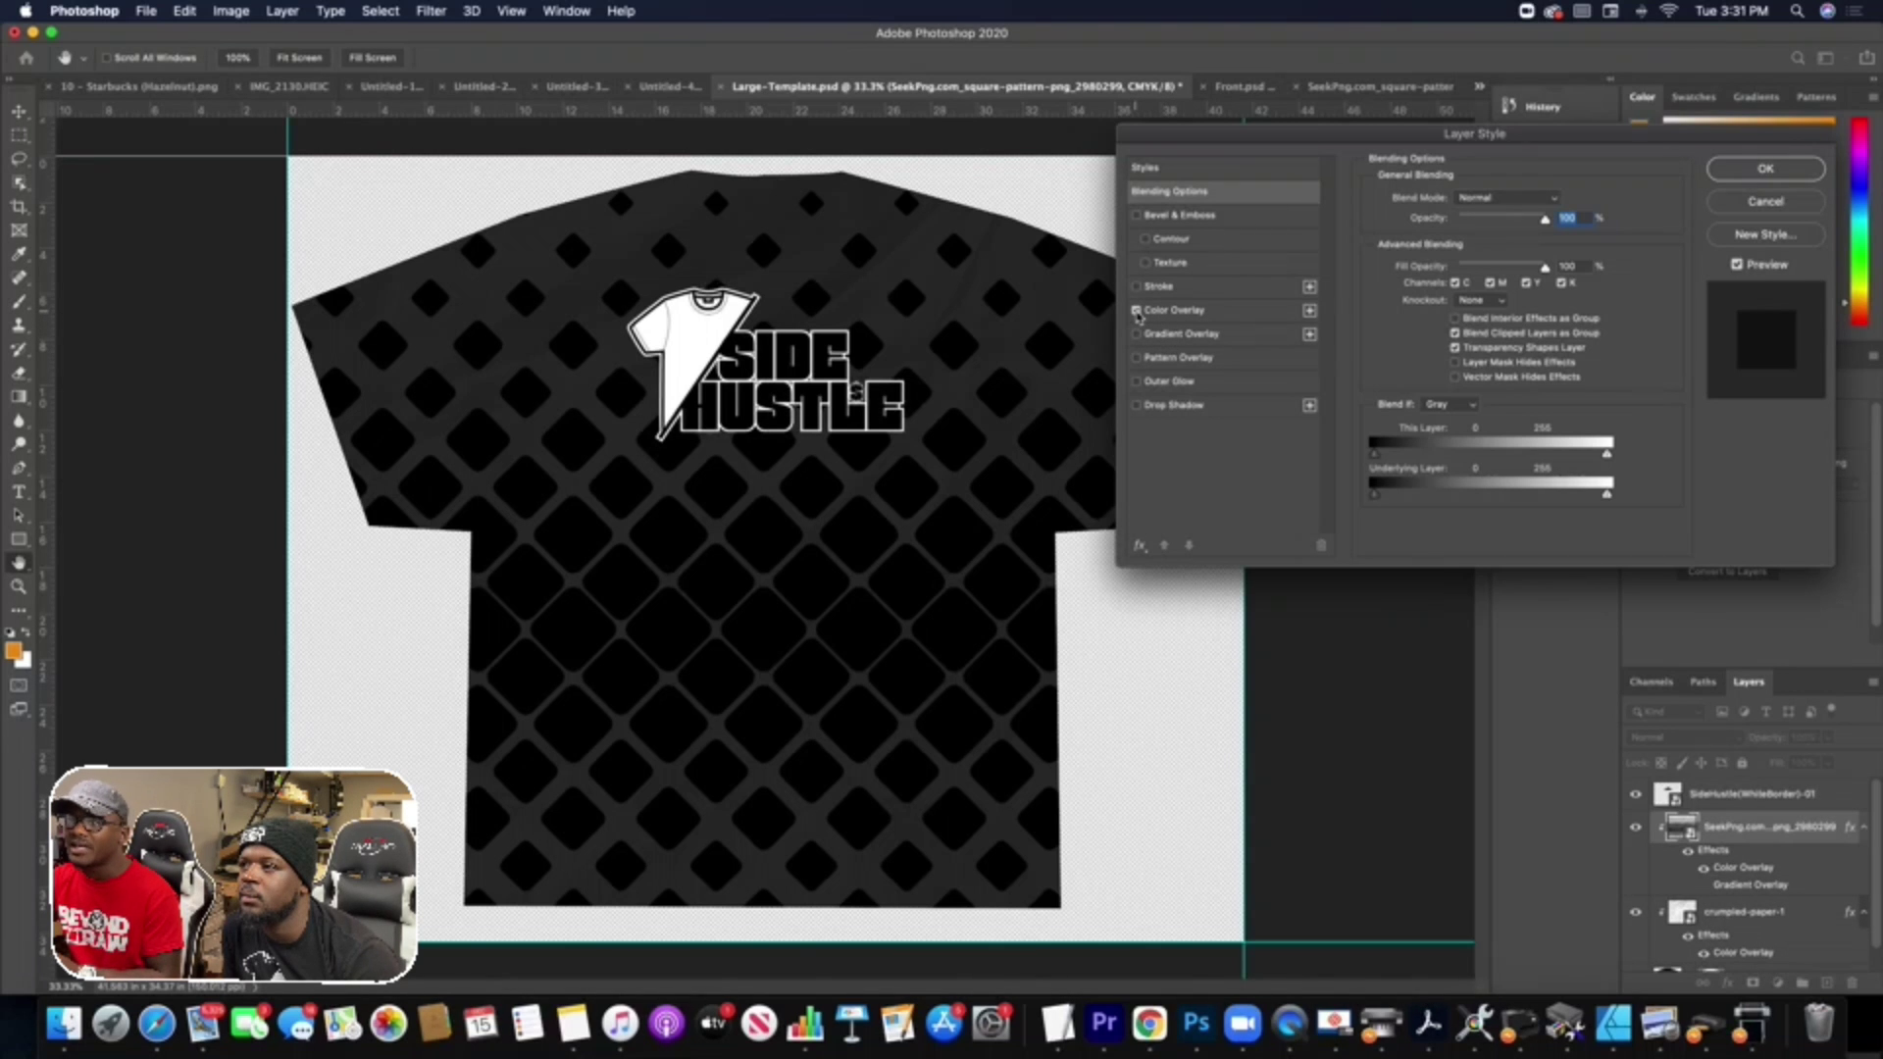
click(1163, 311)
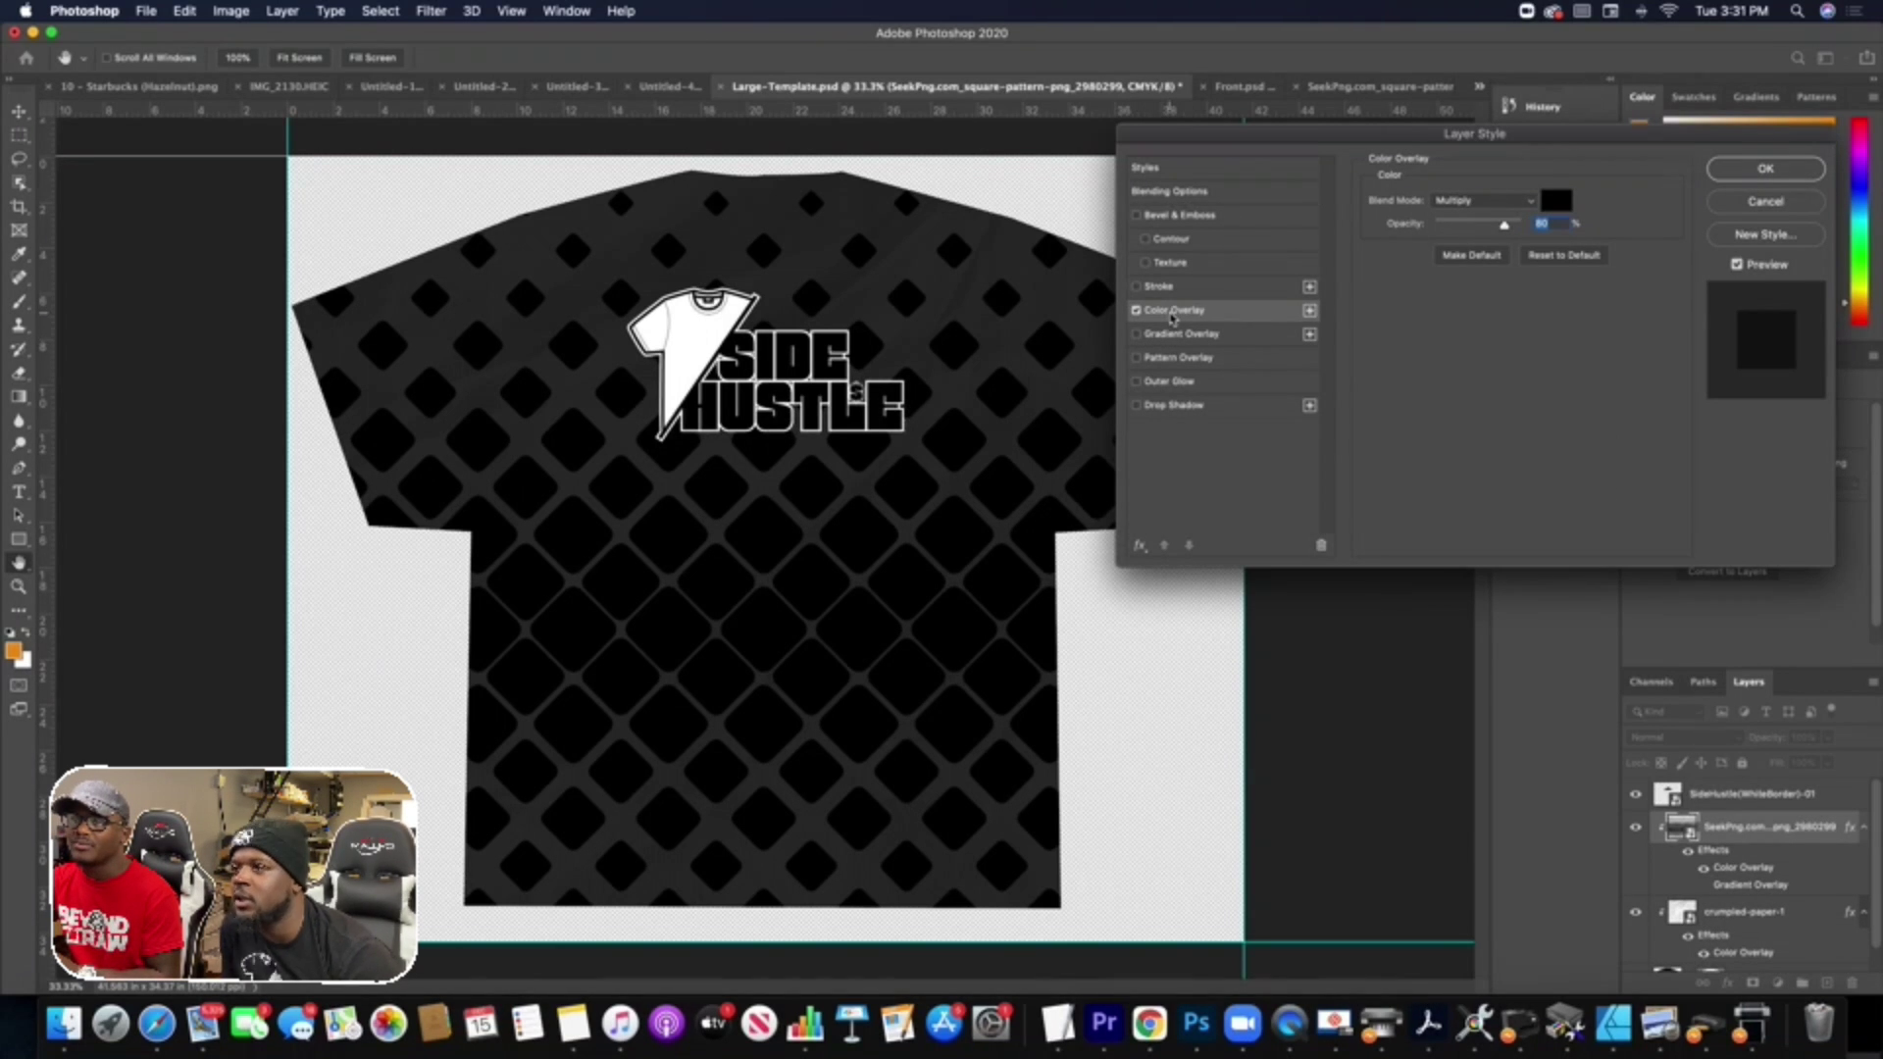
click(1766, 203)
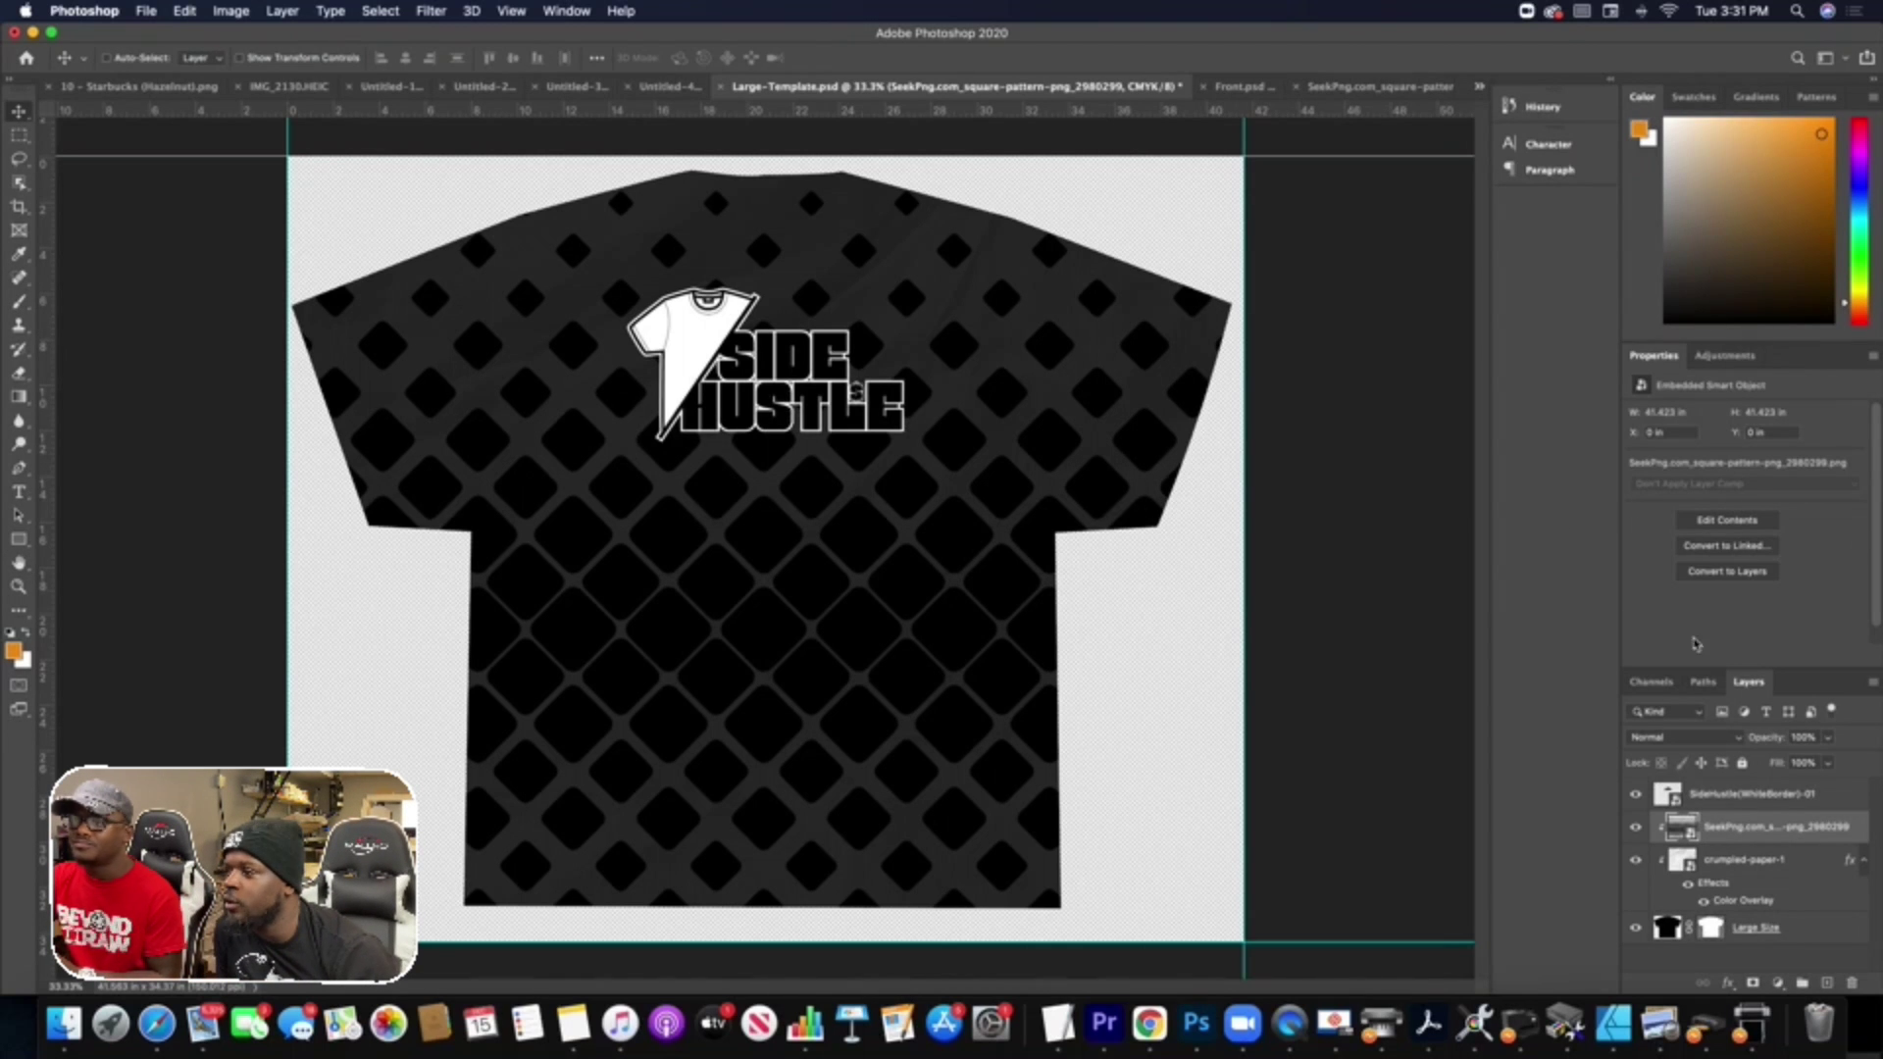
right_click(1634, 831)
click(1634, 835)
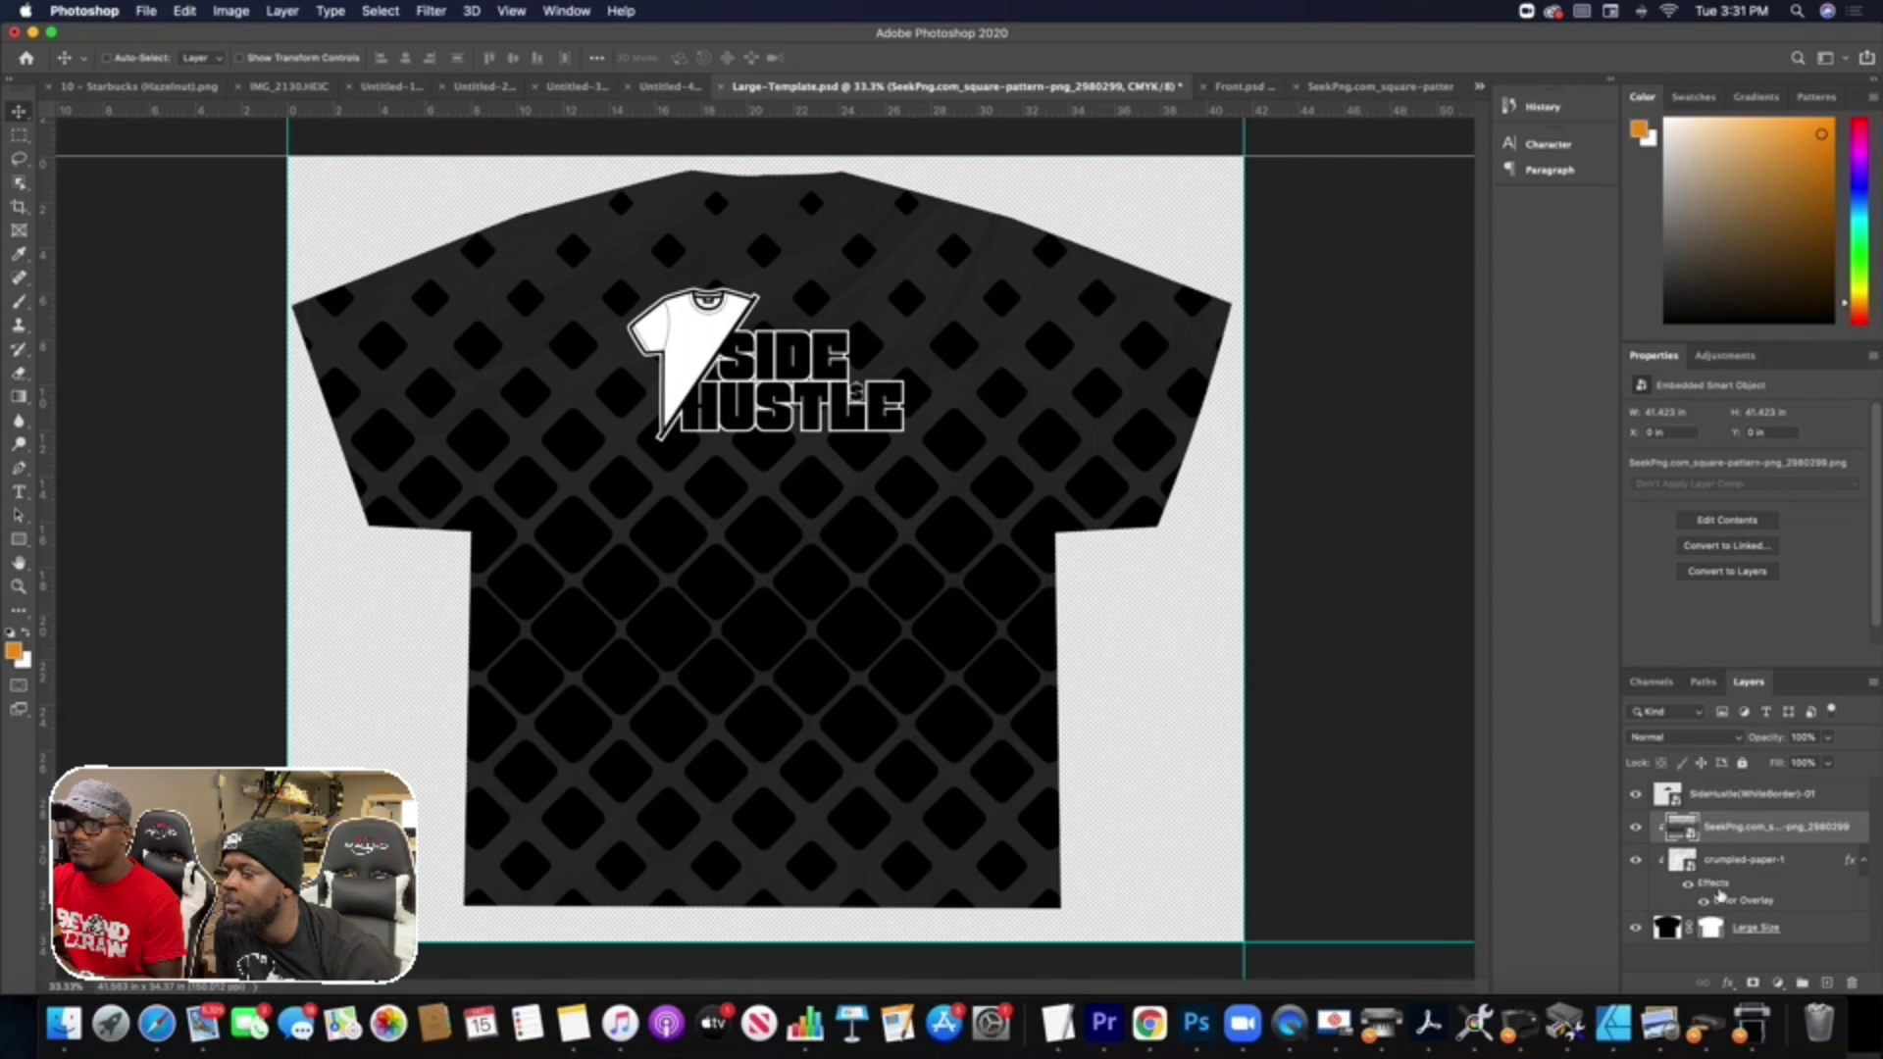
click(1688, 884)
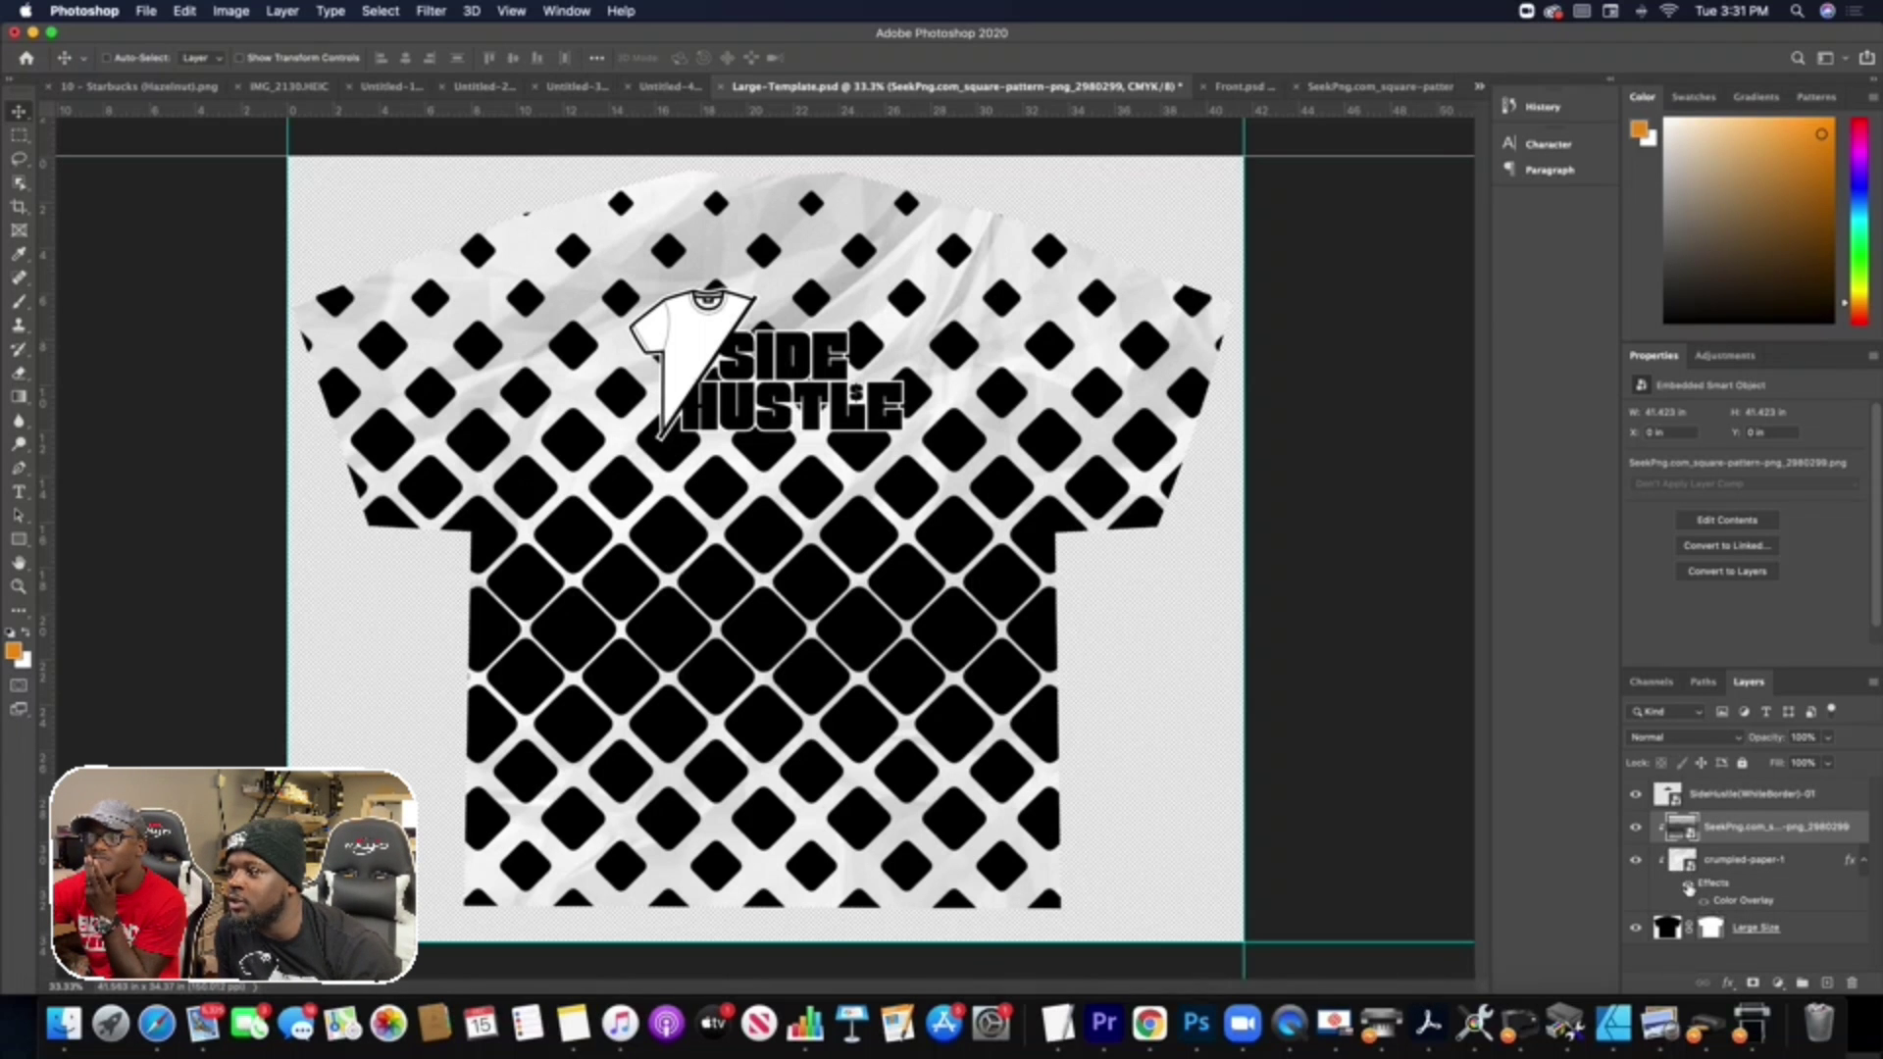
click(1688, 885)
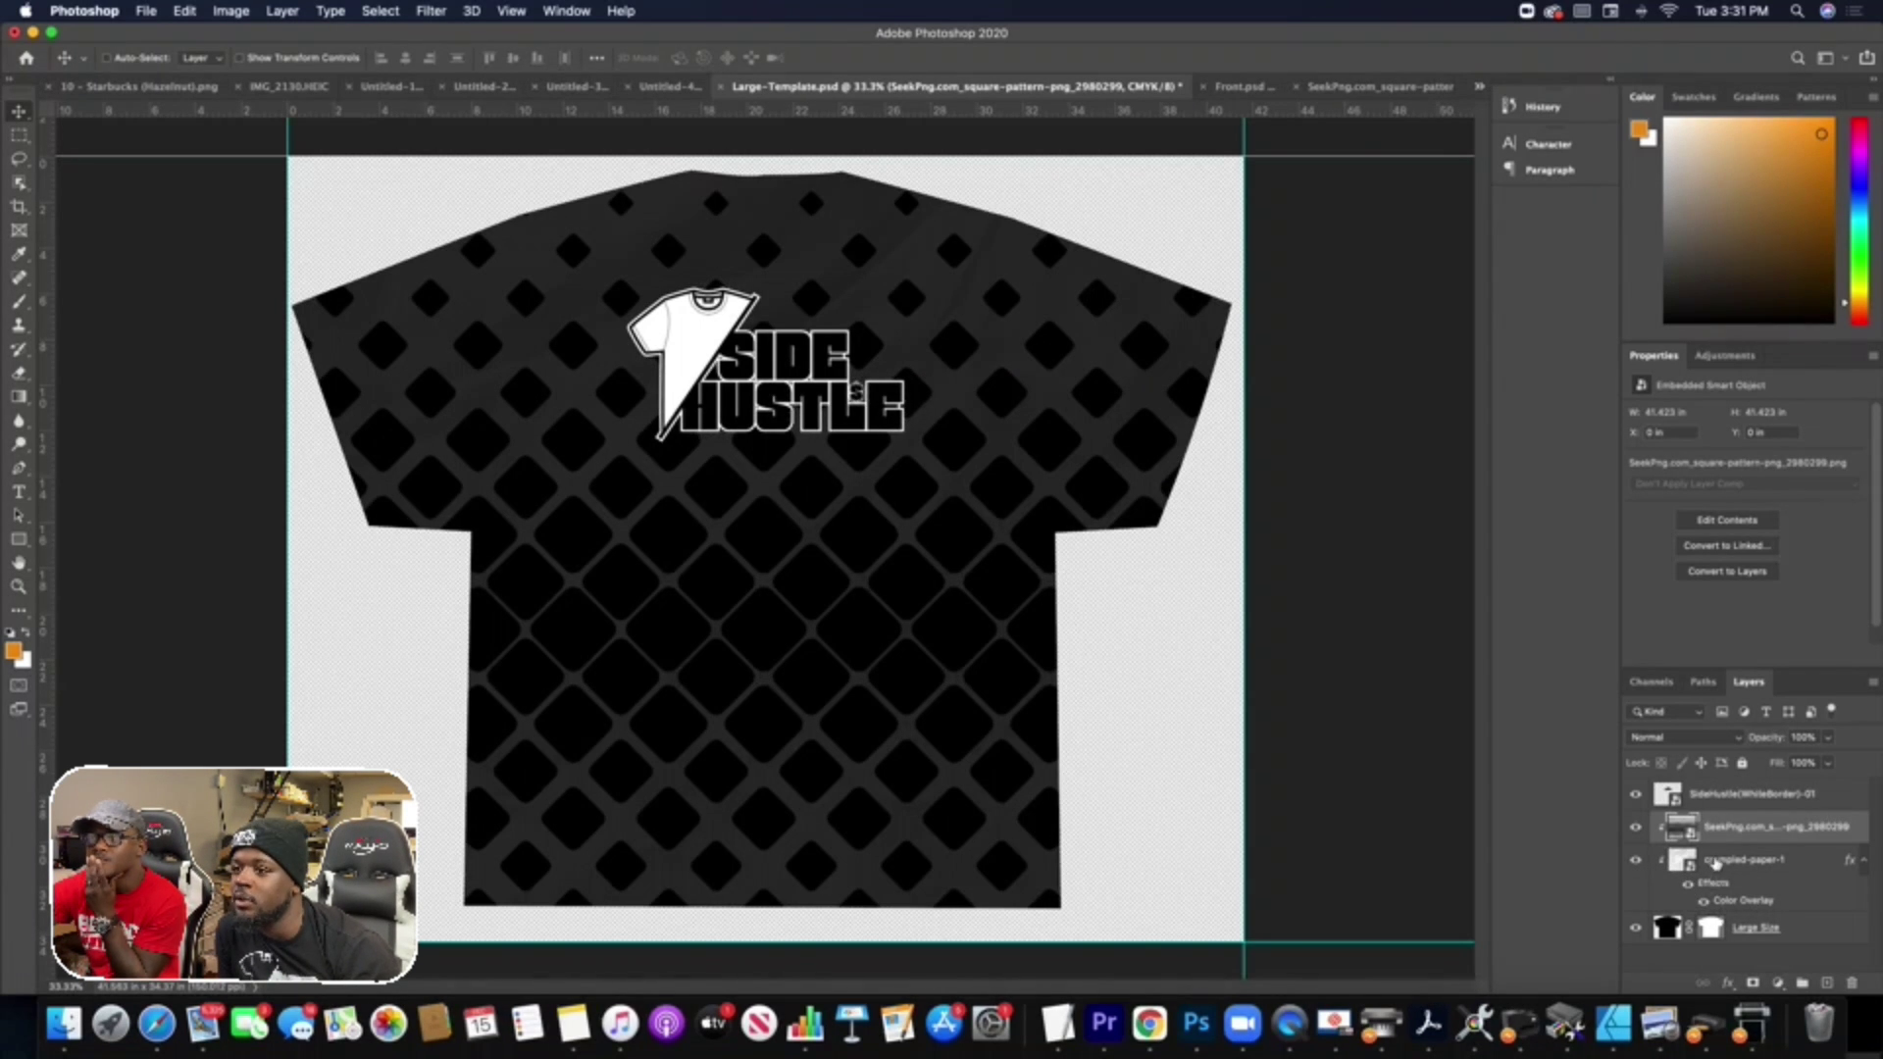
click(1714, 860)
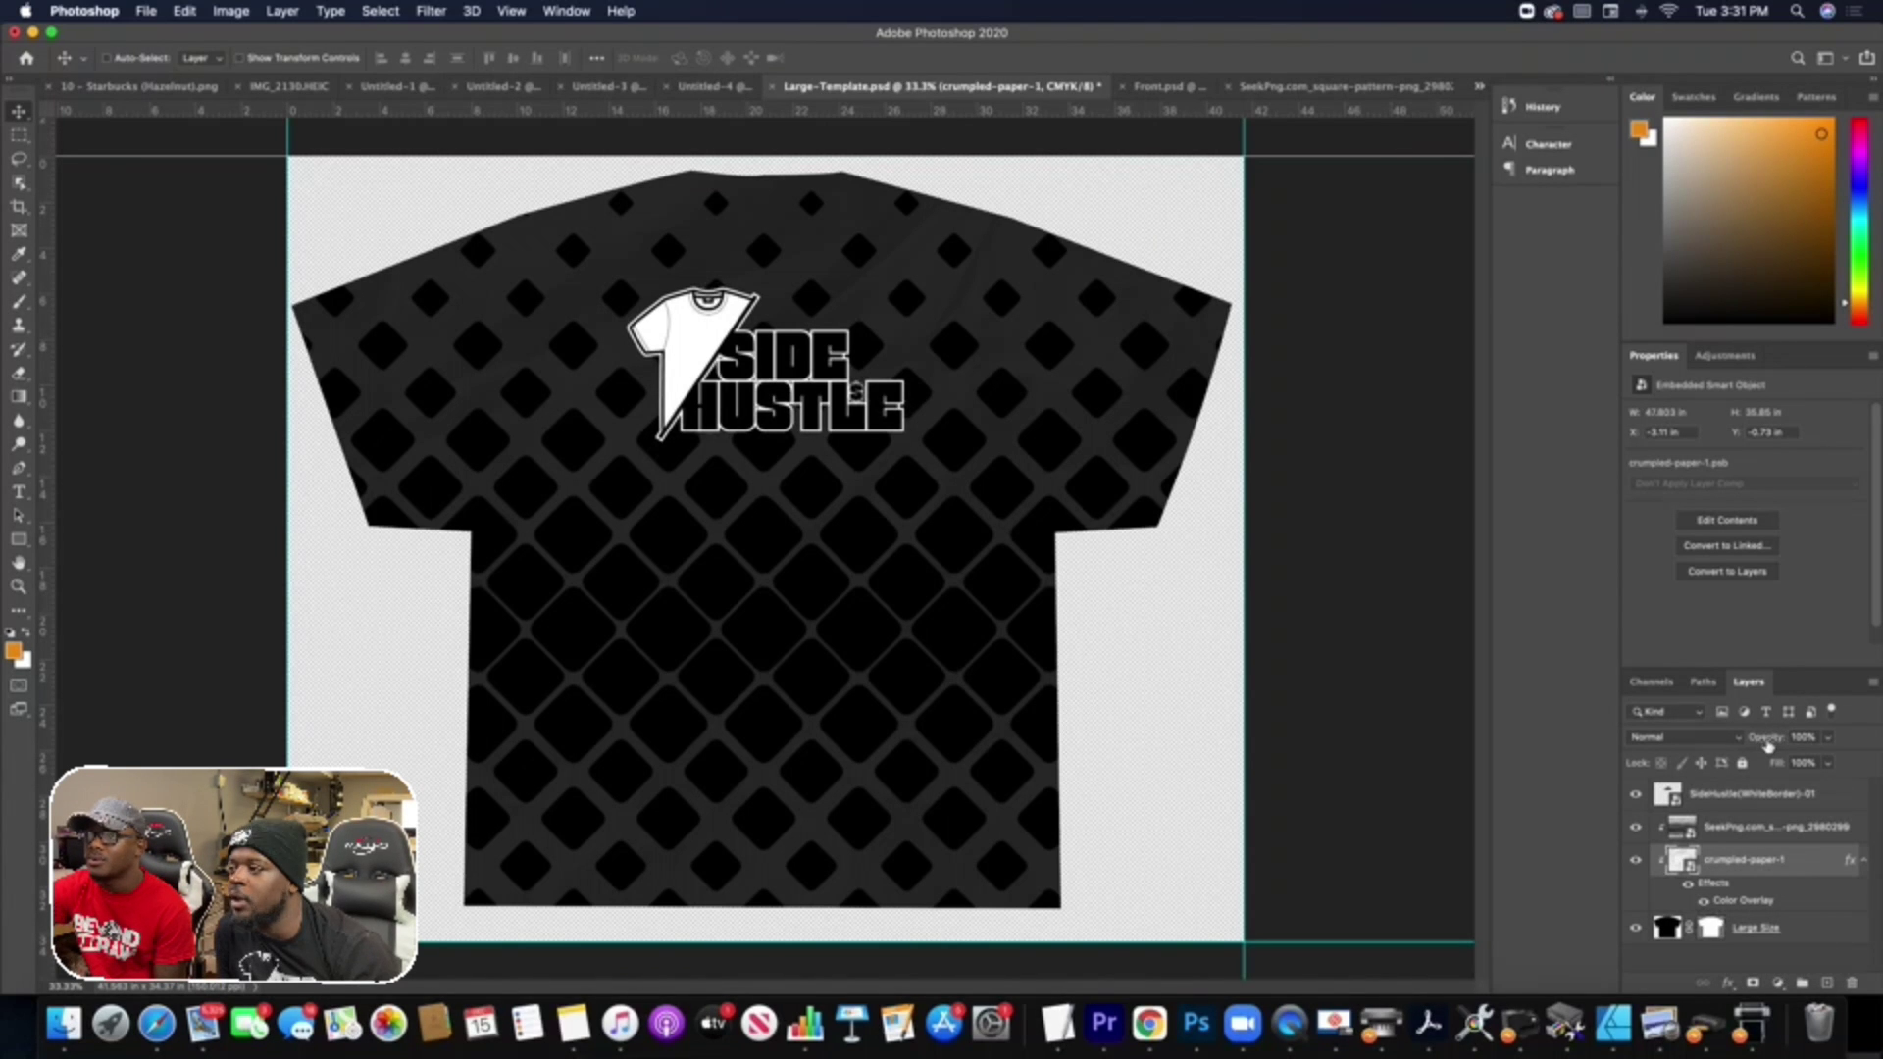
Lower the crumpled-paper layer's Color Overlay opacity from 80 toward 67 percent to lighten the shirt.
right_click(1743, 902)
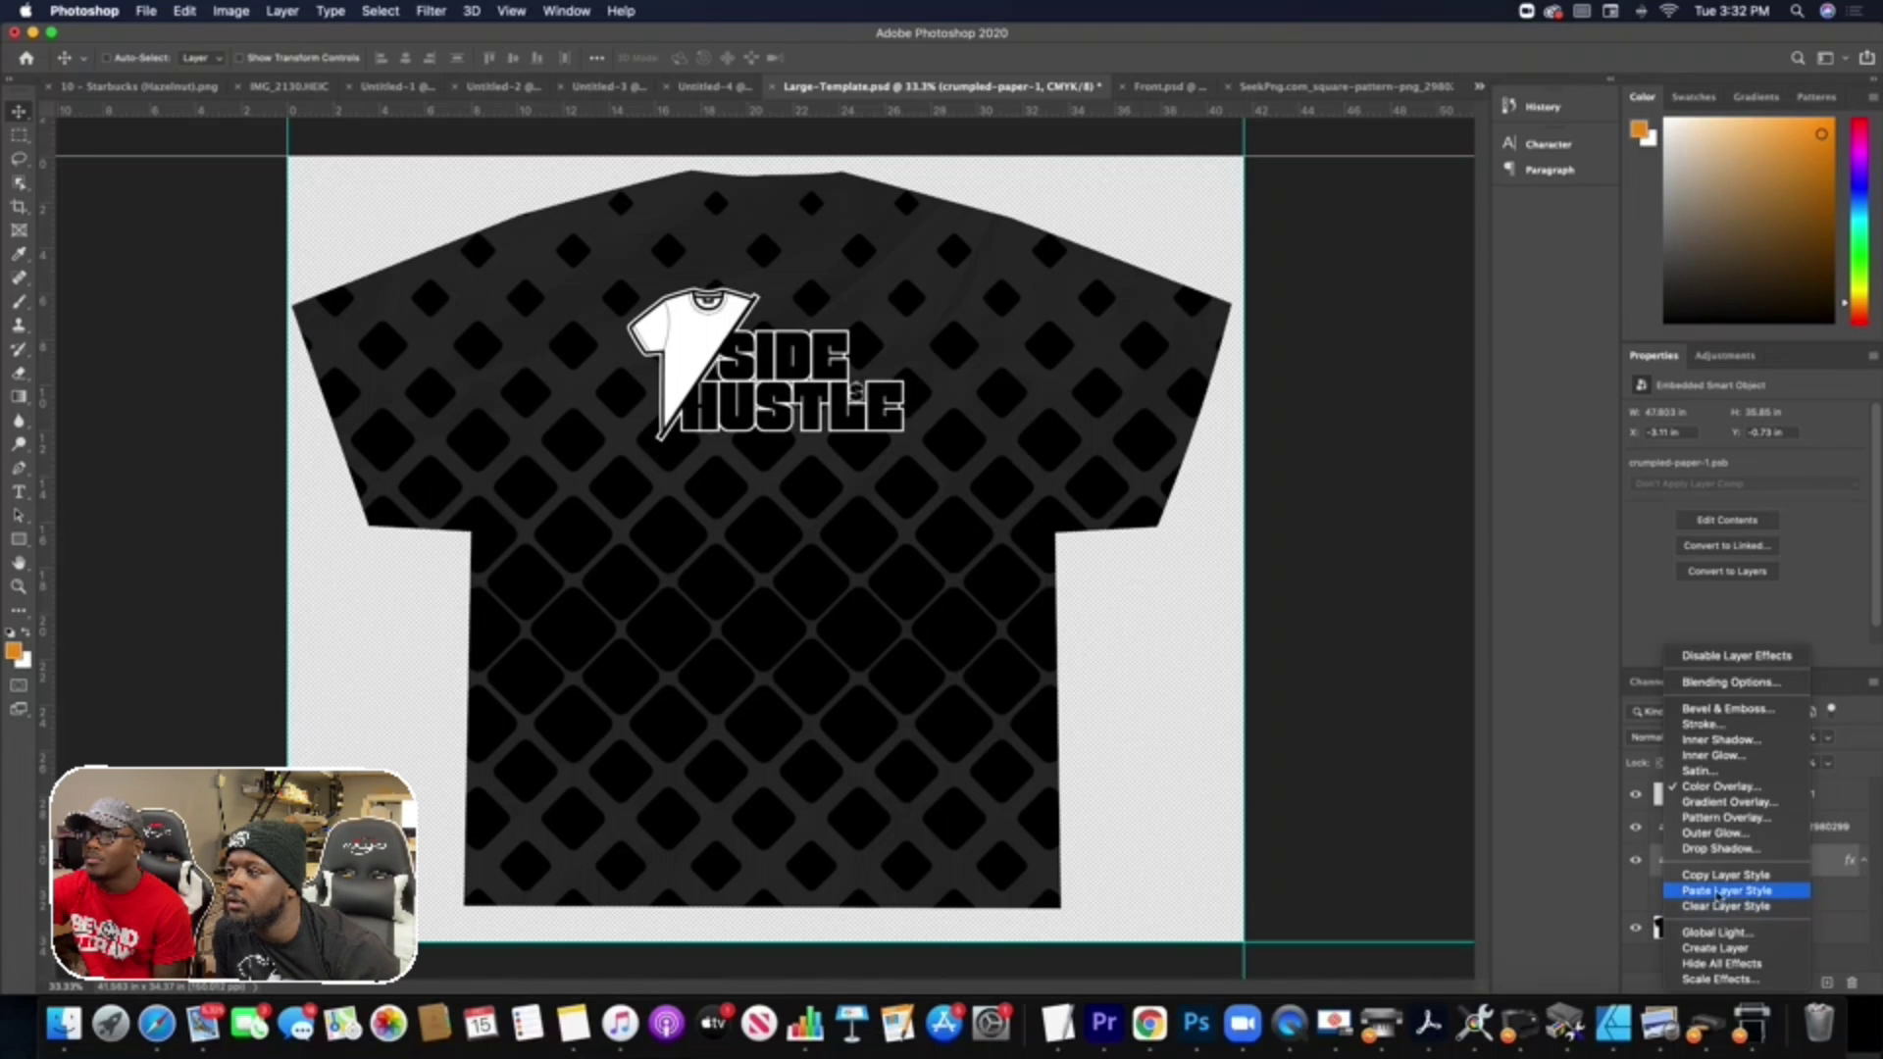
click(1704, 888)
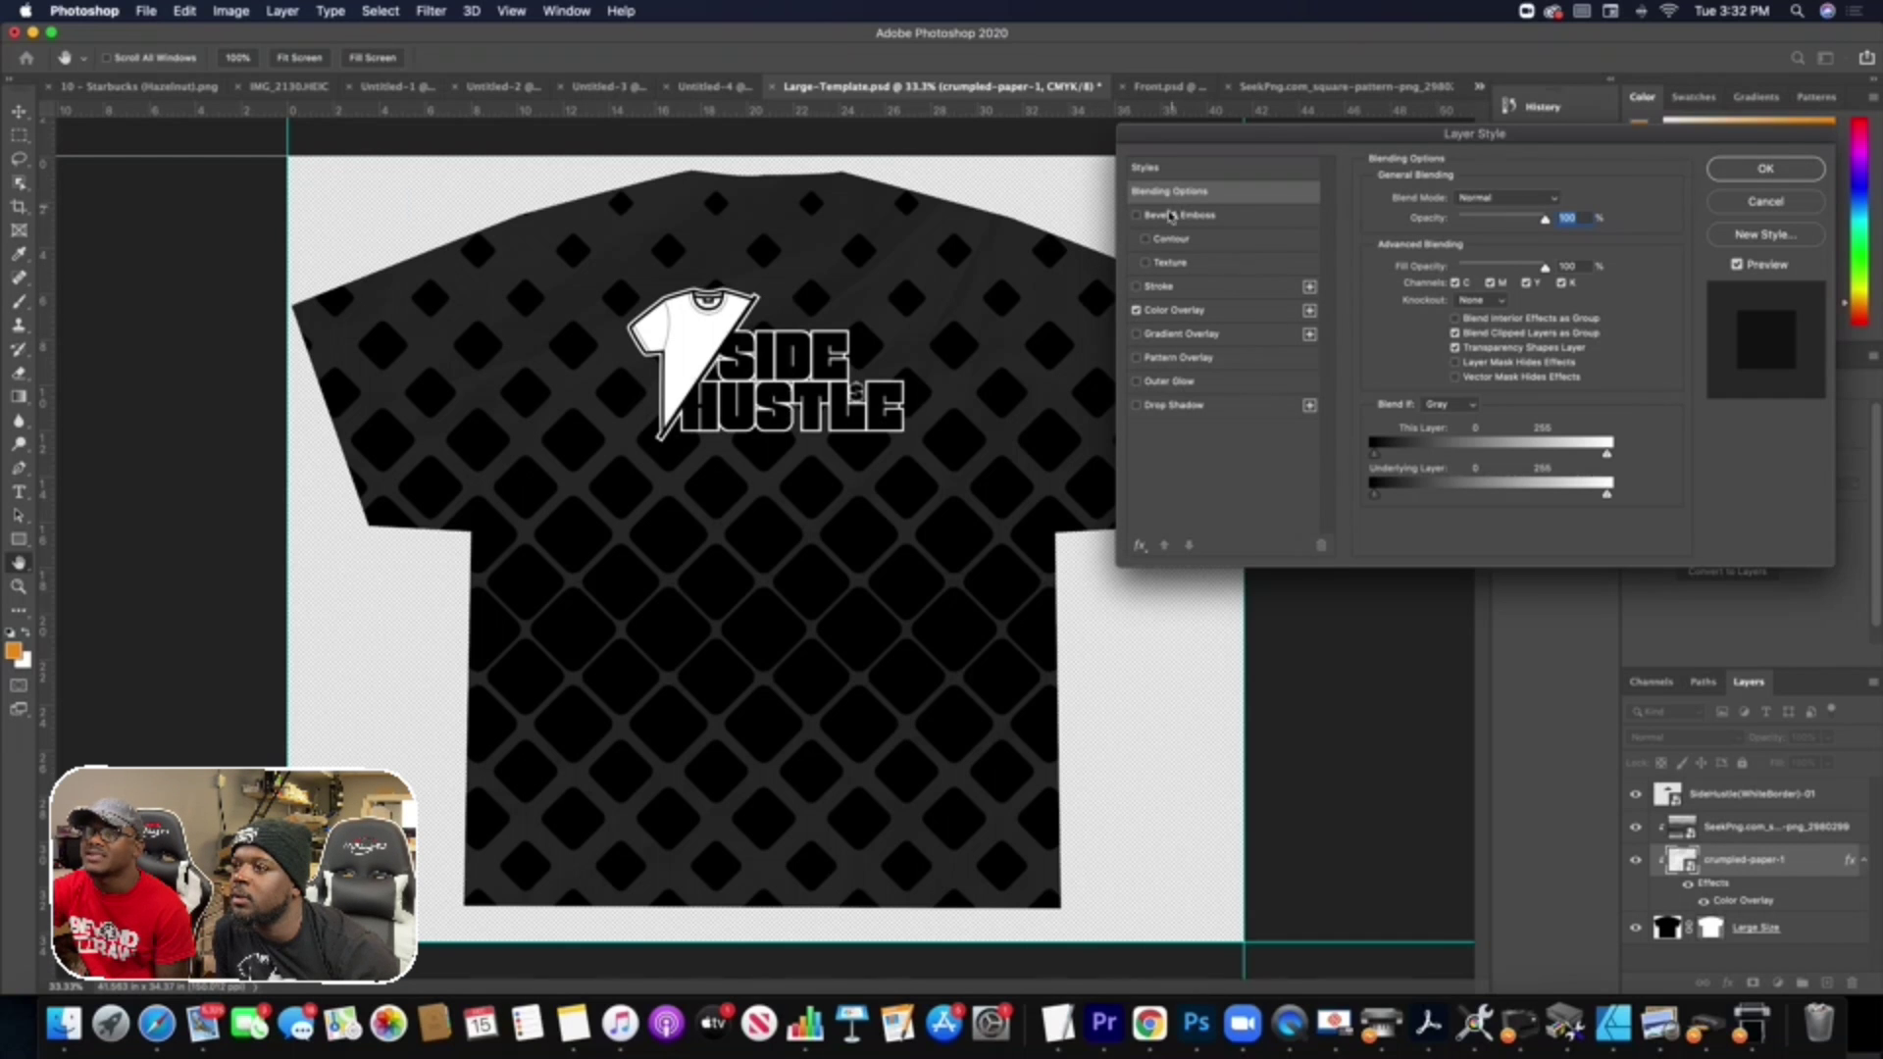
click(1182, 310)
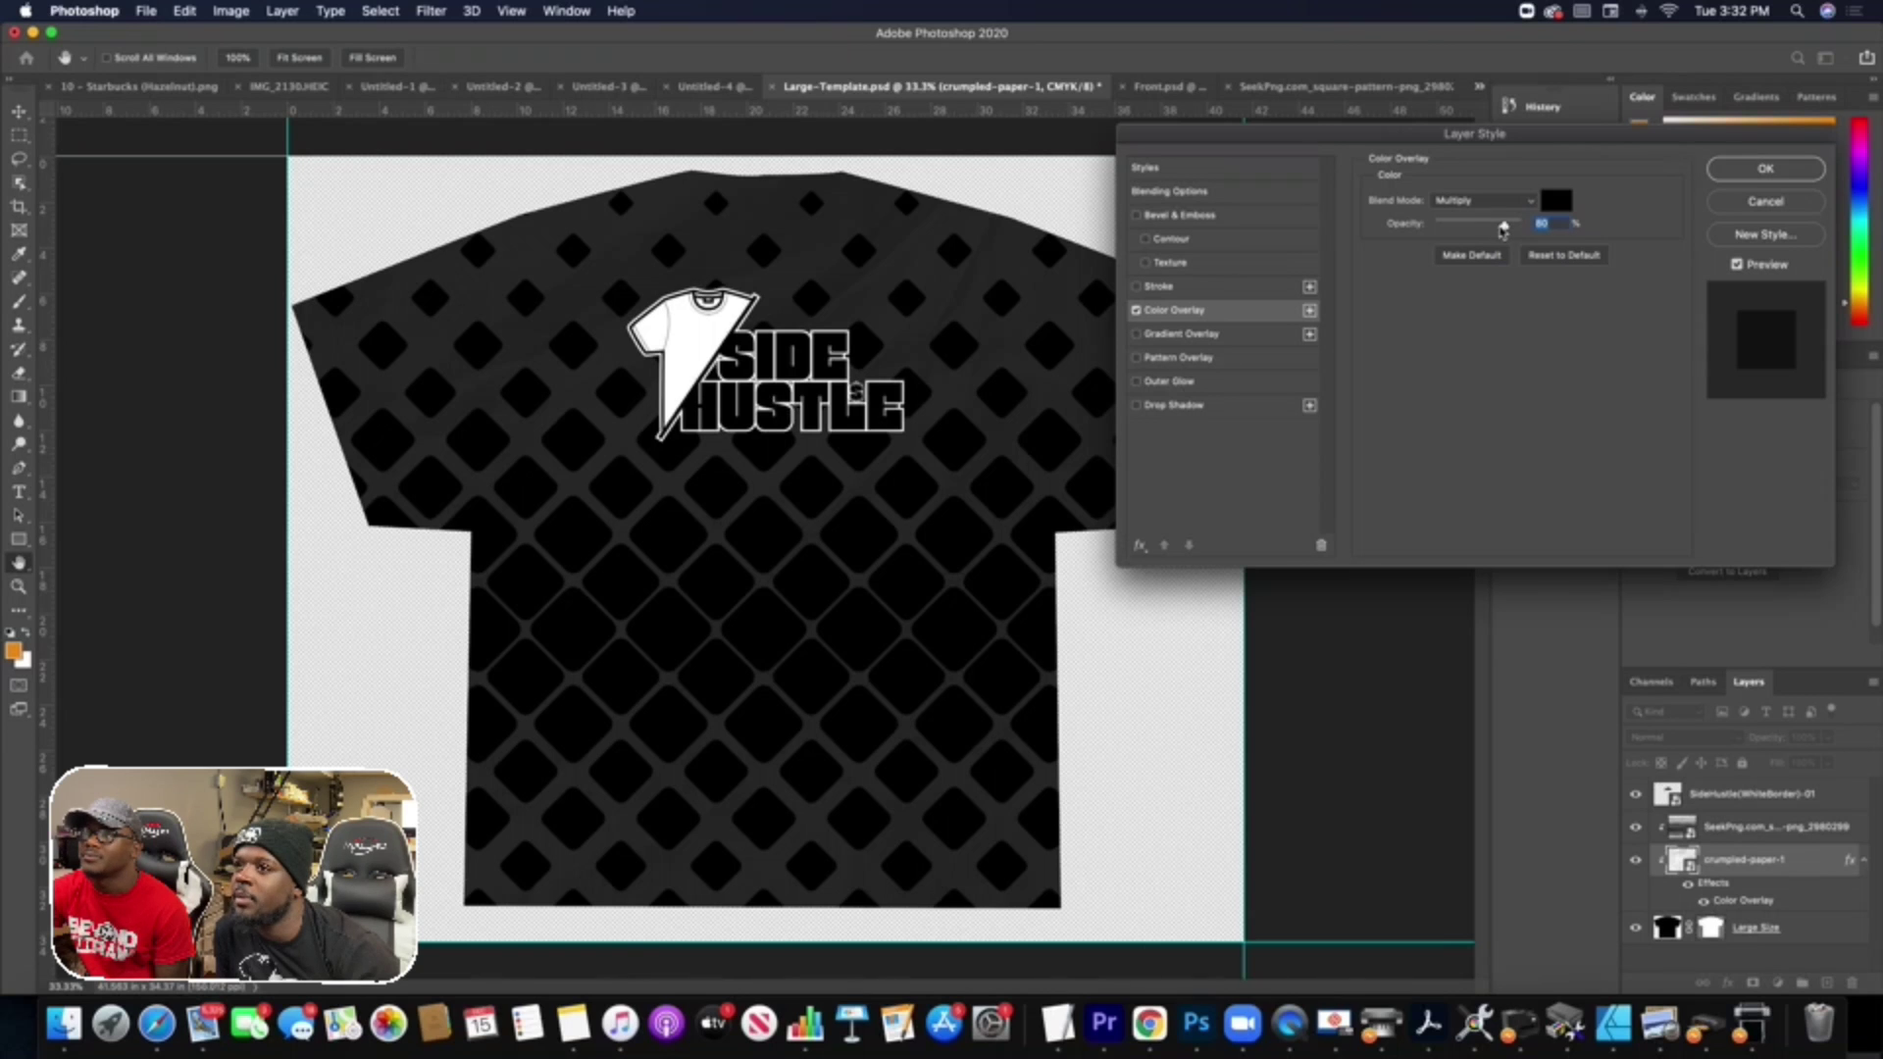
drag(1498, 233, 1494, 233)
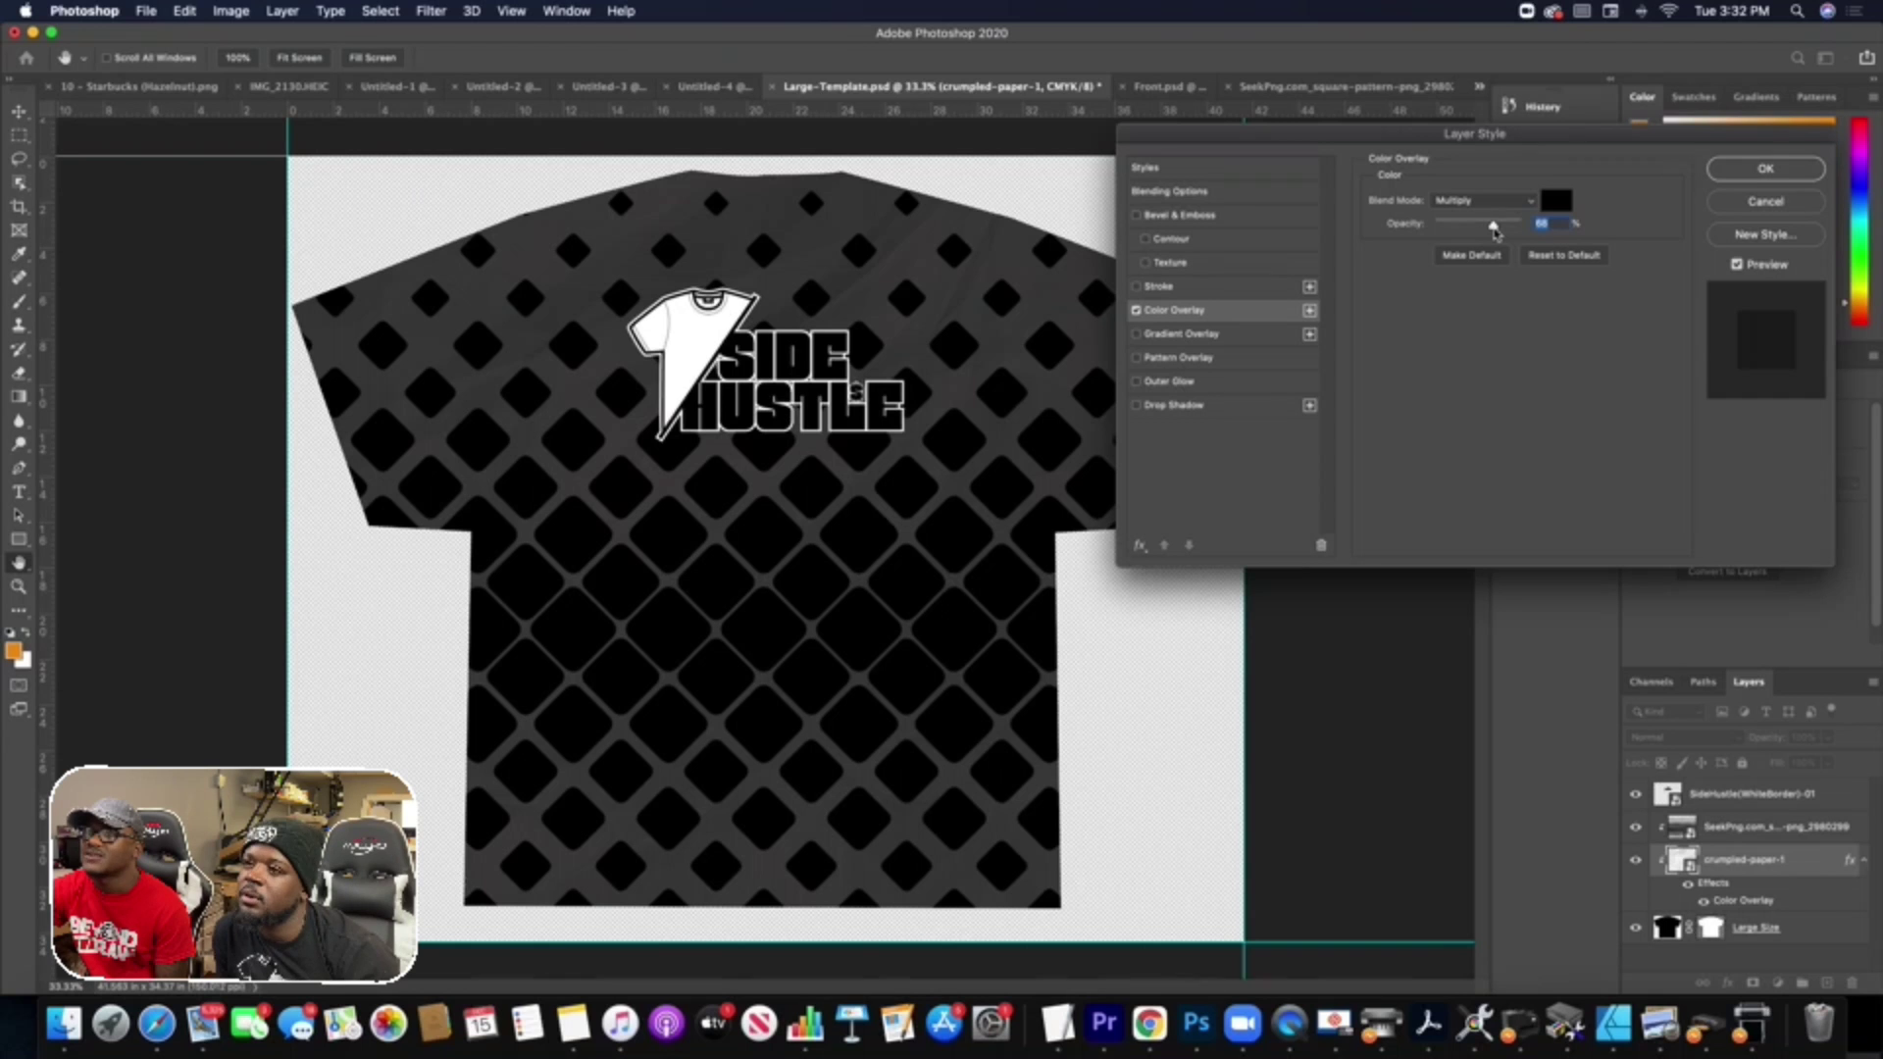
drag(1494, 231, 1494, 231)
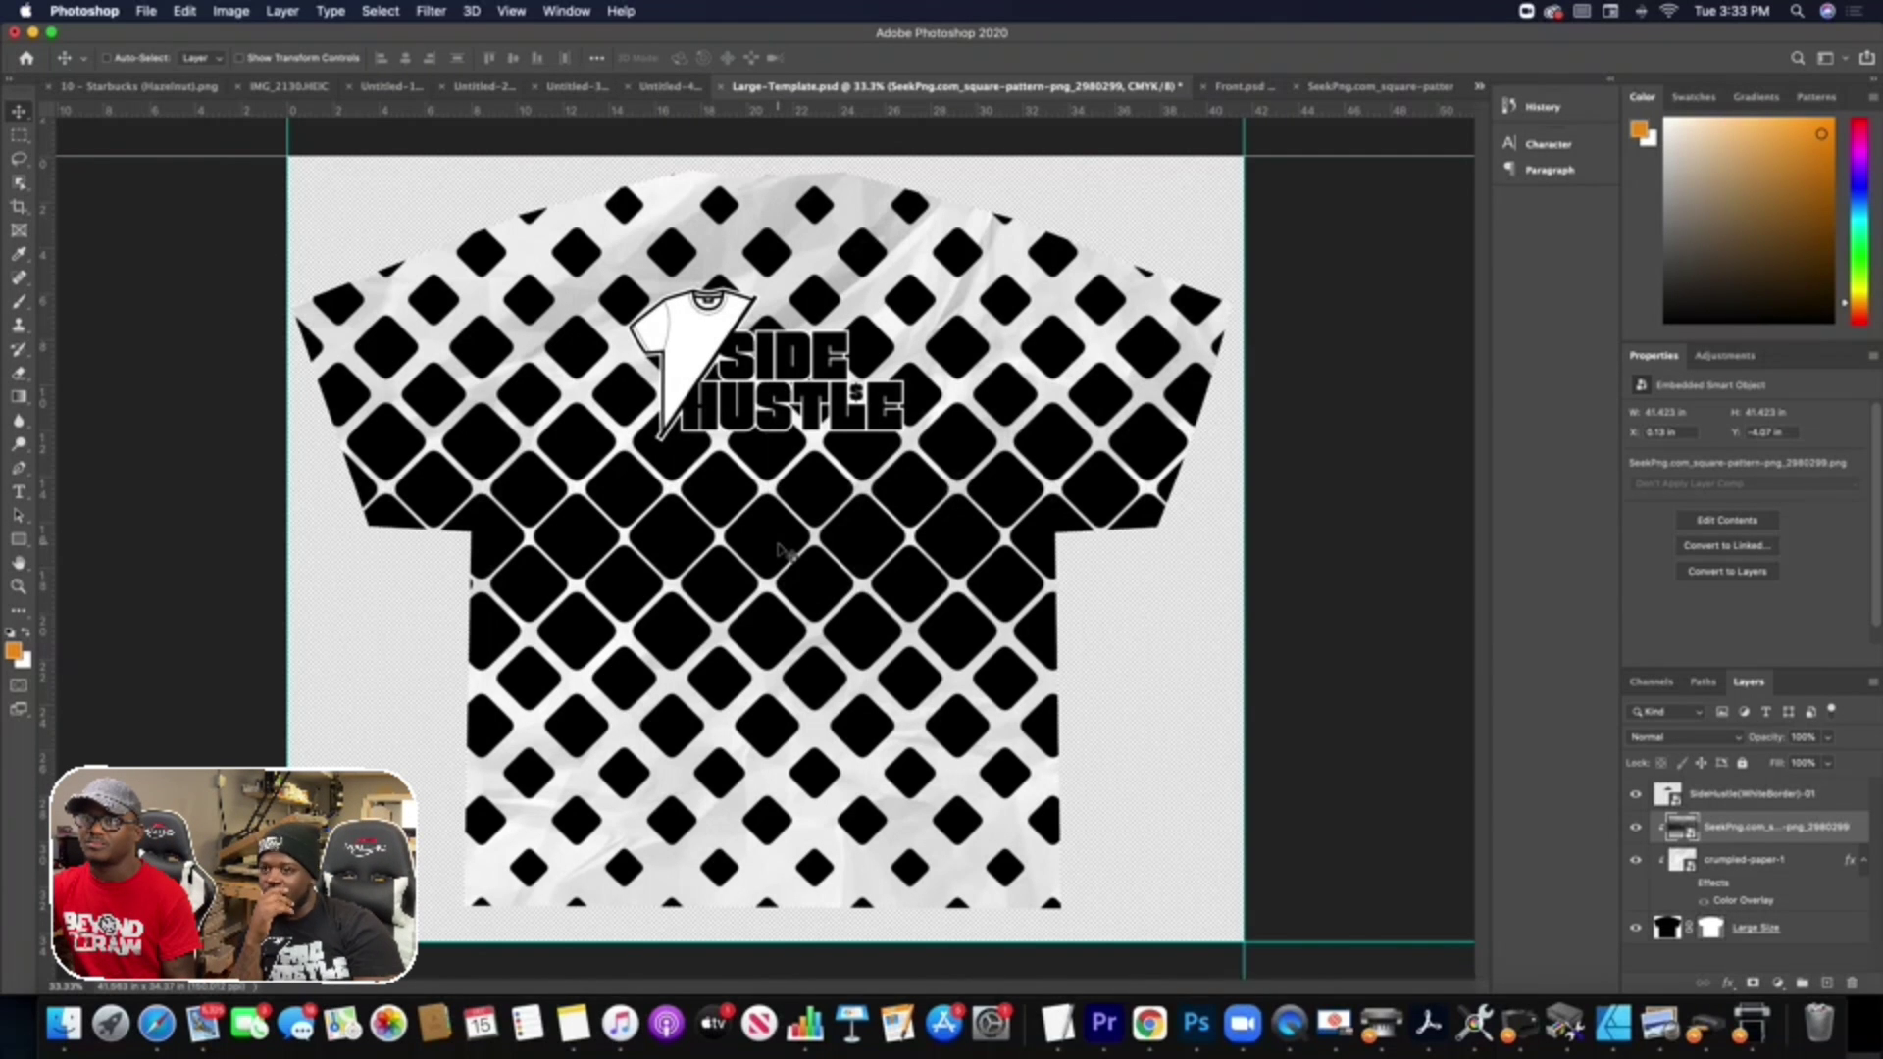
Raise the diamond pattern to Y -4.28 in and lower the Side Hustle logo to Y 6.57 in.
drag(784, 551, 784, 424)
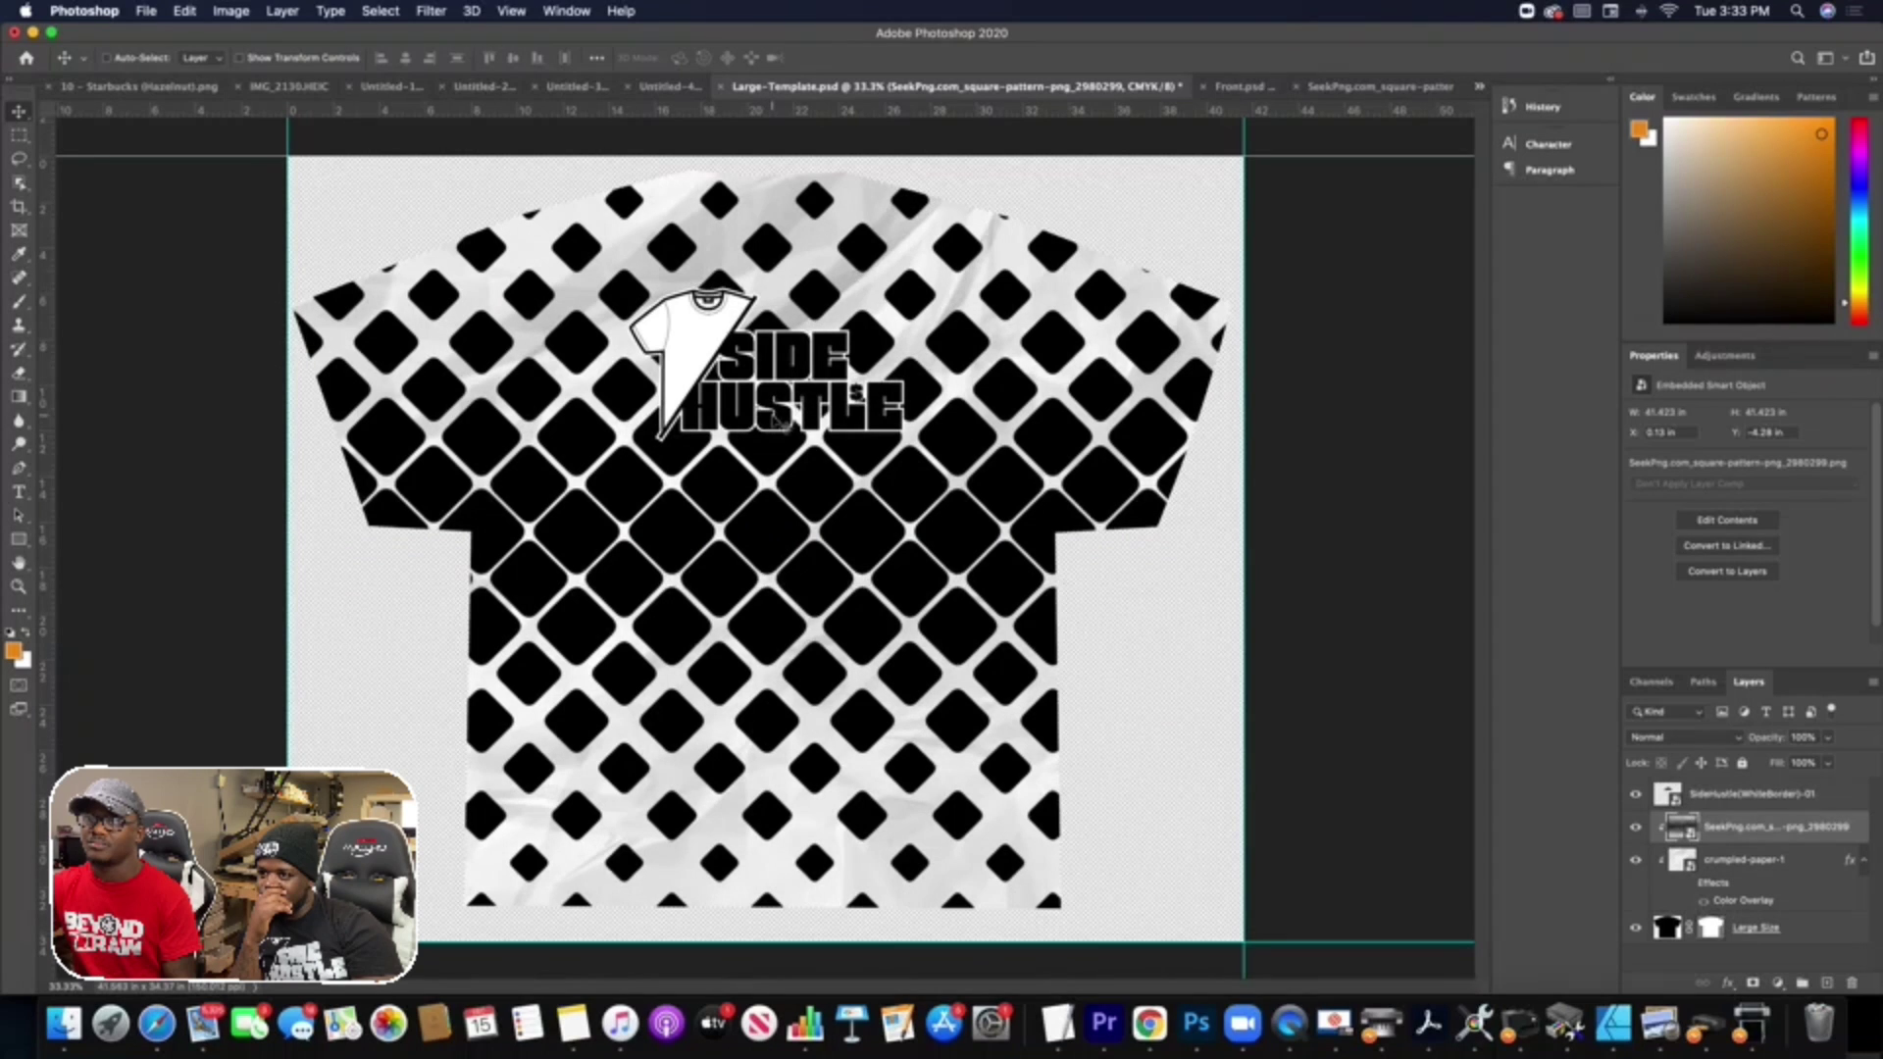
click(1752, 794)
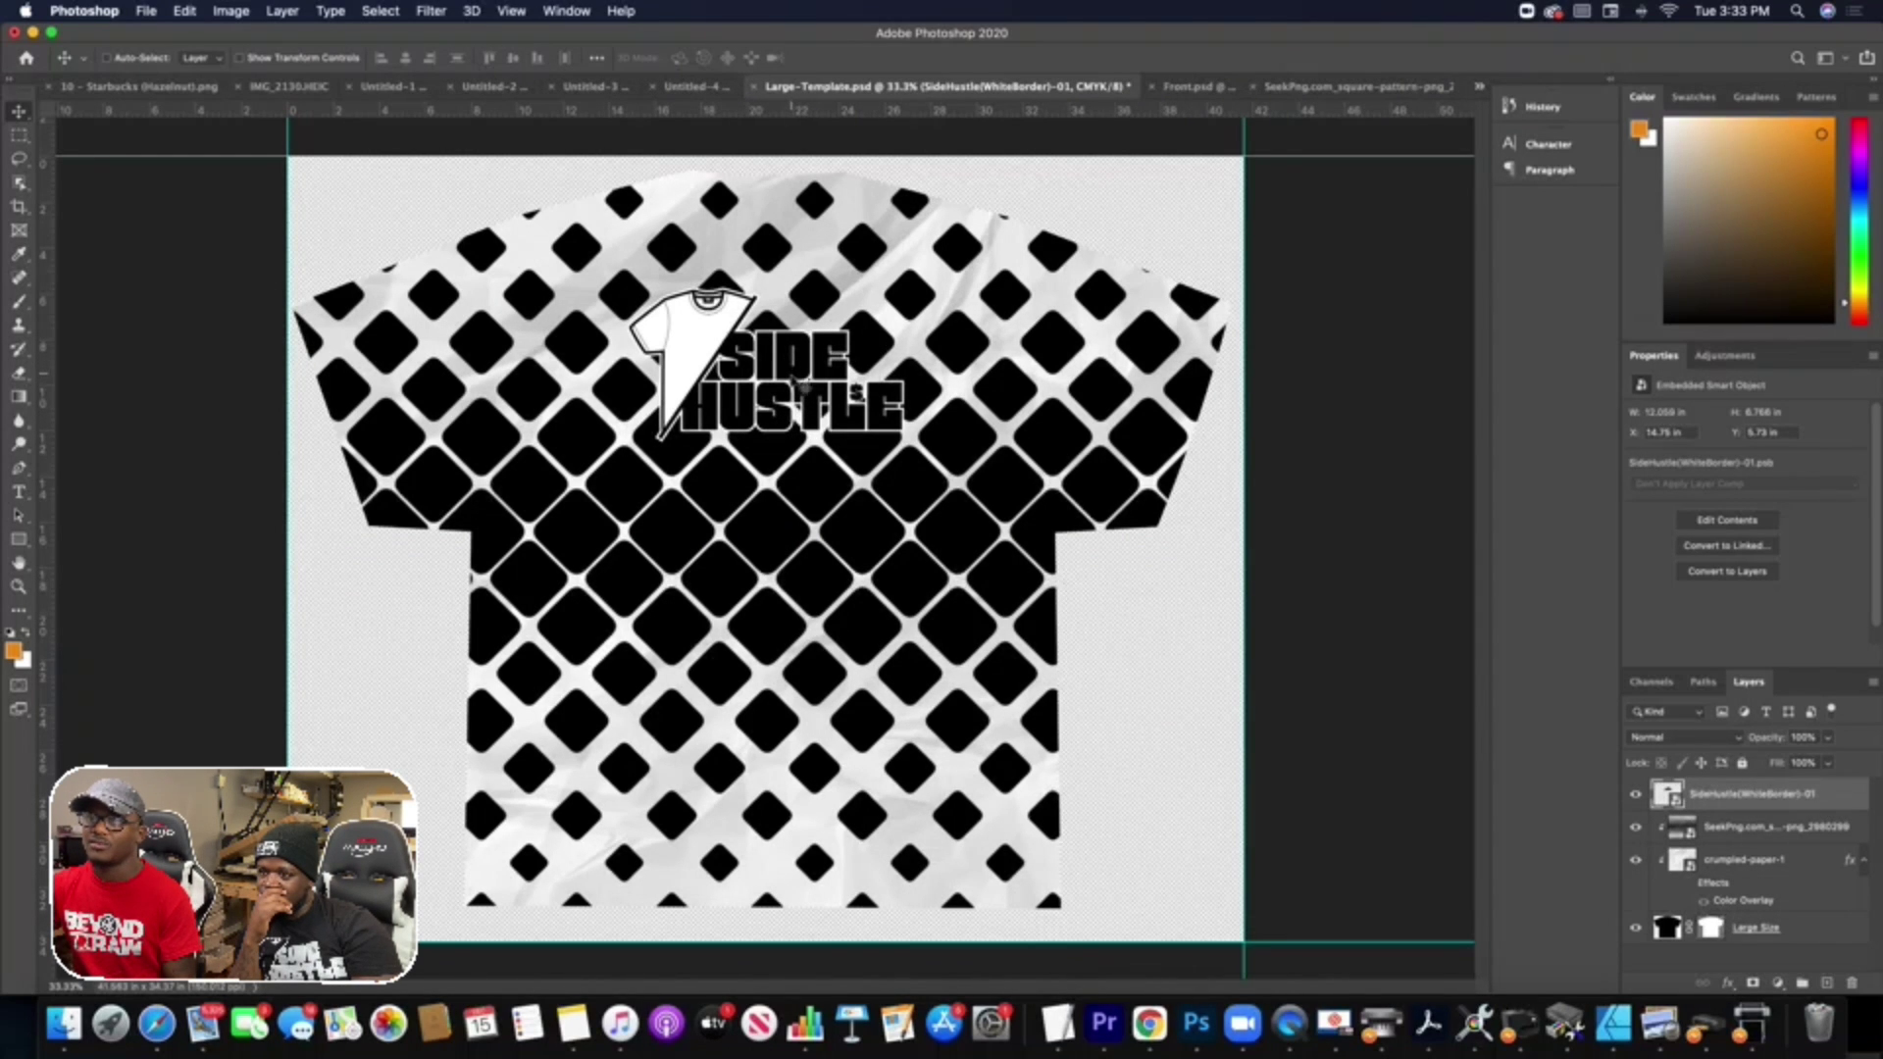
drag(797, 383, 802, 354)
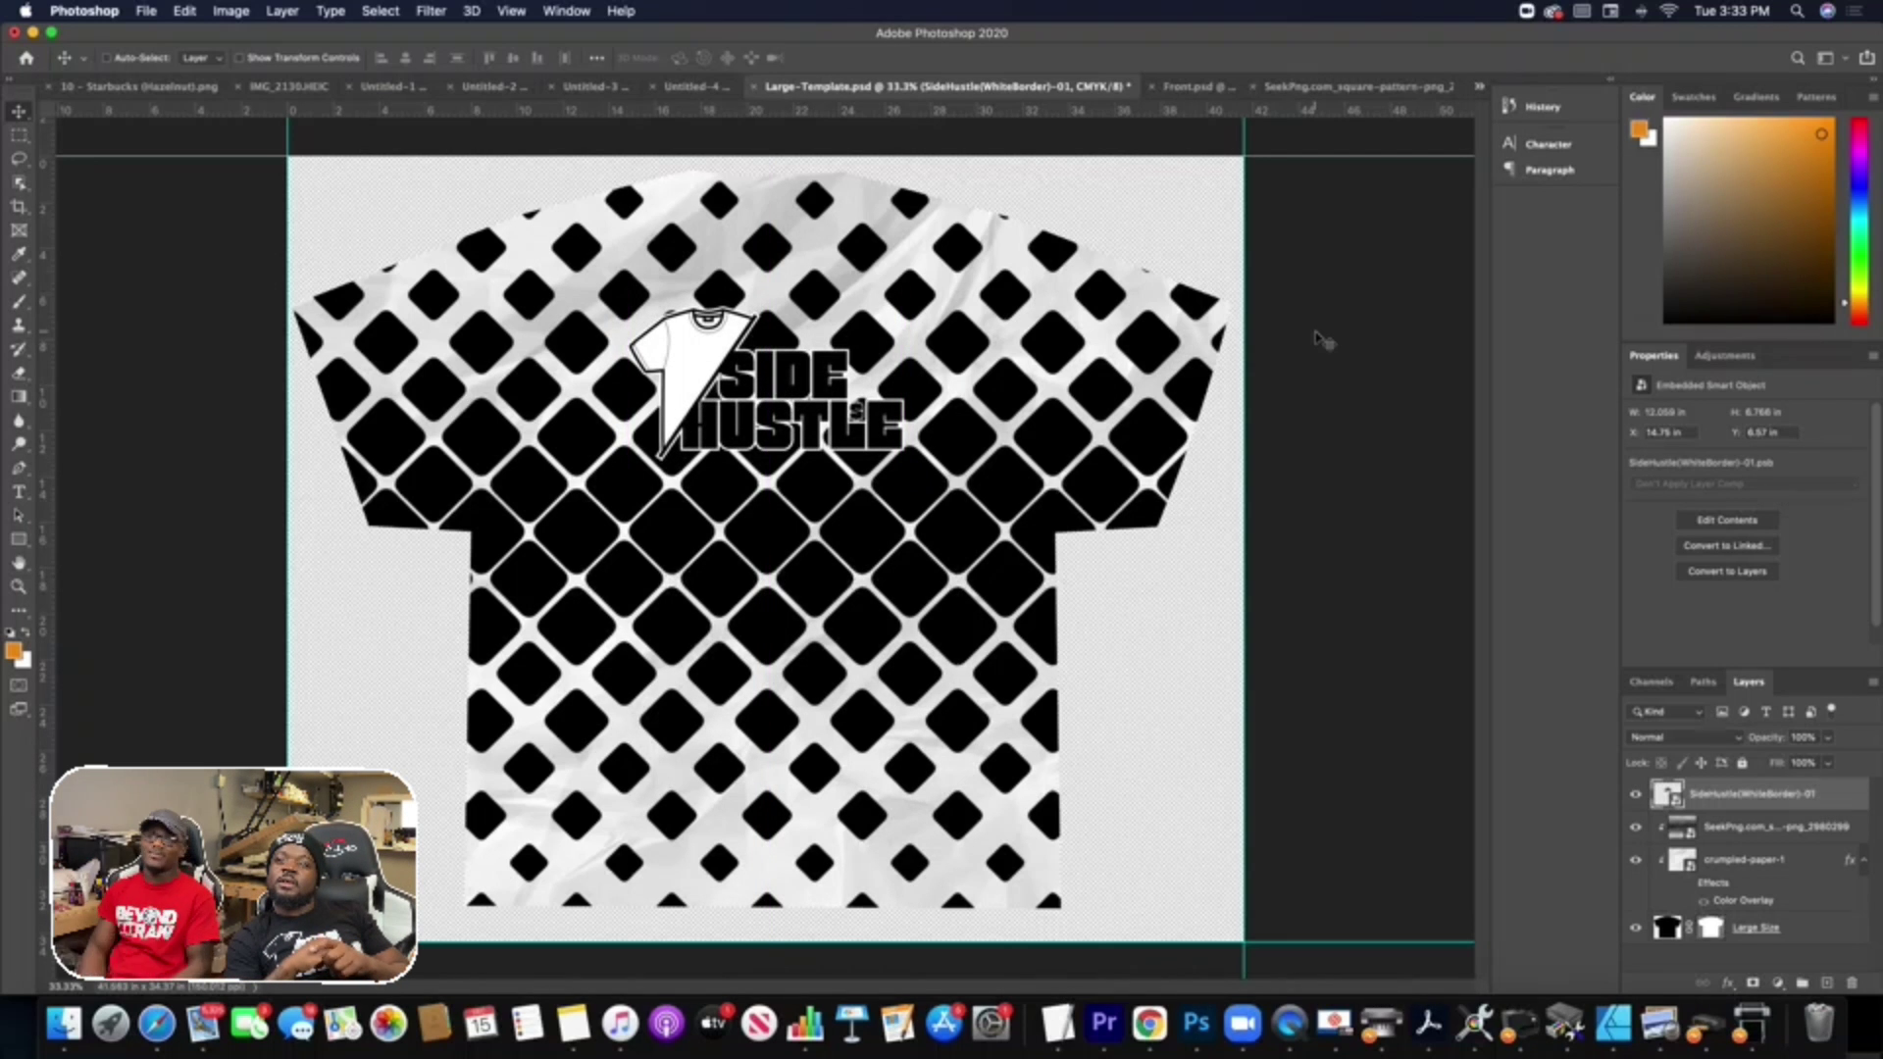